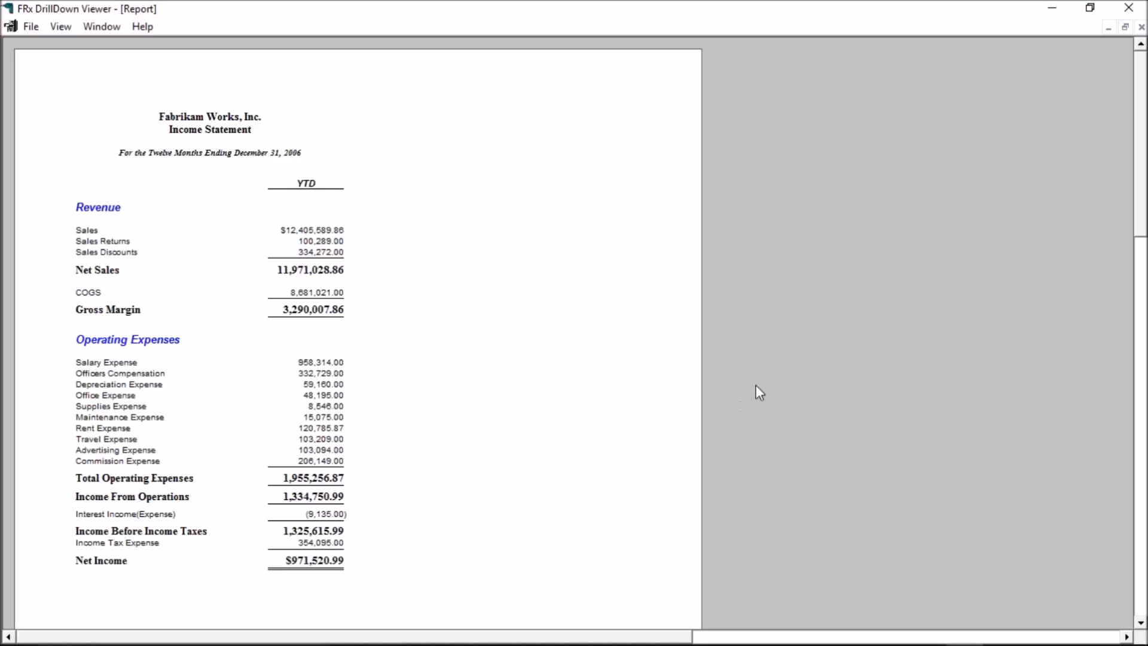
Step: Set the income statement catalog's company to FWC and generate the report for review
click(1129, 8)
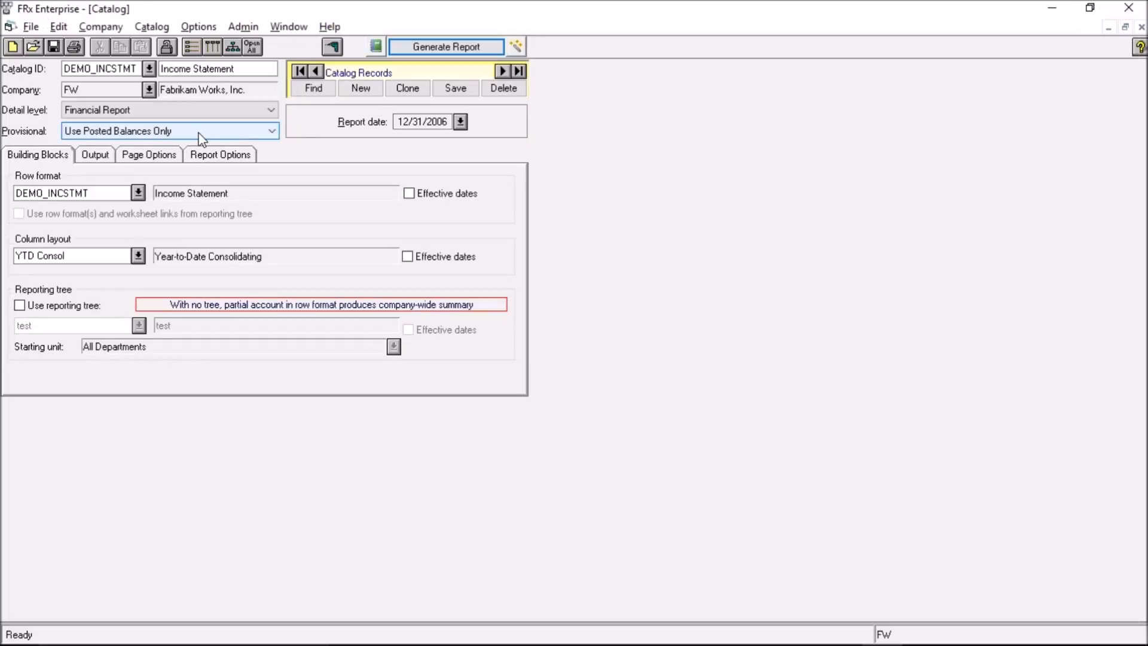
click(150, 90)
click(443, 298)
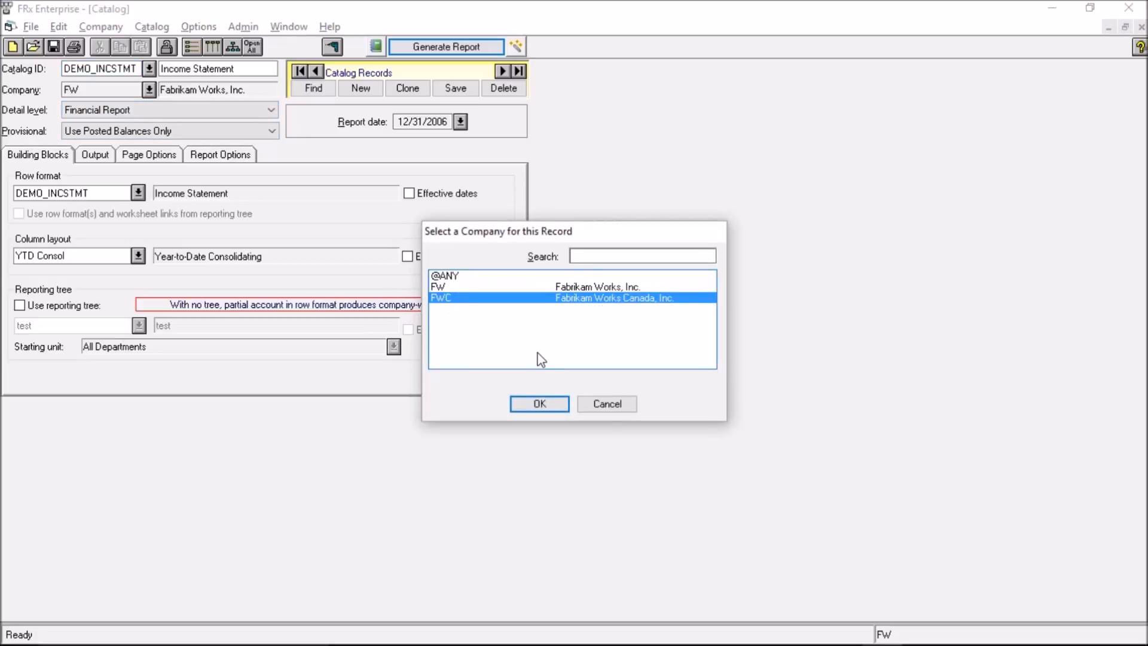
click(539, 404)
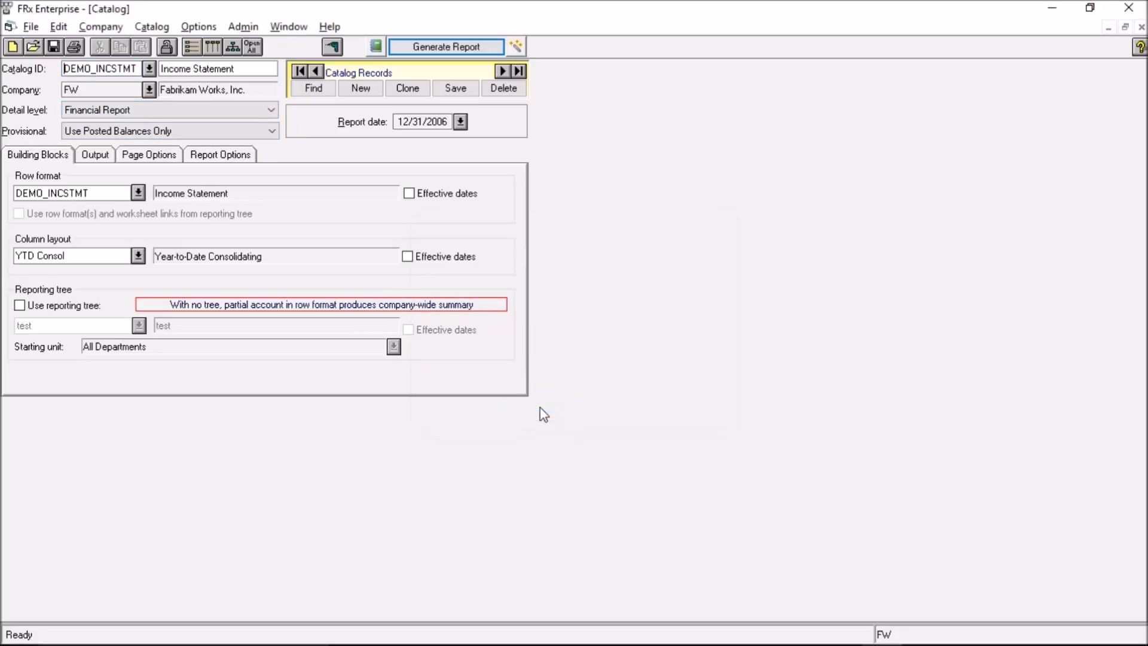
click(444, 48)
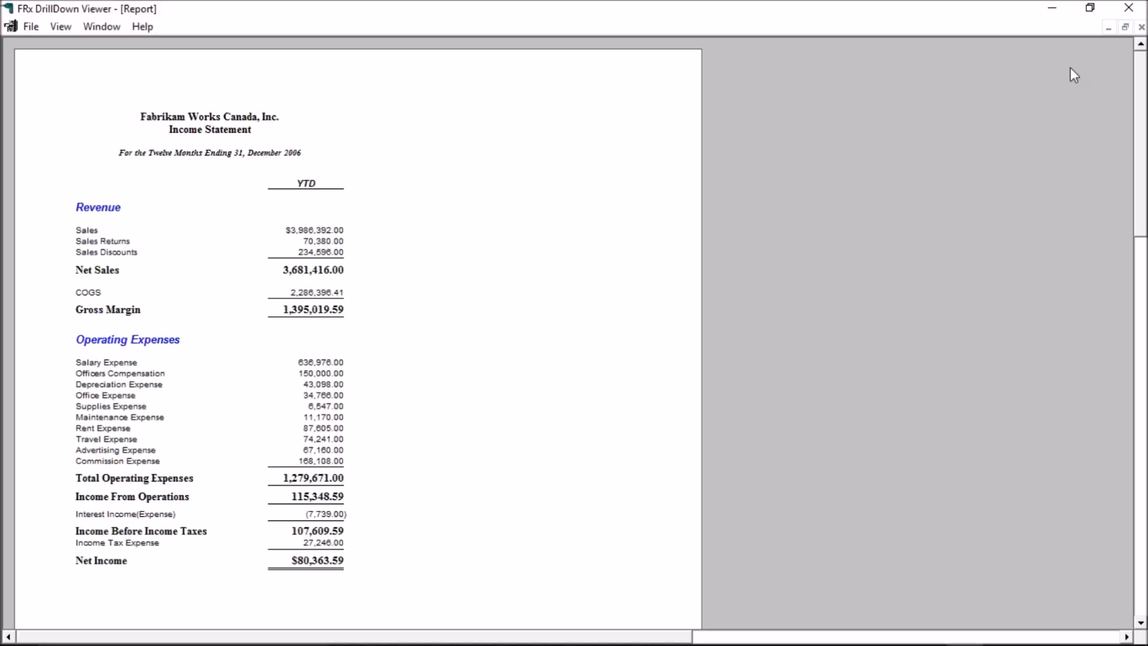
click(1129, 9)
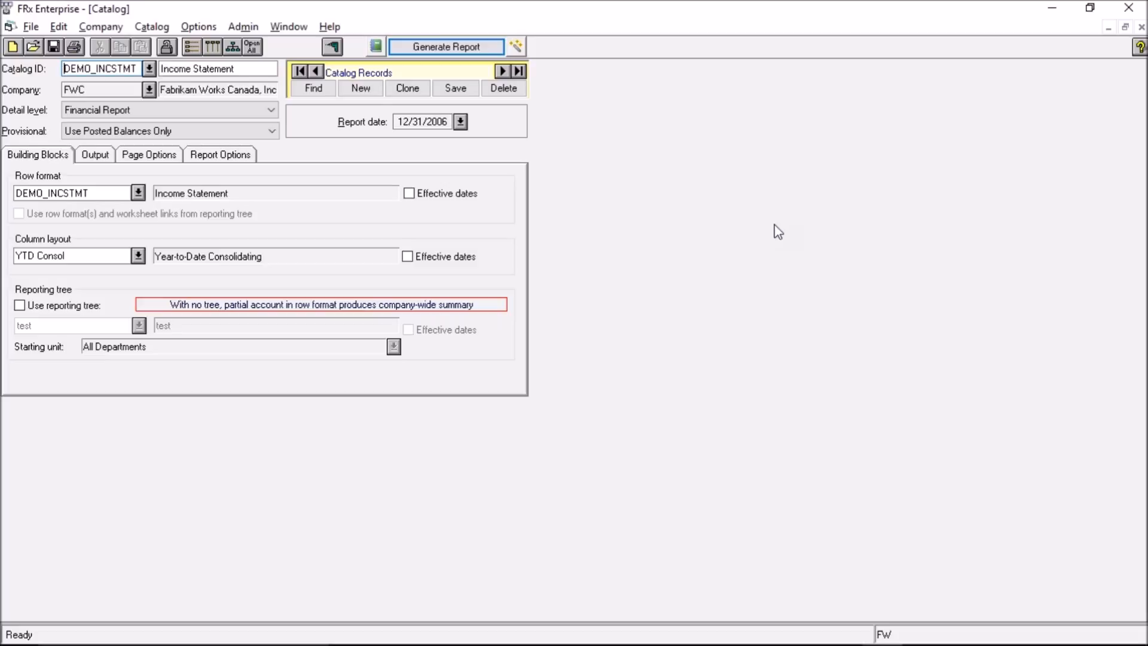
click(27, 27)
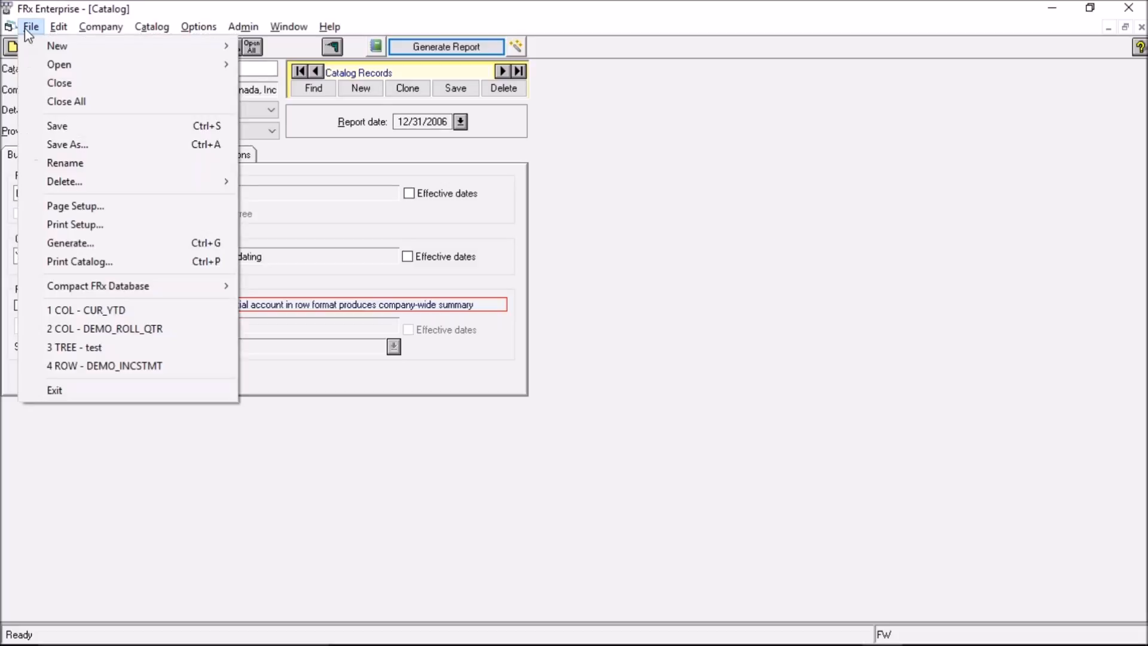
mouse_move(122, 50)
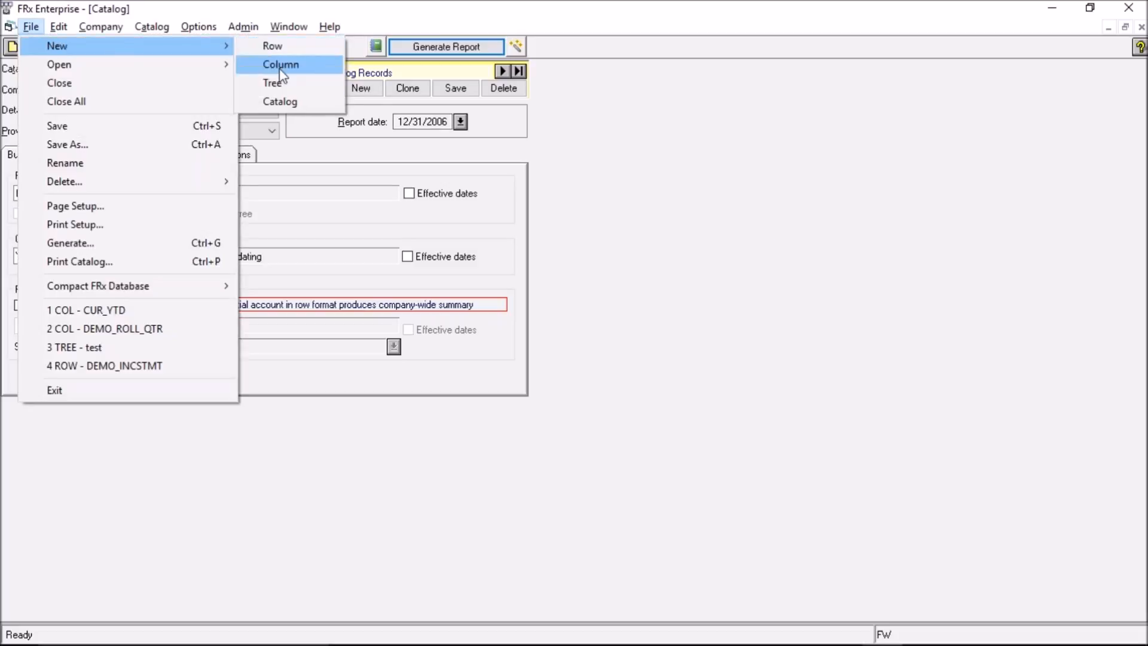
click(272, 83)
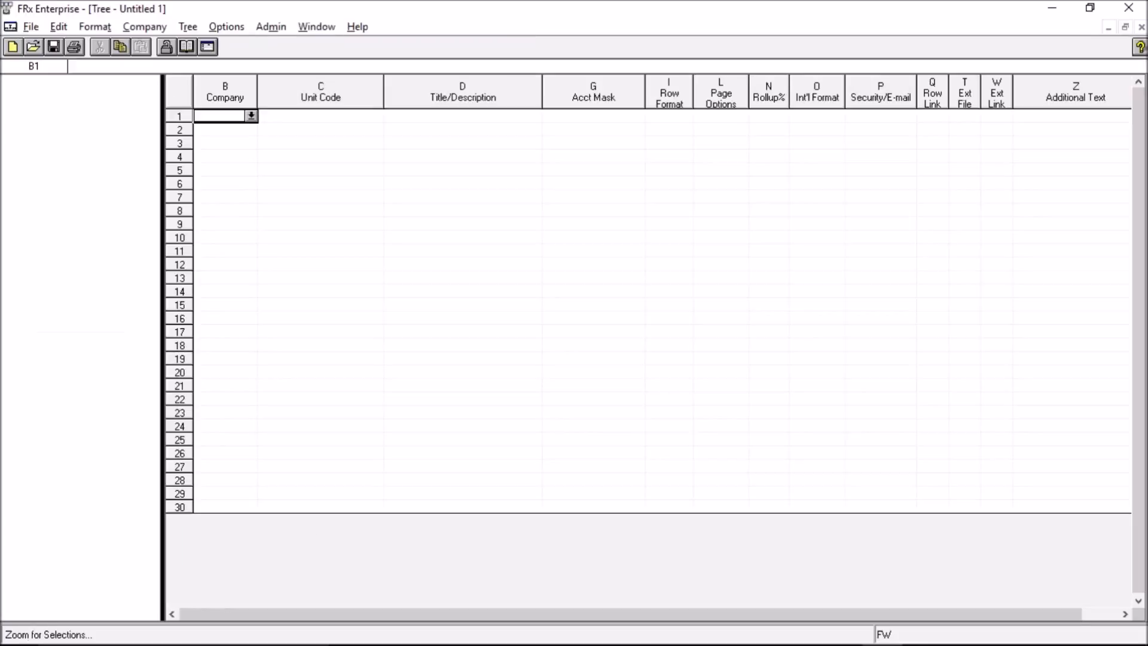
click(251, 116)
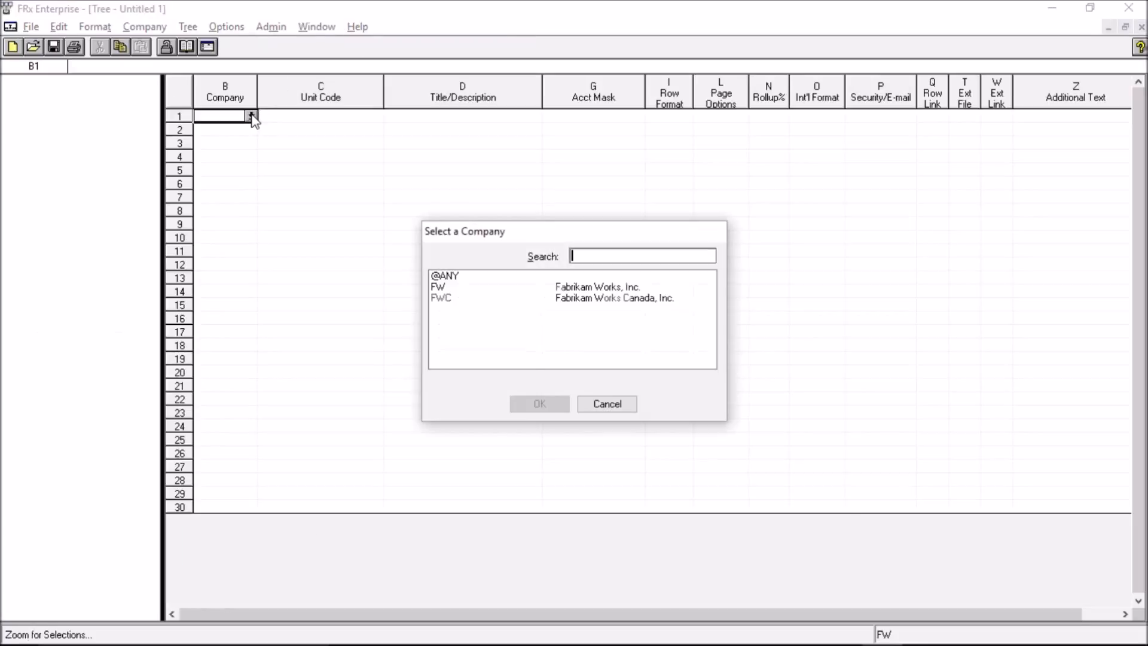
click(446, 277)
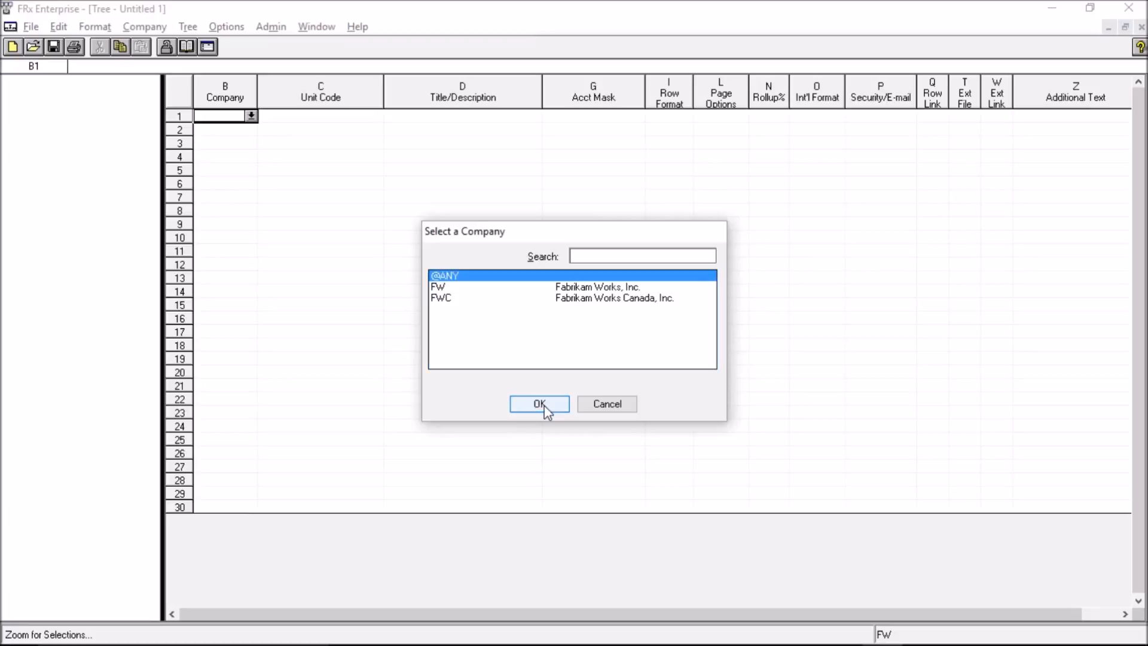
click(541, 404)
Step: Give the first tree row the unit code Consol and the title Consolidated
click(331, 116)
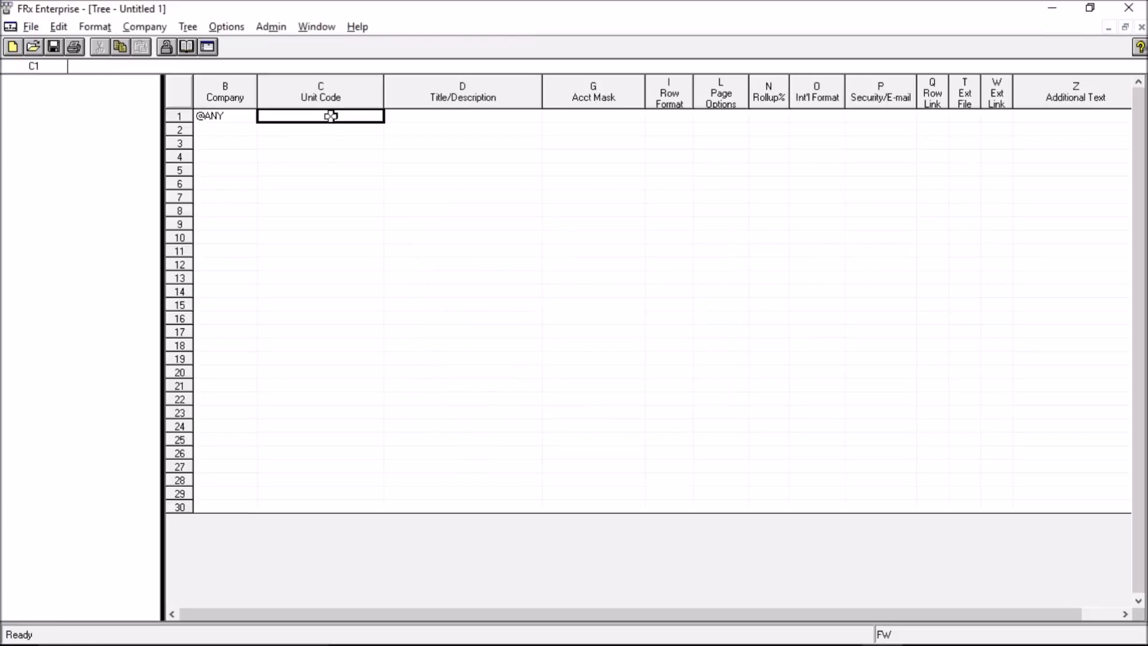
text(Consol)
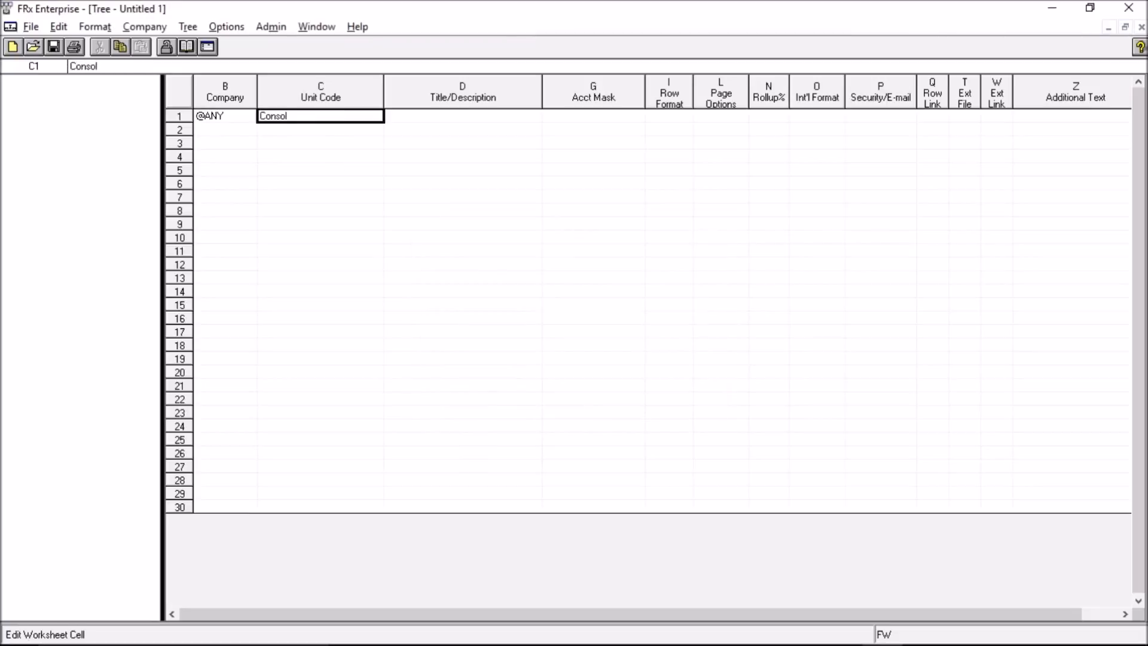
key(Tab)
text(Consolidated)
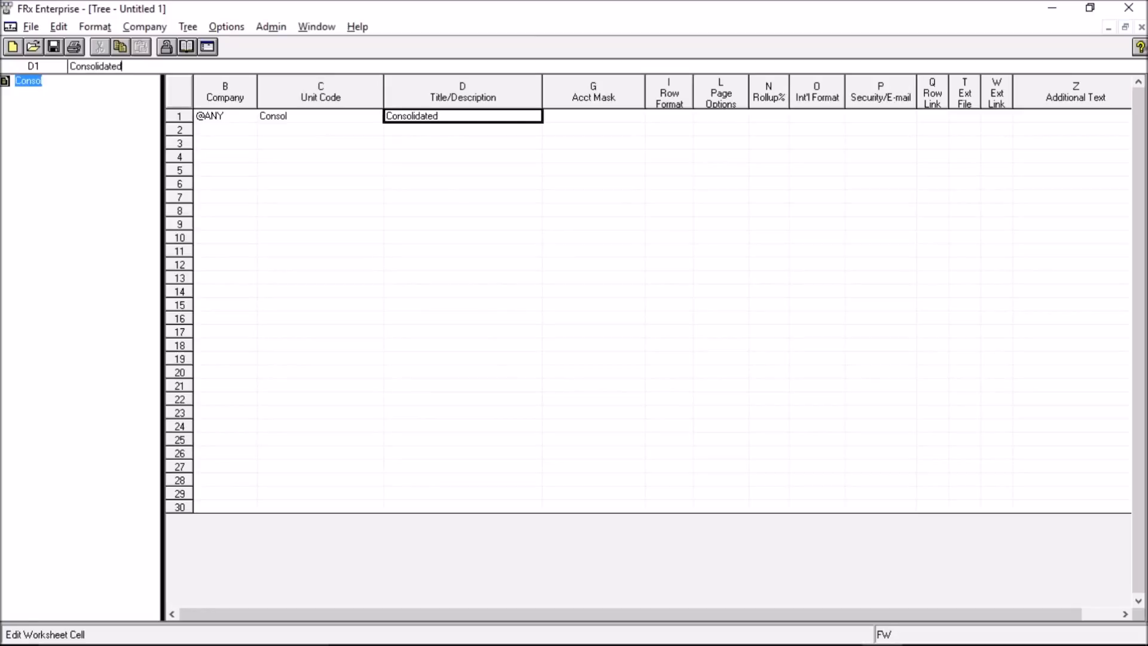
key(Tab)
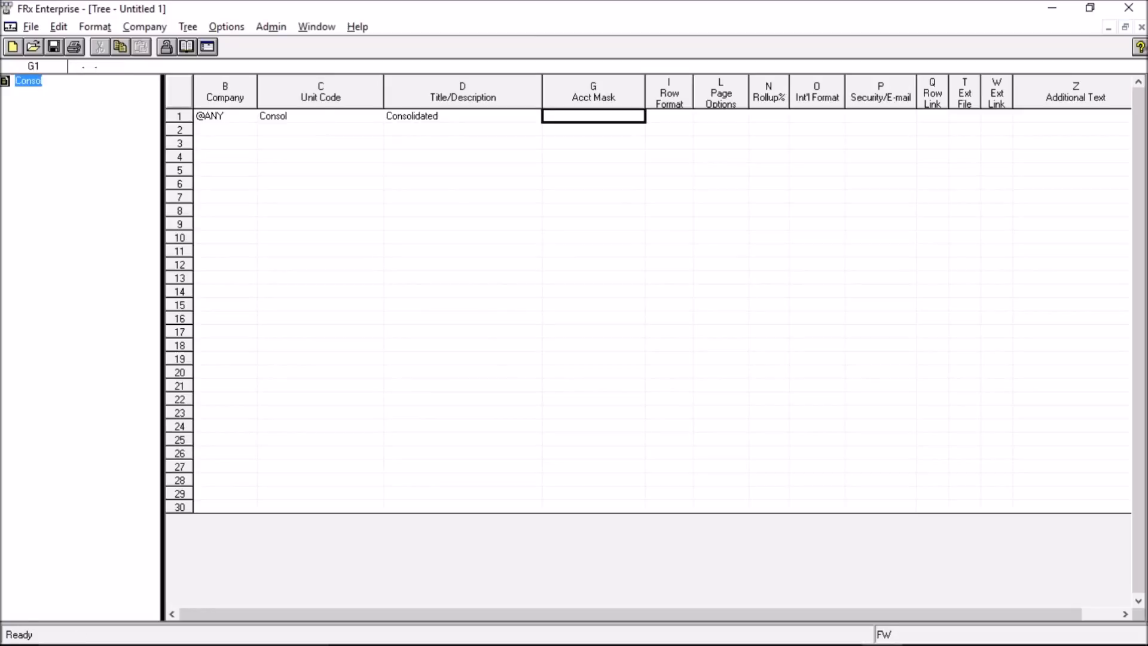
Step: Fill in the second tree row with company FW, unit code FW and title Fabrikam US
click(231, 130)
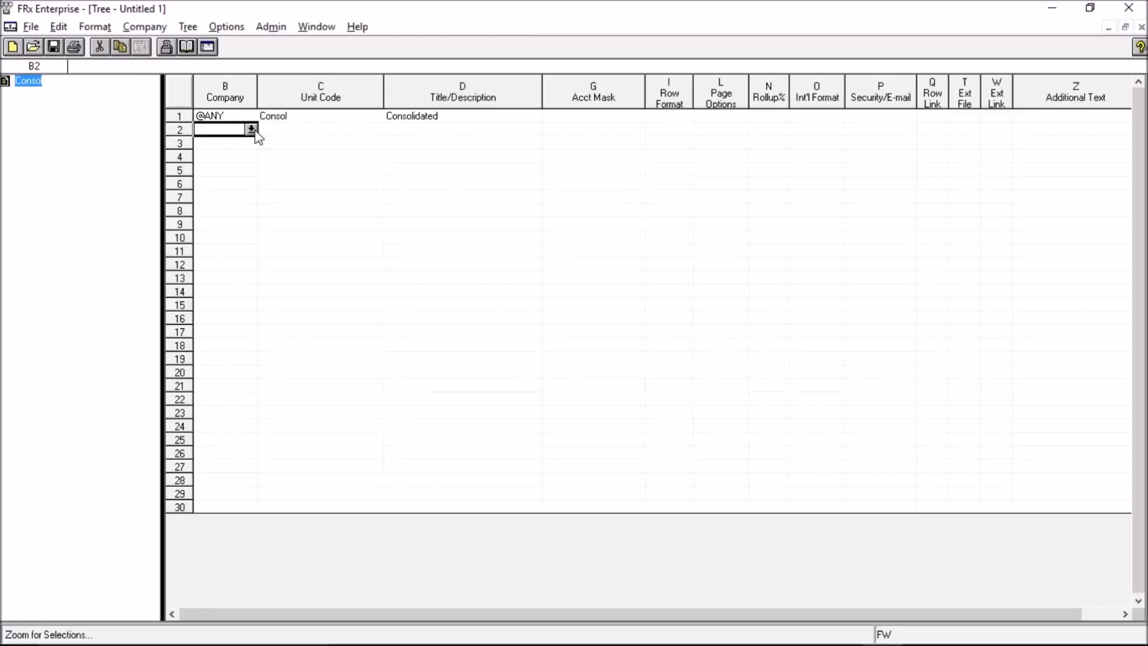
click(255, 131)
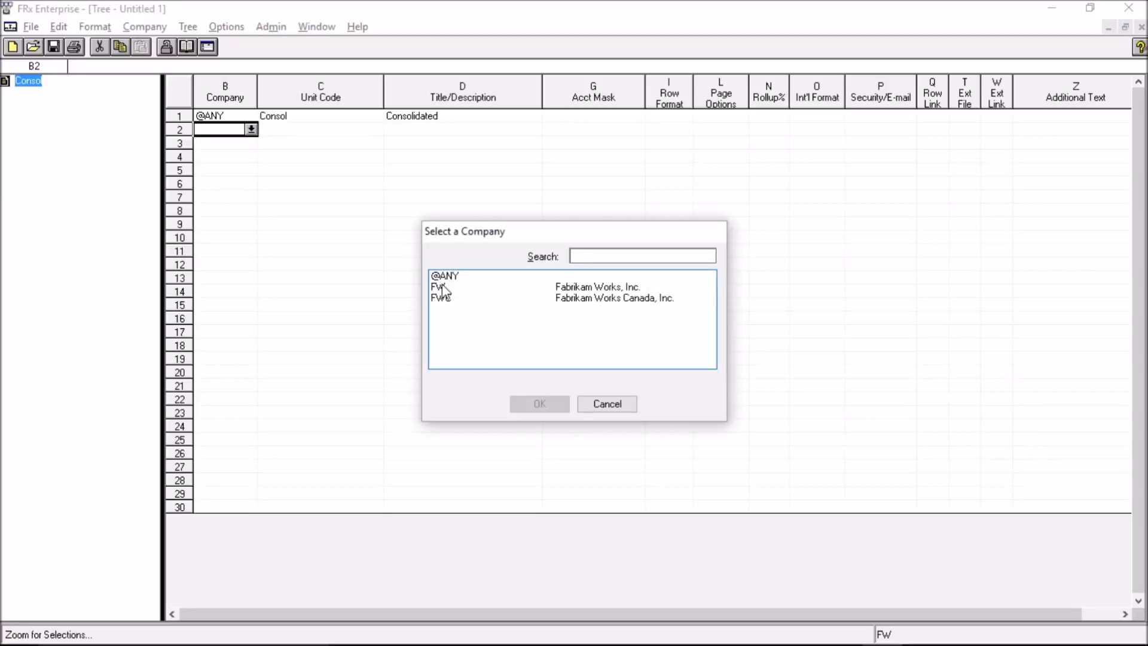
click(440, 288)
click(545, 408)
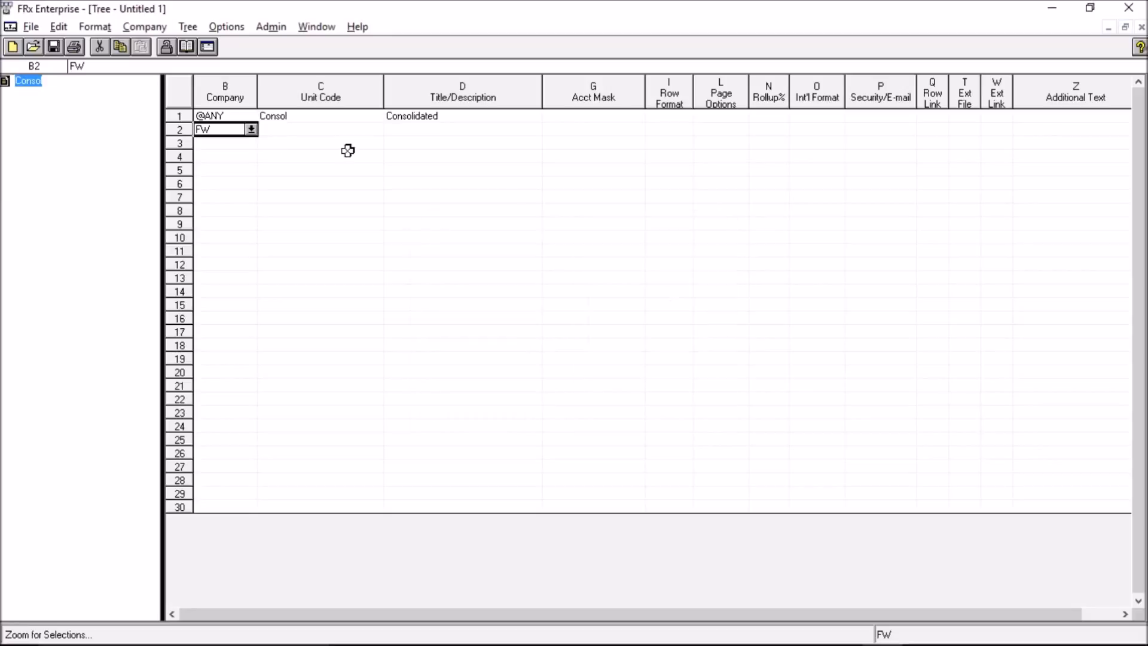
click(332, 131)
text(FW)
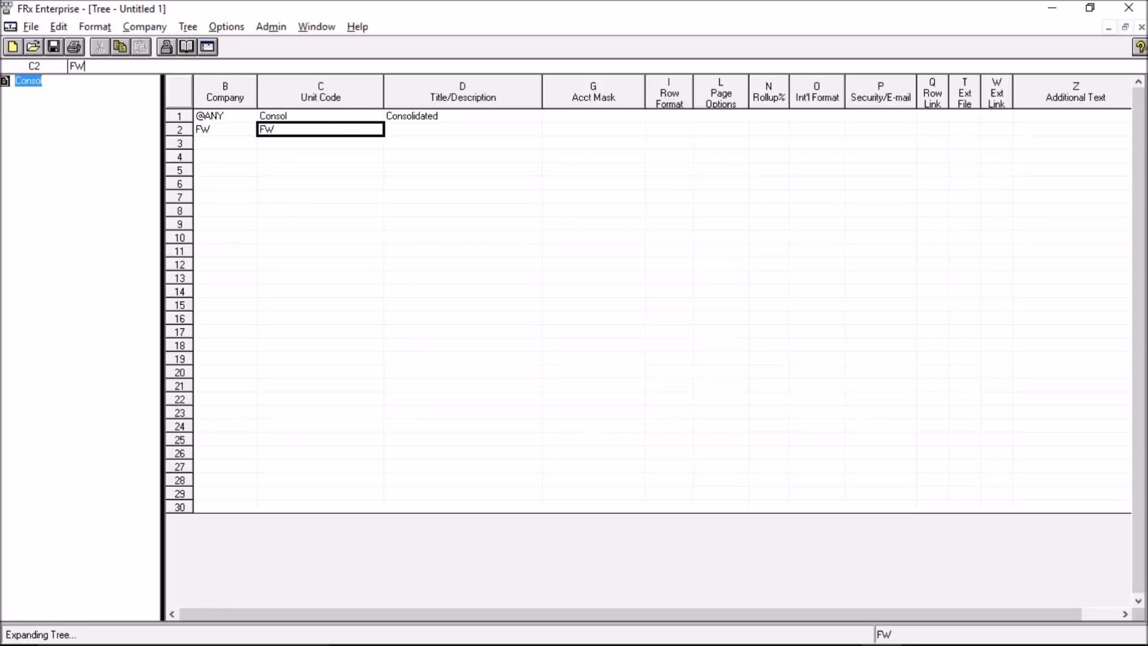
key(Tab)
text(Fa)
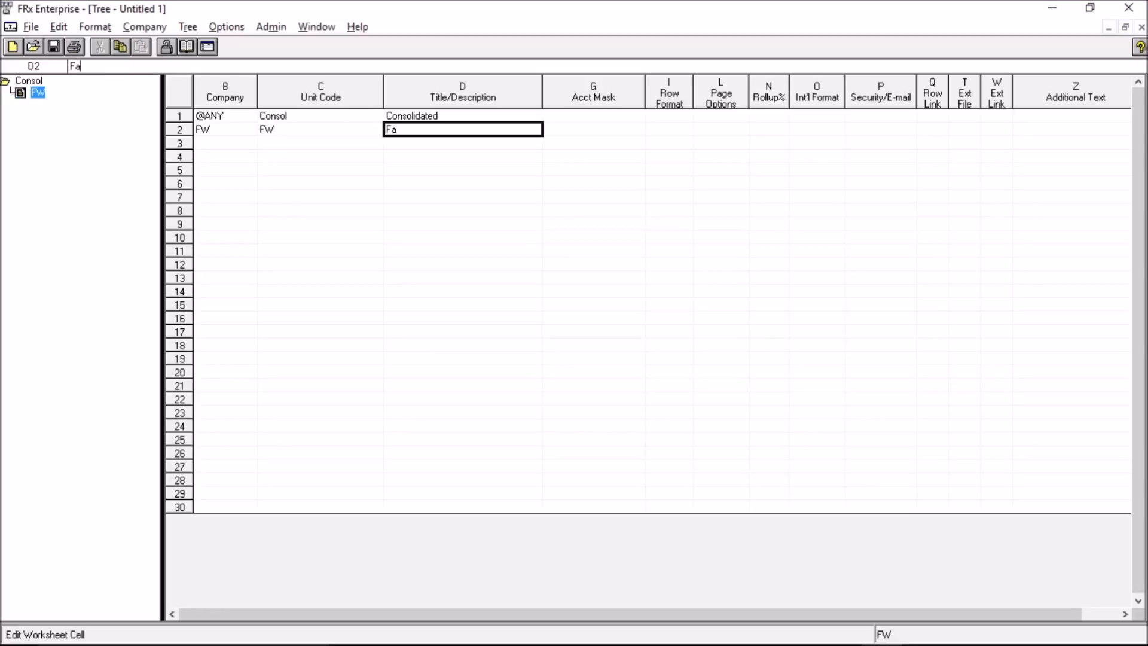
text(brikam US)
key(Tab)
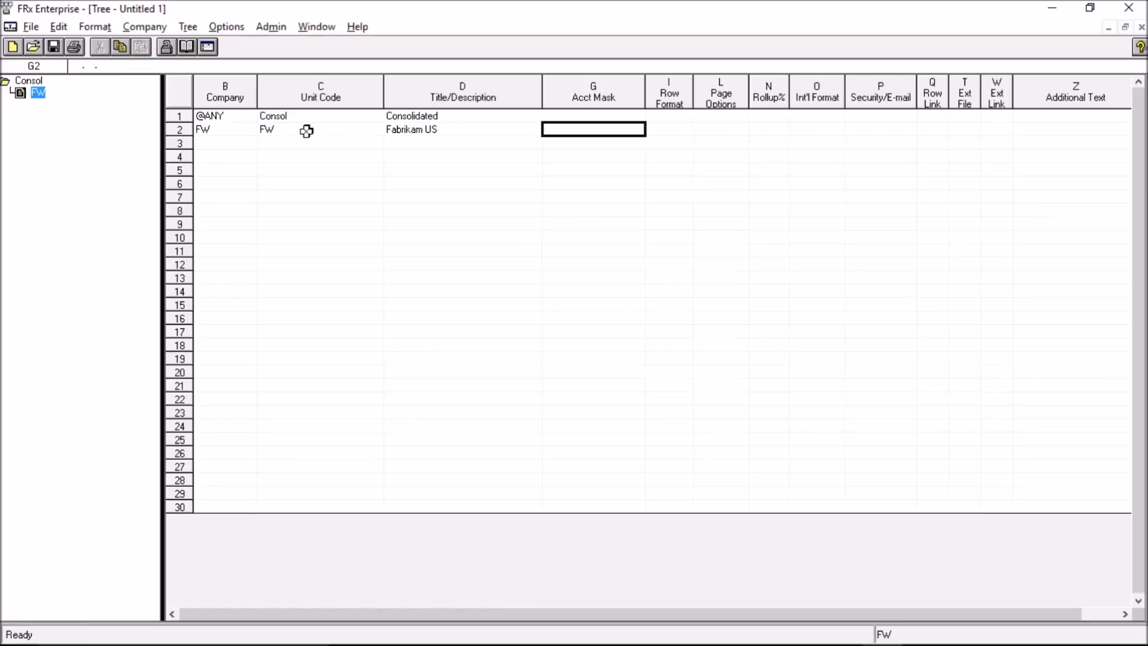
Step: Fill in the third tree row with company FWC, unit code FWC and title Fabrikam Canada
click(230, 143)
click(251, 144)
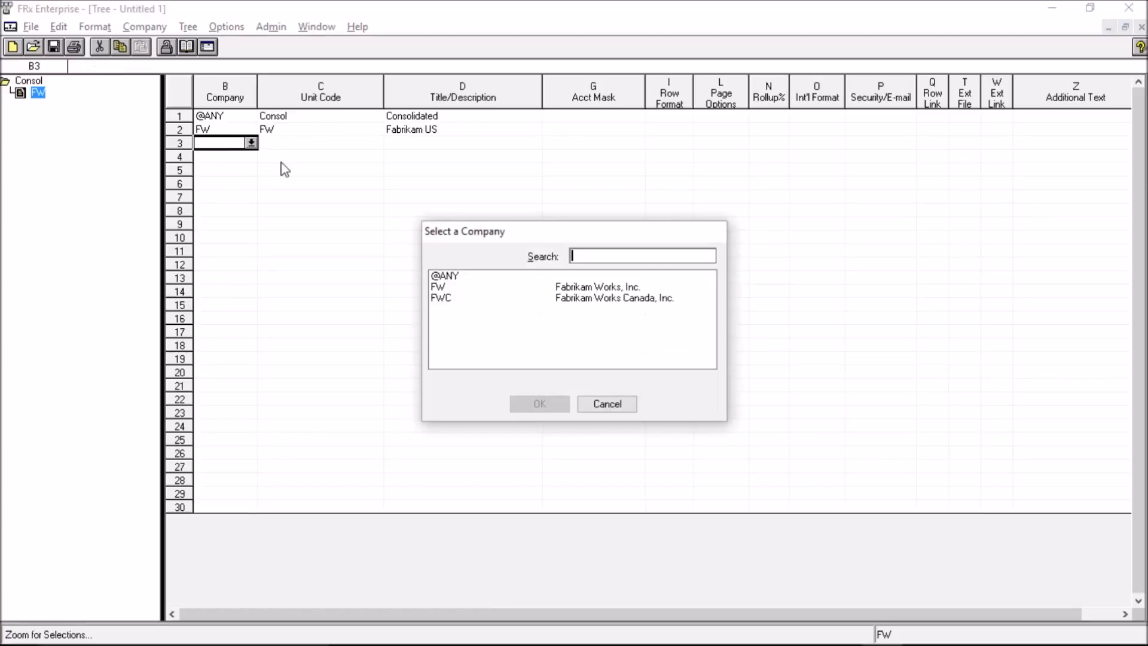
click(443, 297)
click(542, 402)
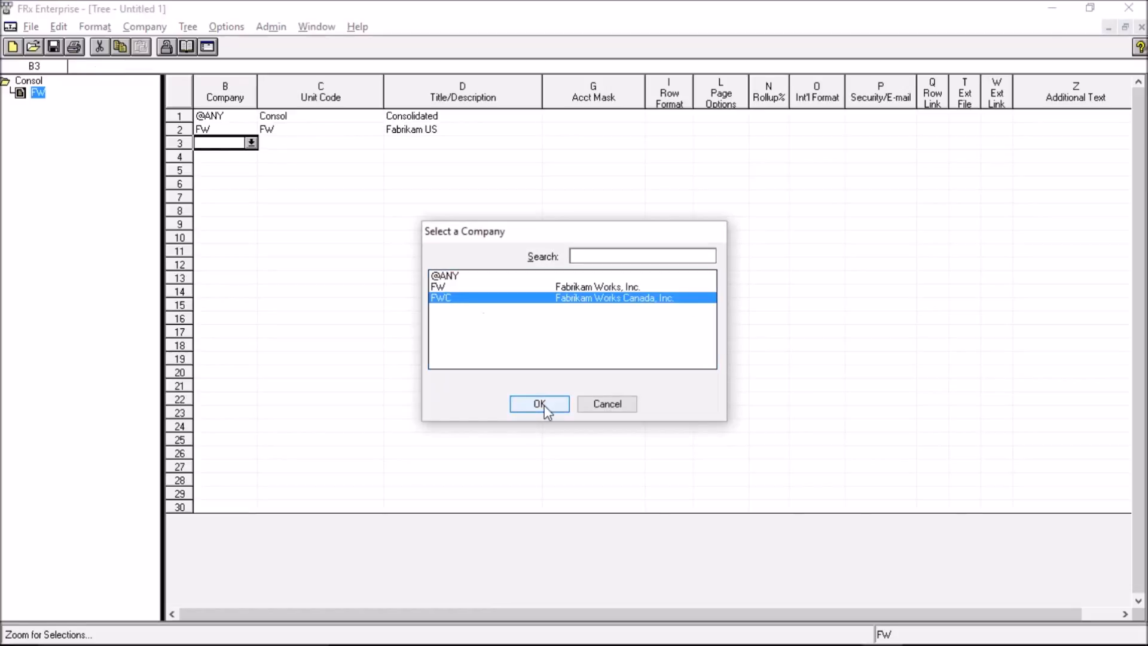
click(305, 144)
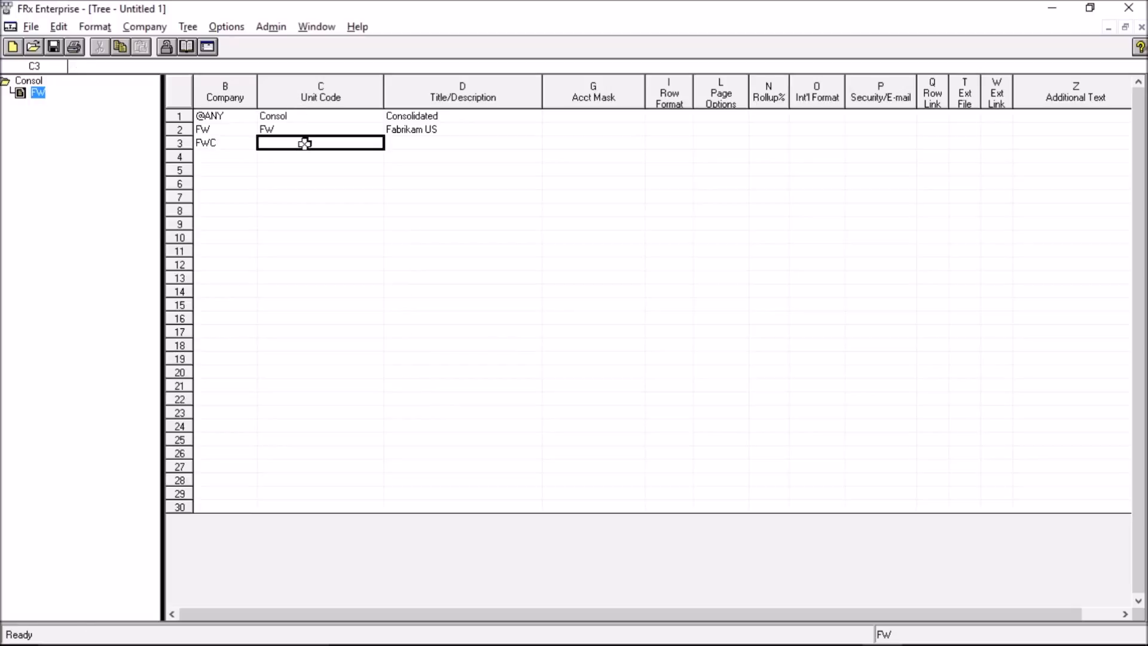
text(FWC)
key(Return)
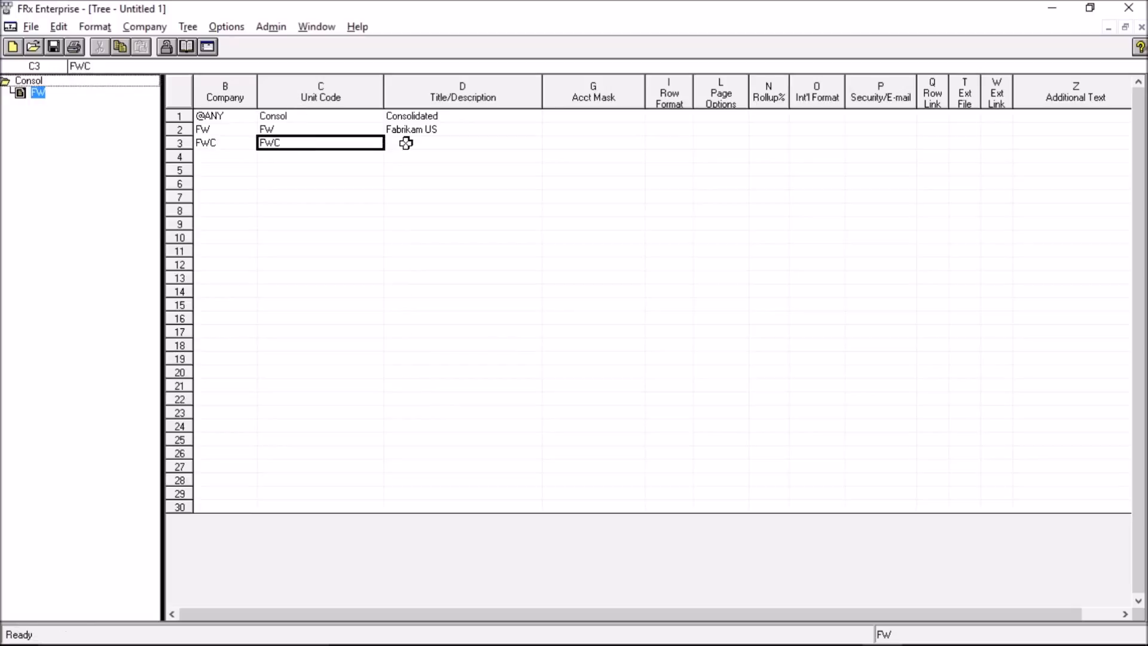
click(406, 142)
text(Fabri)
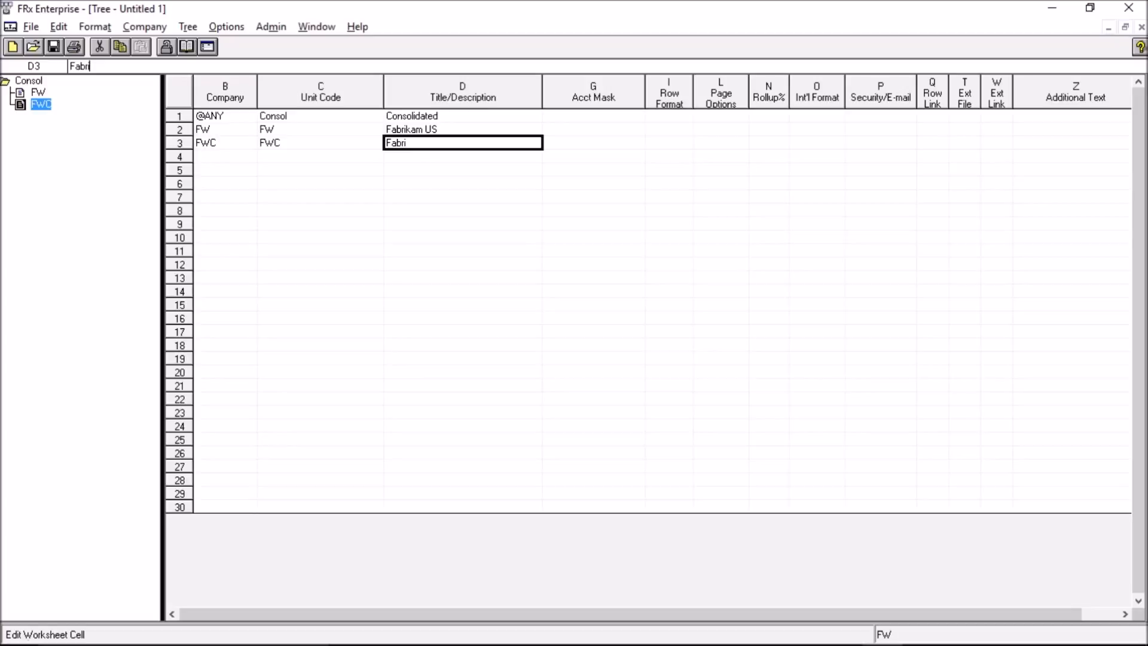
text(kam Canada)
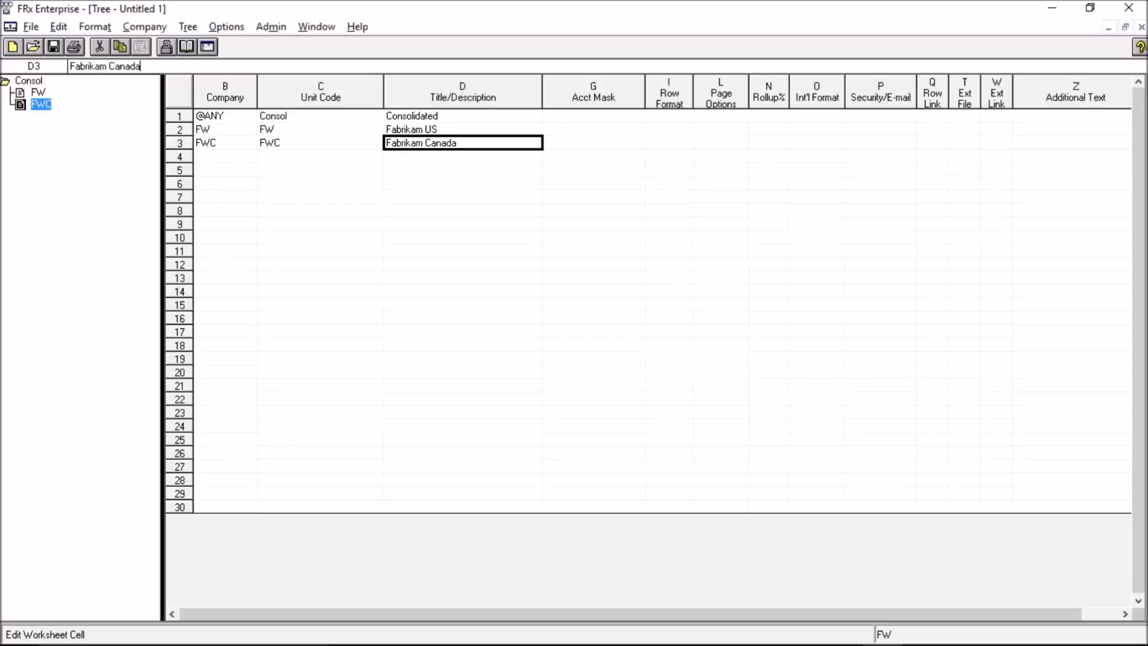
click(349, 158)
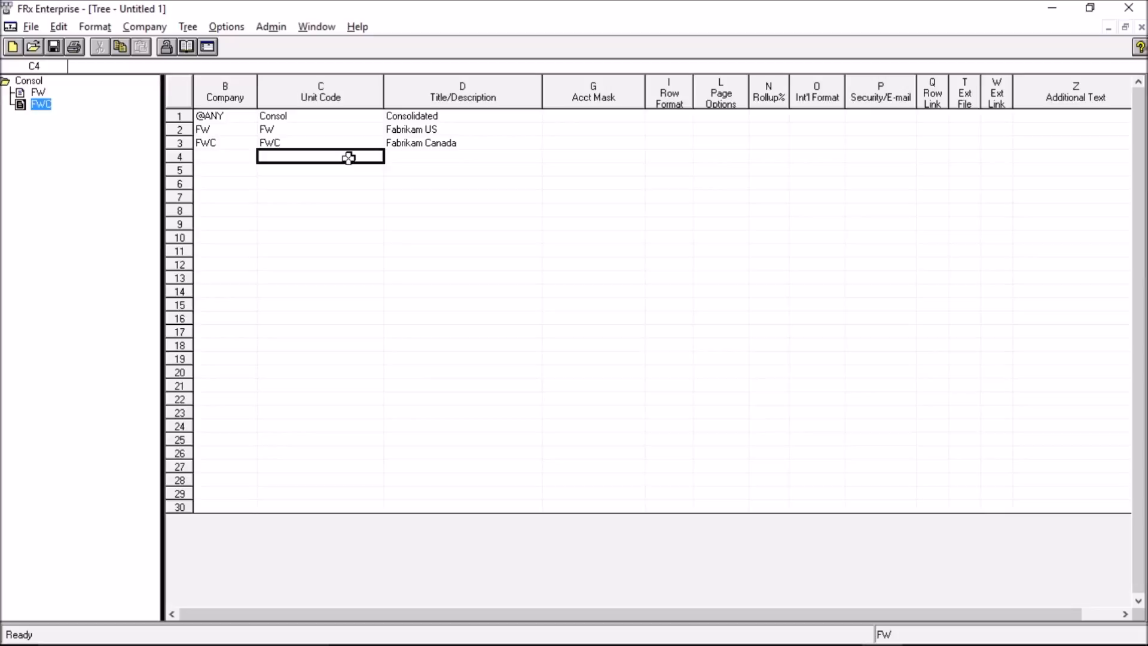
click(213, 156)
click(251, 156)
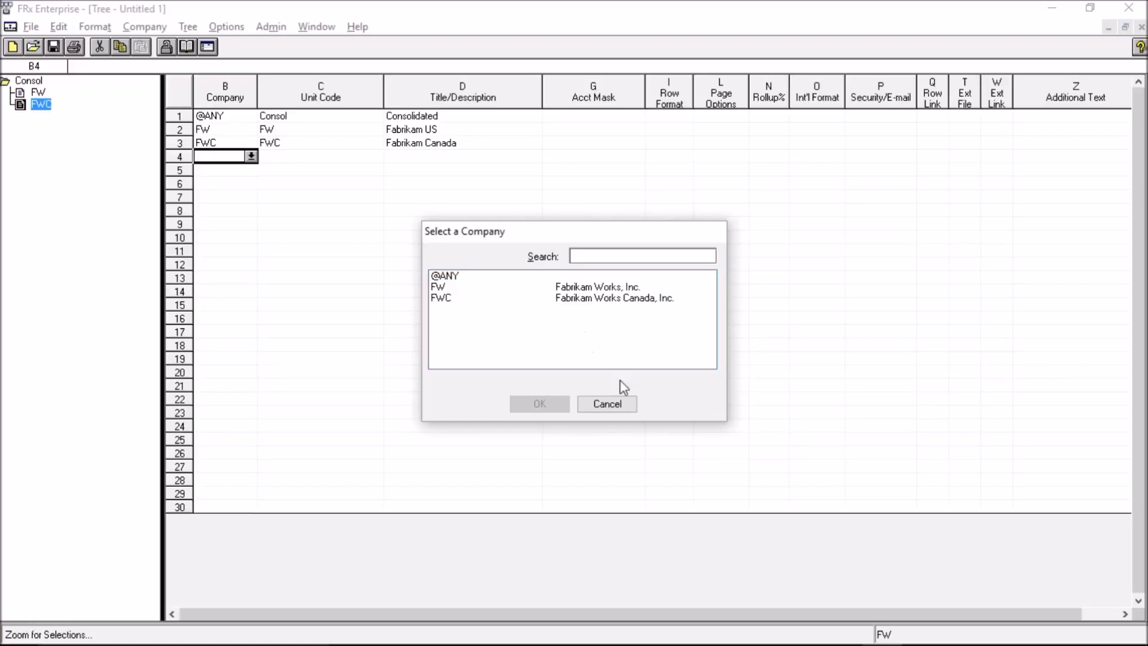
click(605, 405)
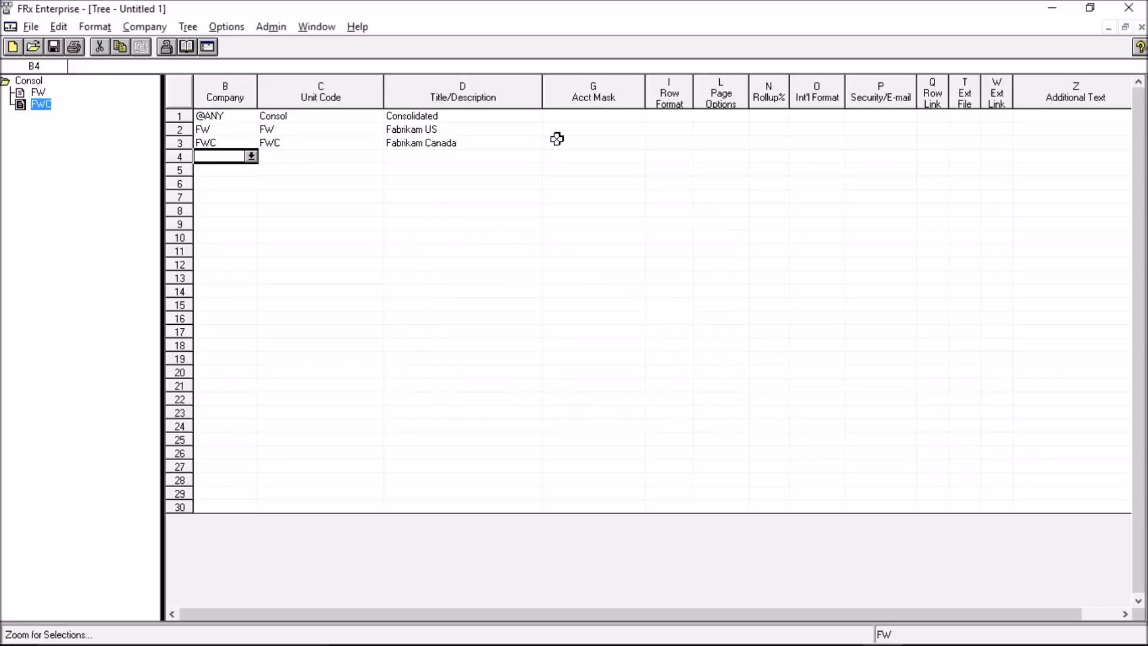
Step: Enter the account mask &&&&-????-??? for both the Fabrikam US and Fabrikam Canada rows
click(574, 129)
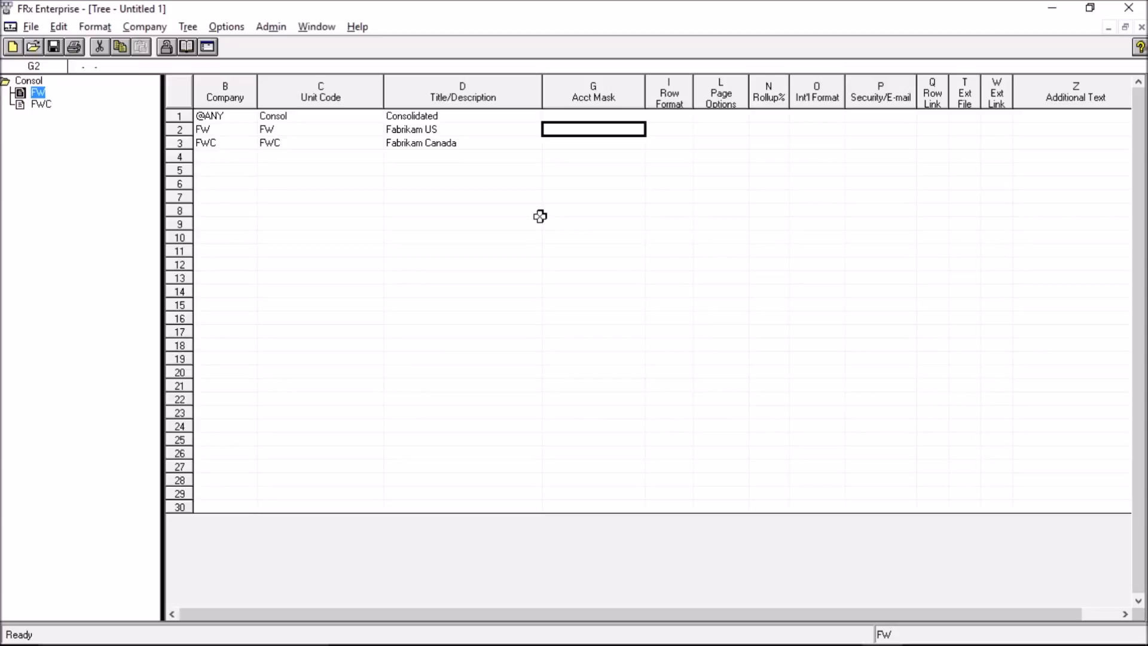
text(&&&&-????-???)
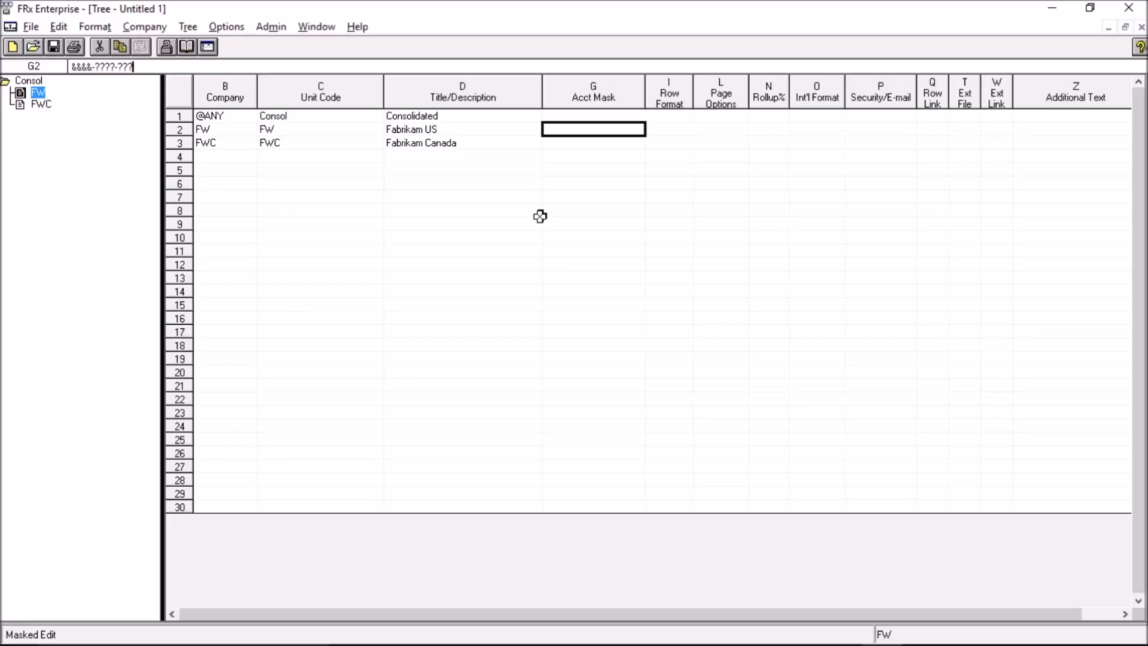
key(Return)
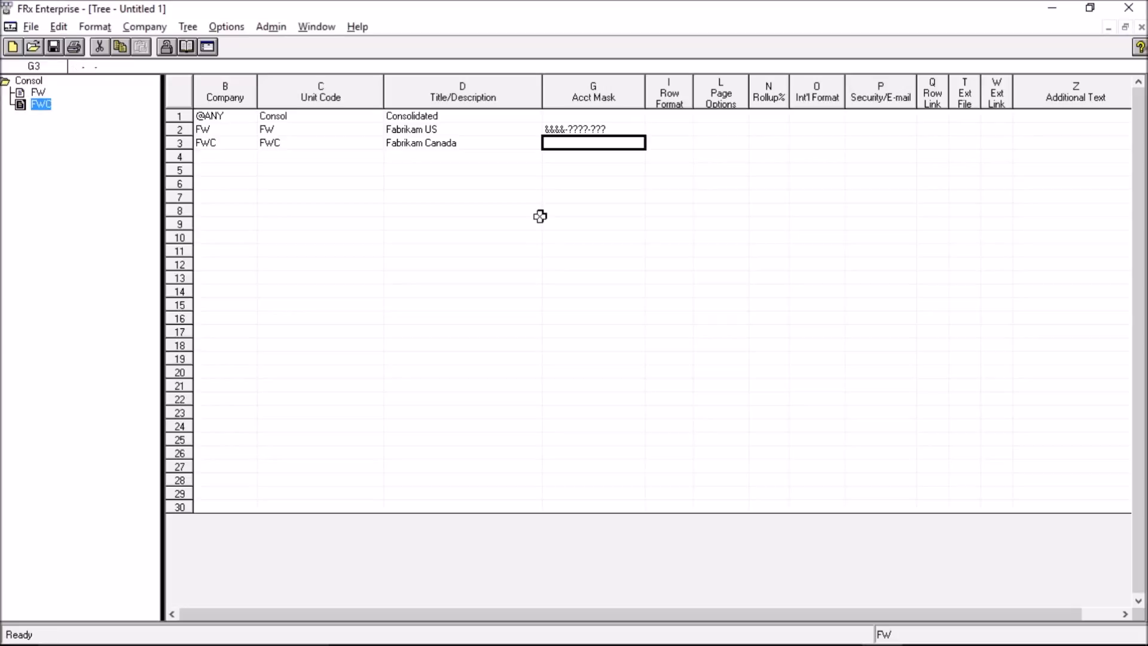
text(&&&&-????-???)
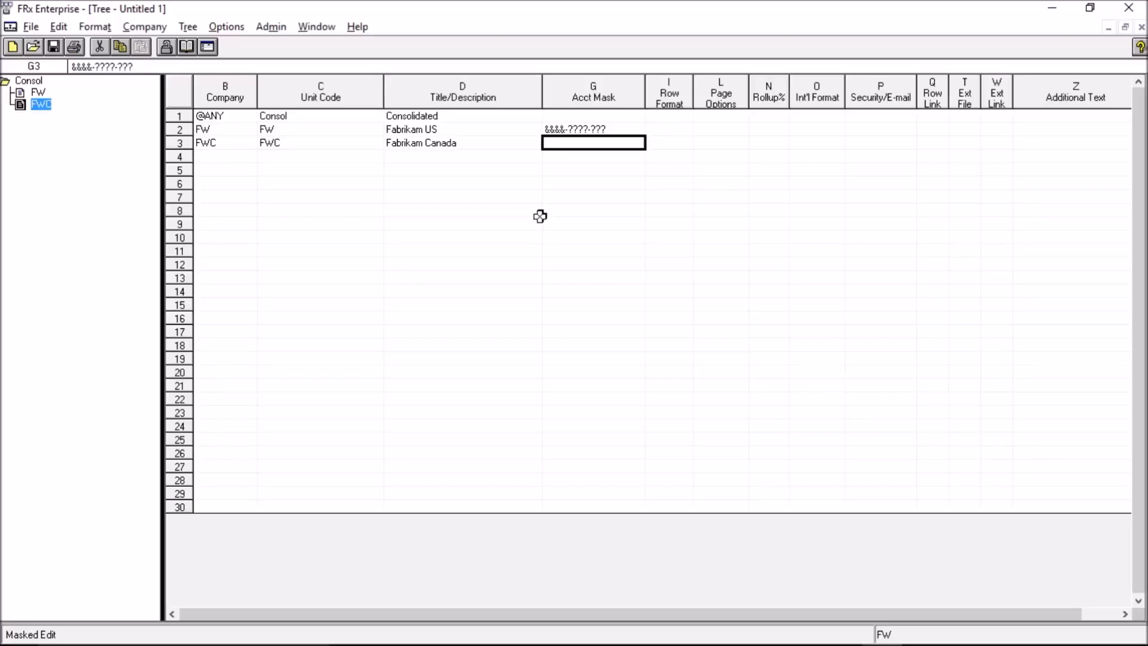
key(Tab)
Step: Select the company cell of the Consol row in the reporting tree
key(shift+Tab)
key(shift+Tab)
key(shift+Tab)
key(shift+Tab)
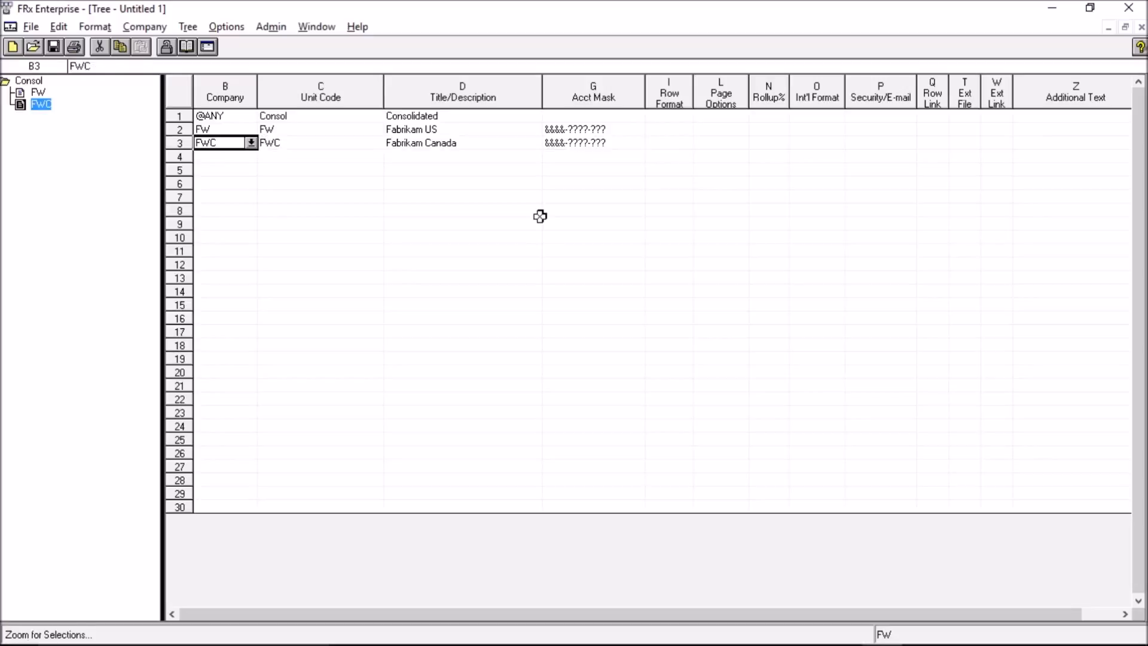
key(Up)
key(Up)
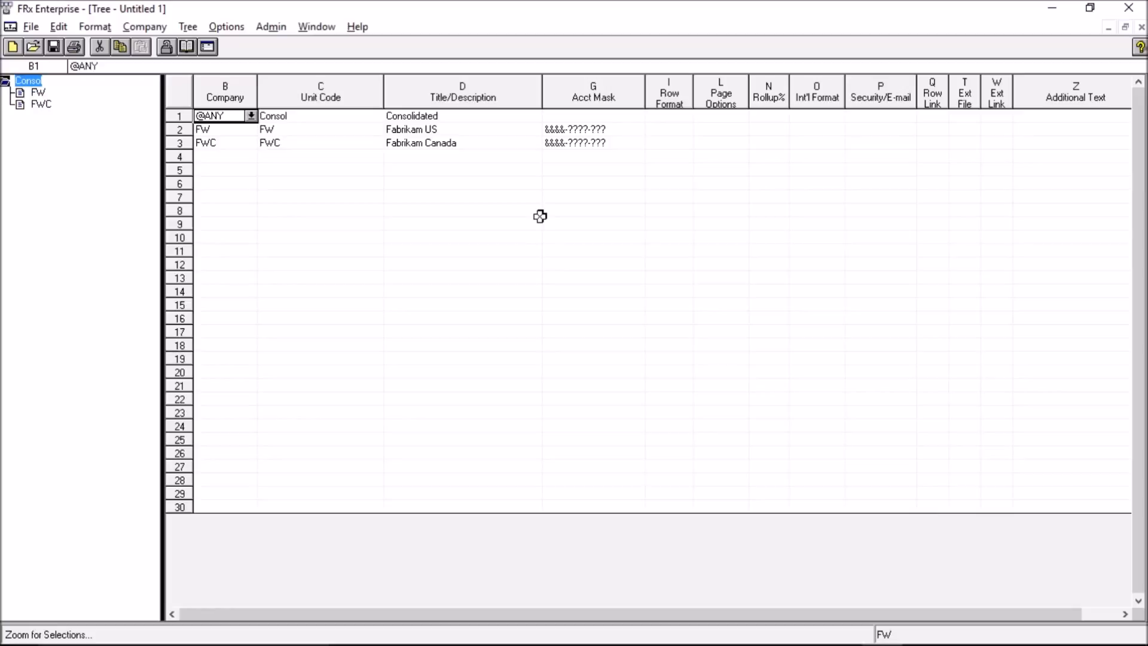
click(240, 131)
click(238, 143)
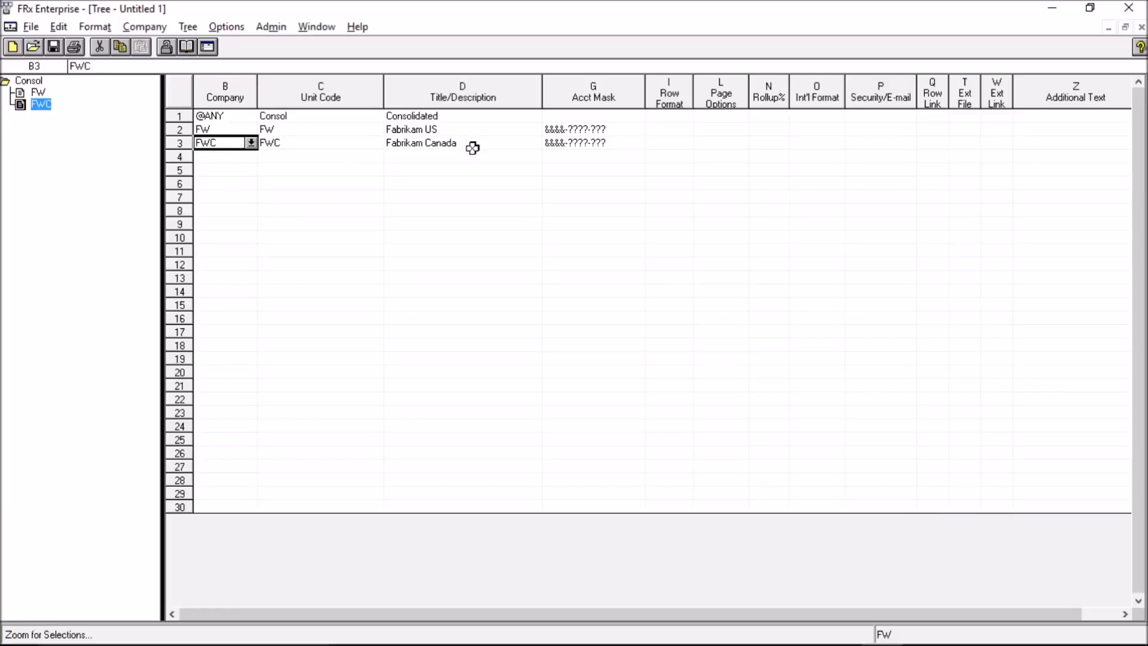
click(598, 131)
click(615, 142)
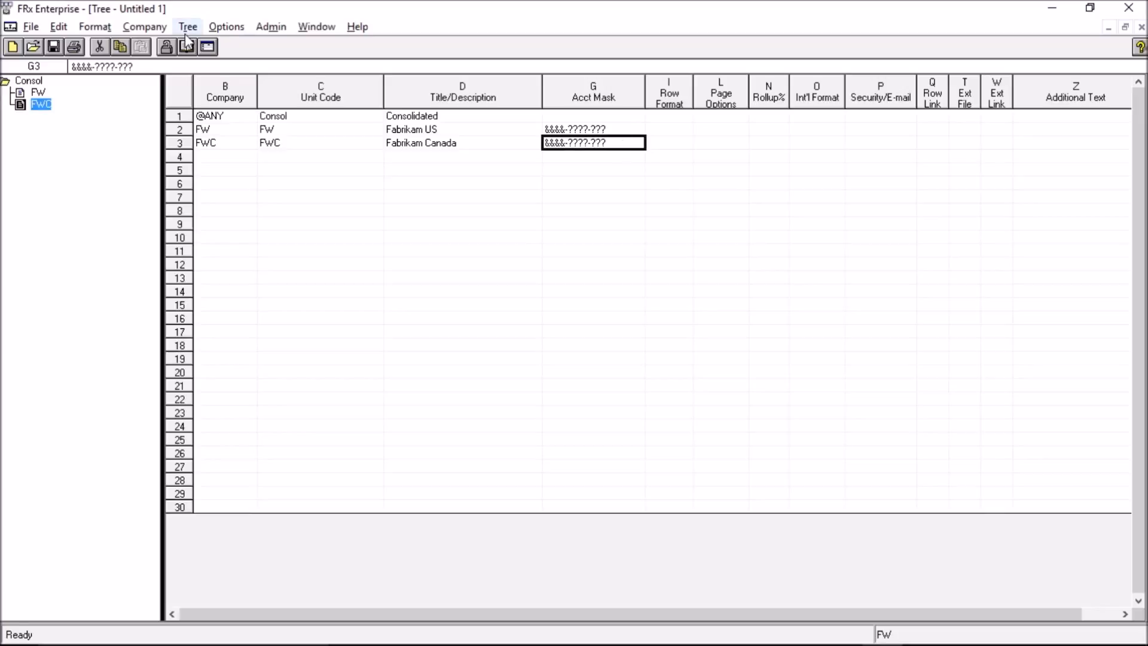
Step: Save the reporting tree as Consol with the description Consolidation for Fabrikam
click(54, 47)
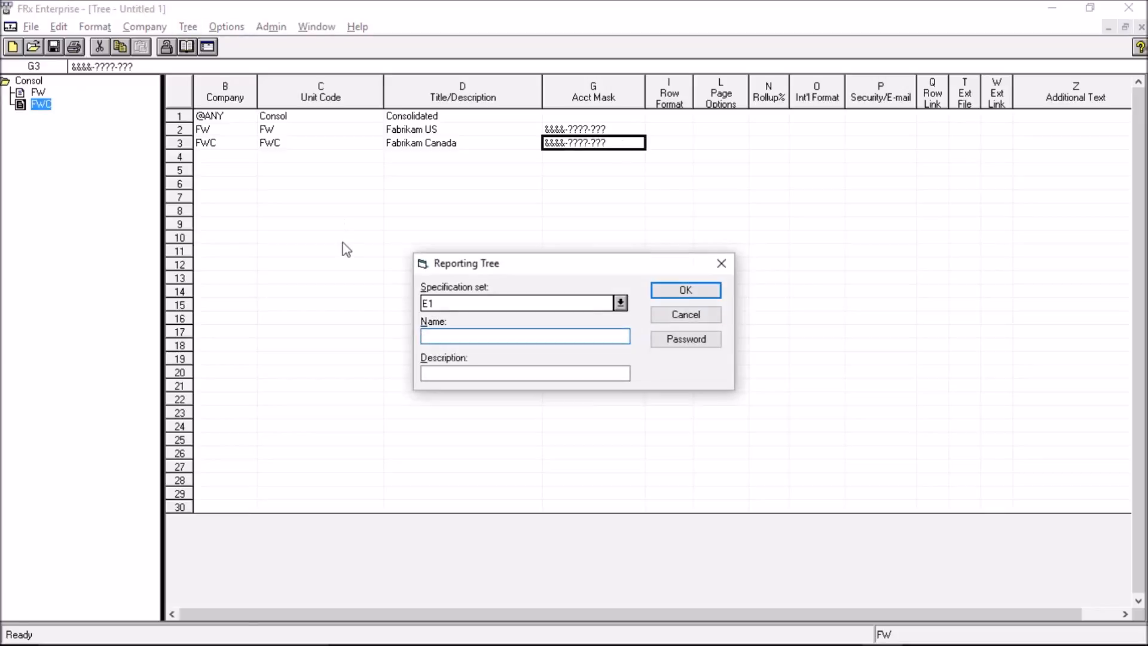
text(Consol)
key(Tab)
text(Consolid)
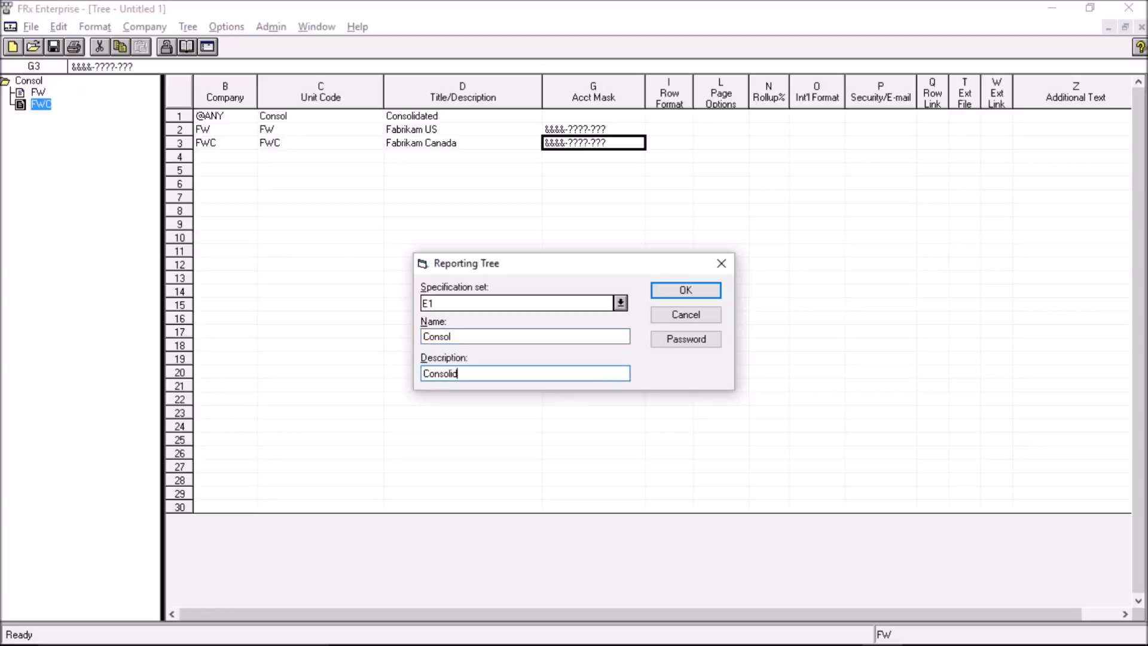
text(ation for Fabrikam)
click(685, 290)
click(514, 212)
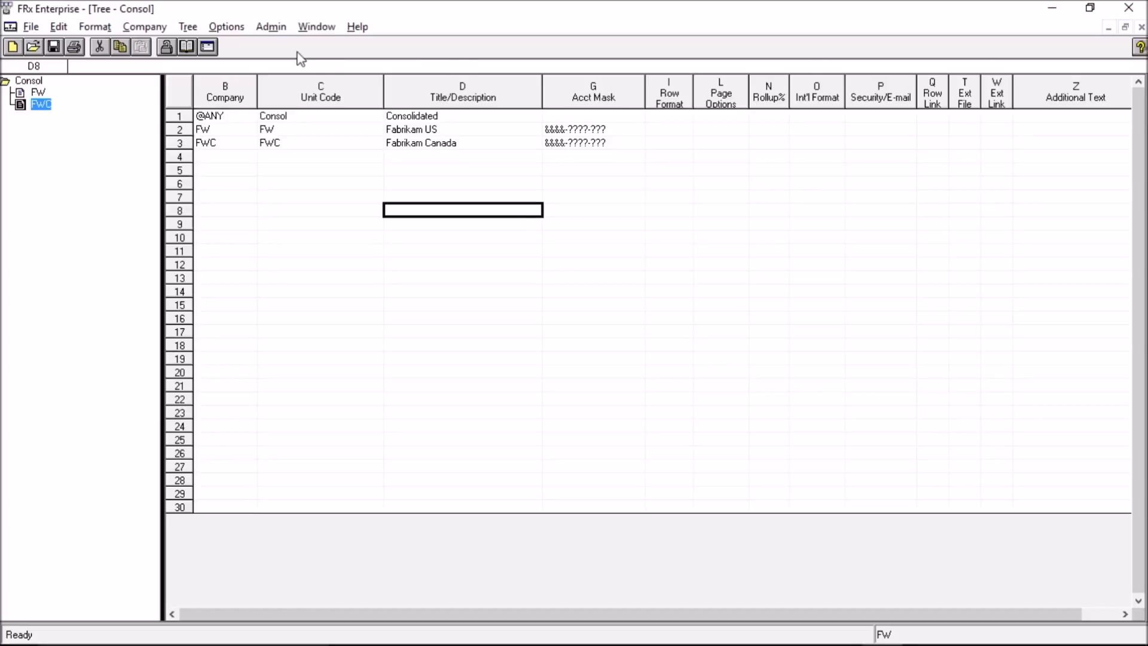
Step: In the DEMO_INCSTMT catalog record, enable the use of a reporting tree and choose the Consol tree
click(192, 50)
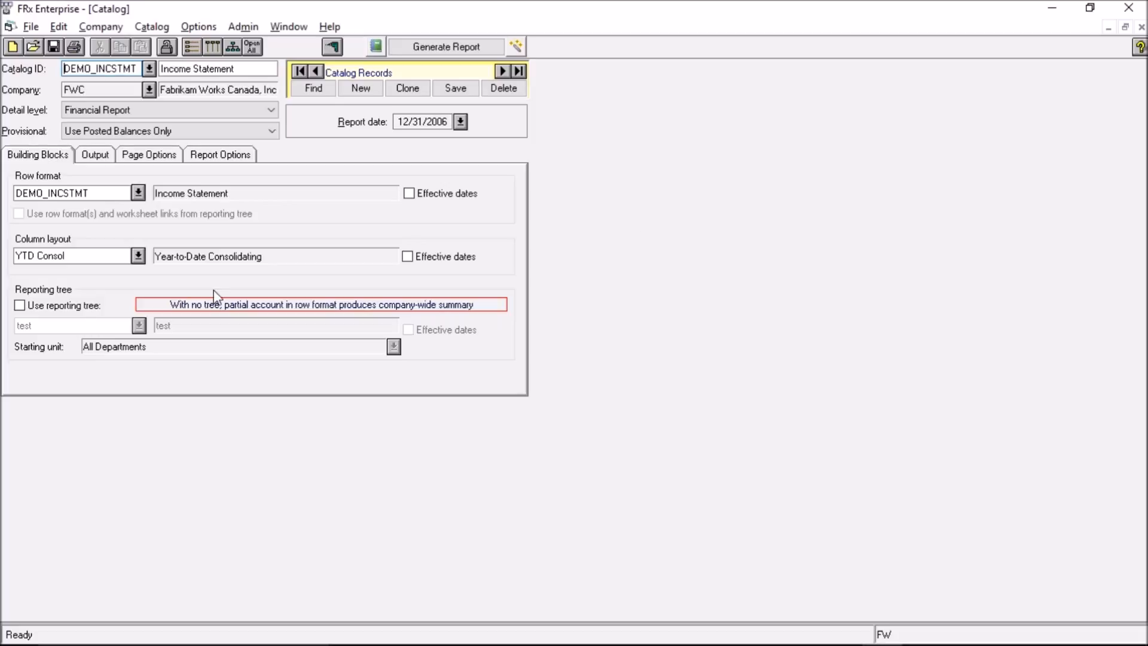
click(54, 310)
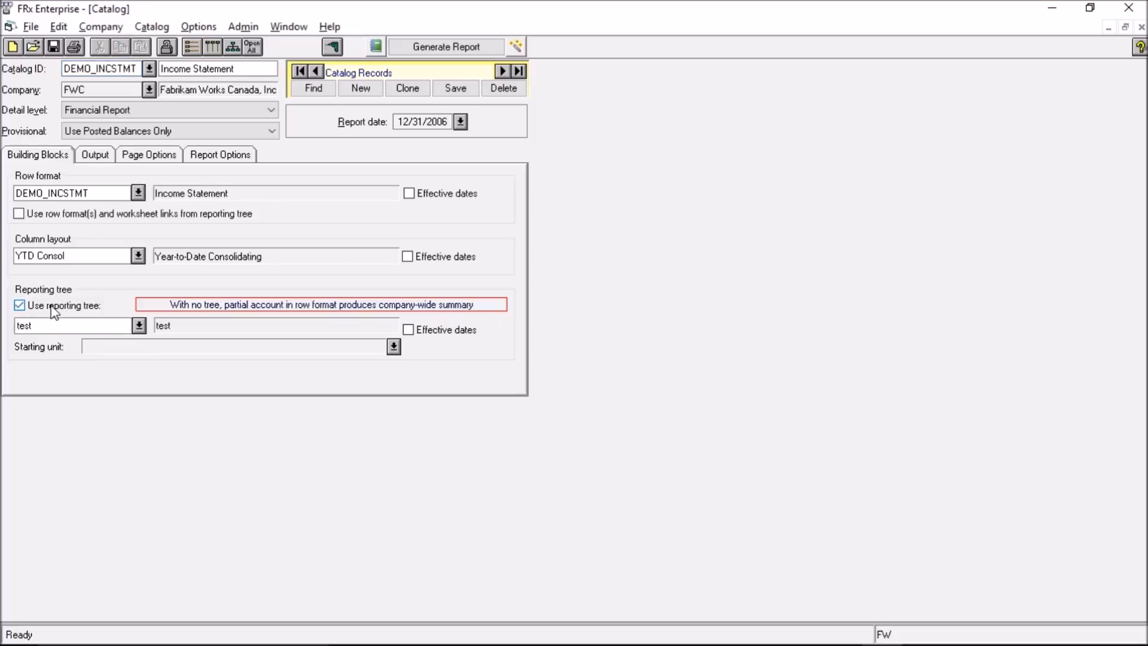
click(139, 326)
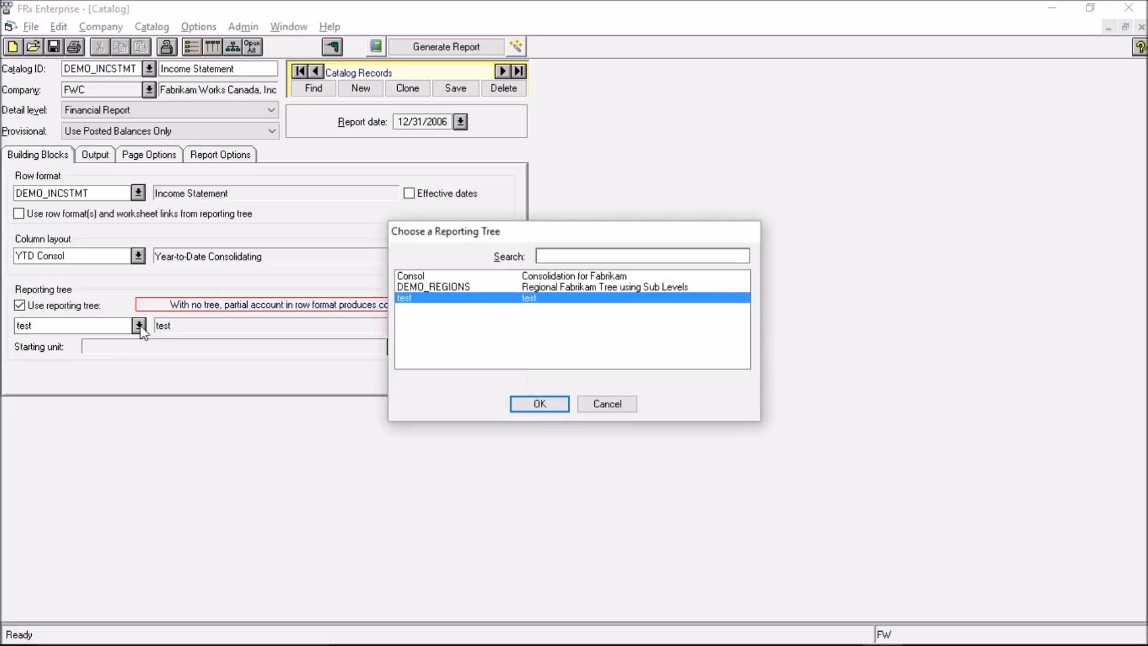
click(415, 277)
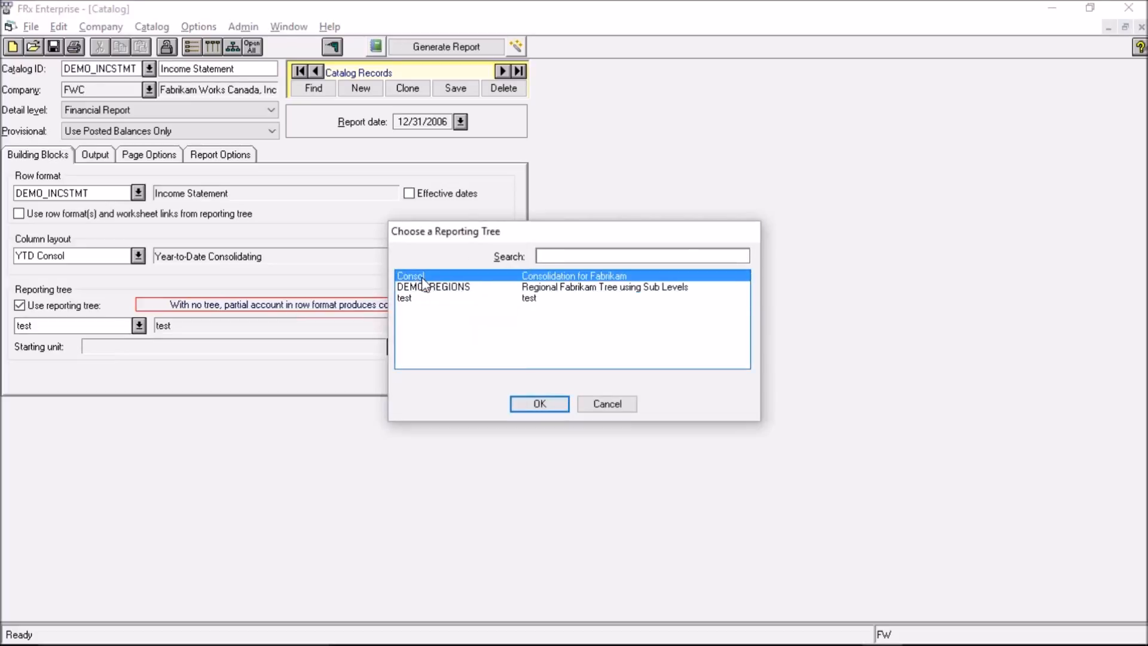
click(538, 405)
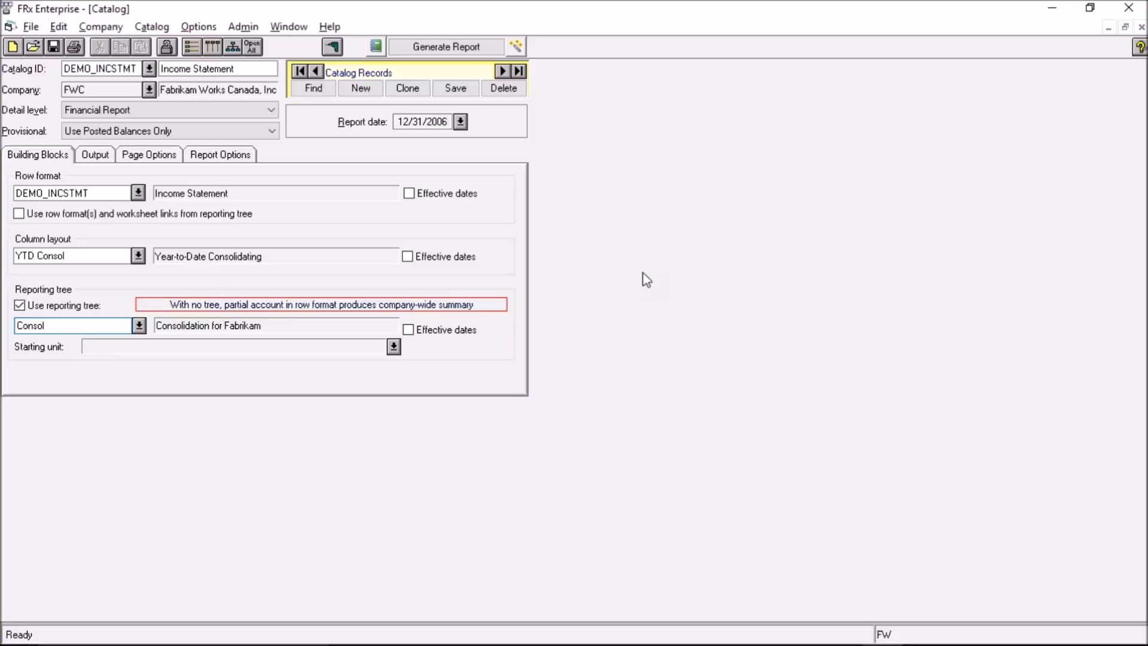
Step: Generate the income statement report with the Consol tree, view it, and close the report viewer
click(462, 50)
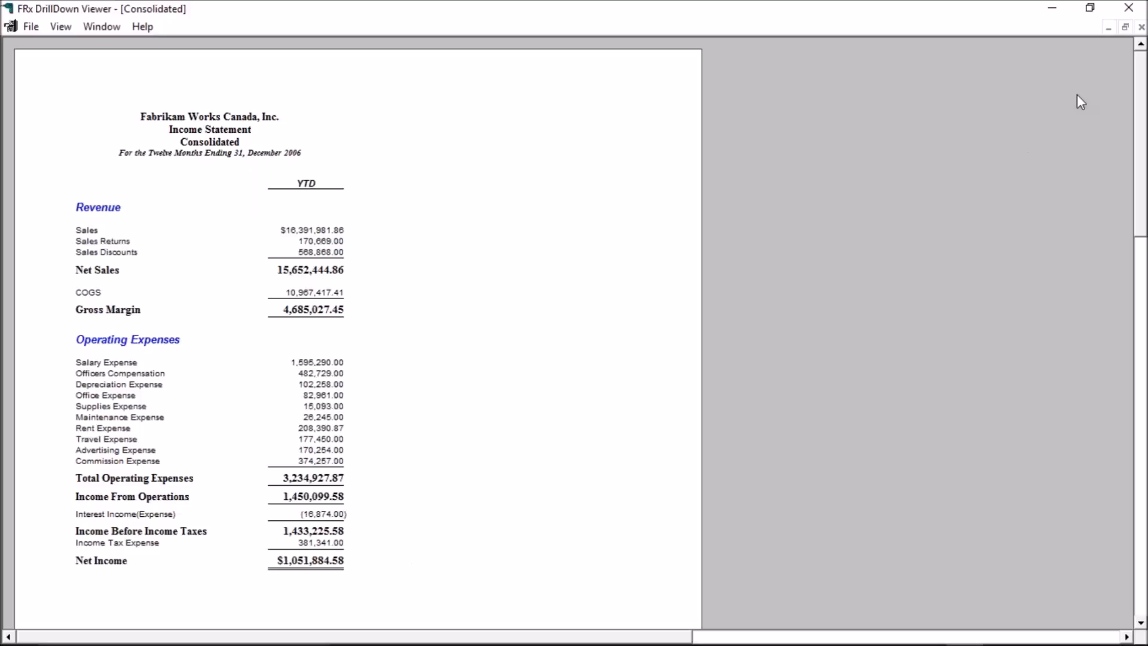
click(1128, 8)
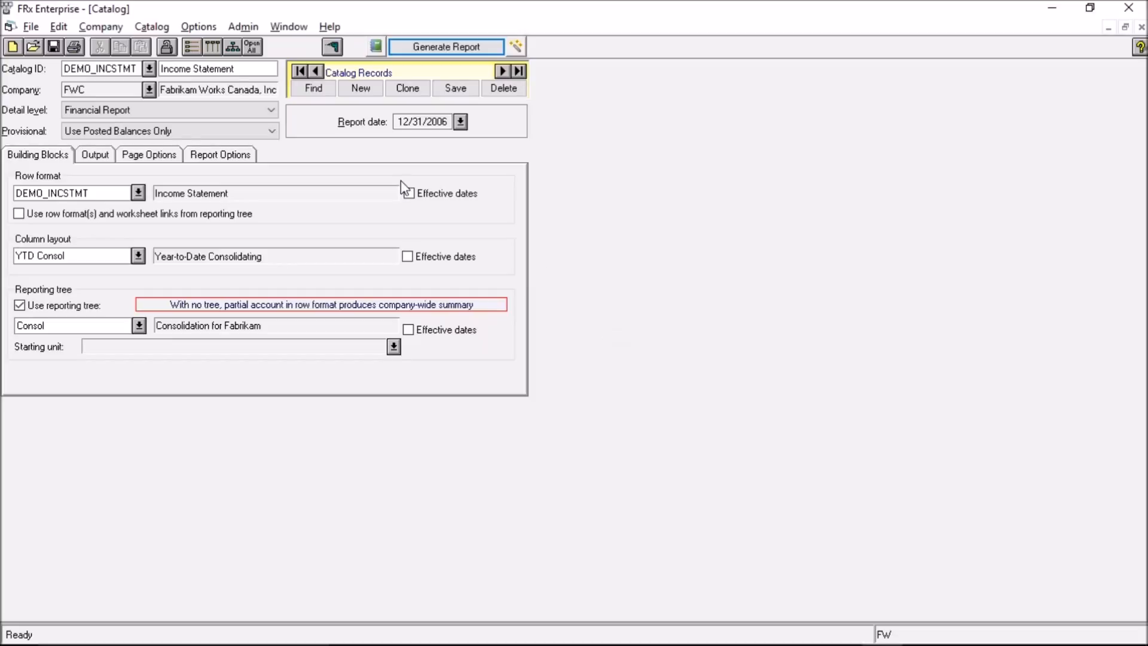
Step: Open the YTD Consol column layout and set the type of columns C and D to GL
click(214, 51)
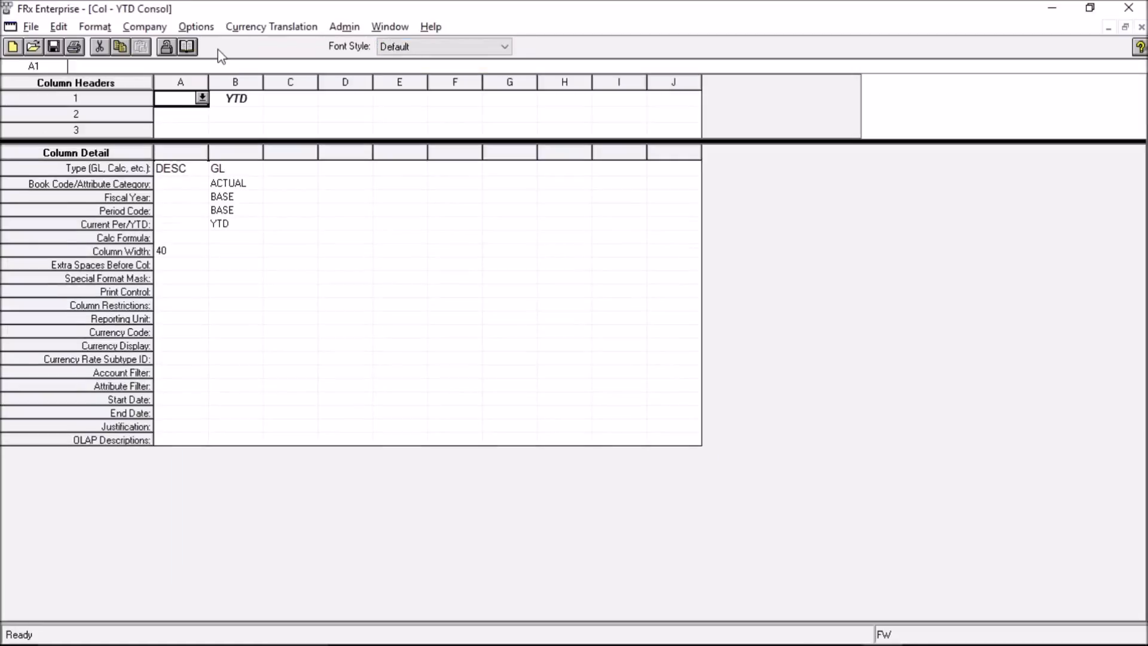
click(296, 169)
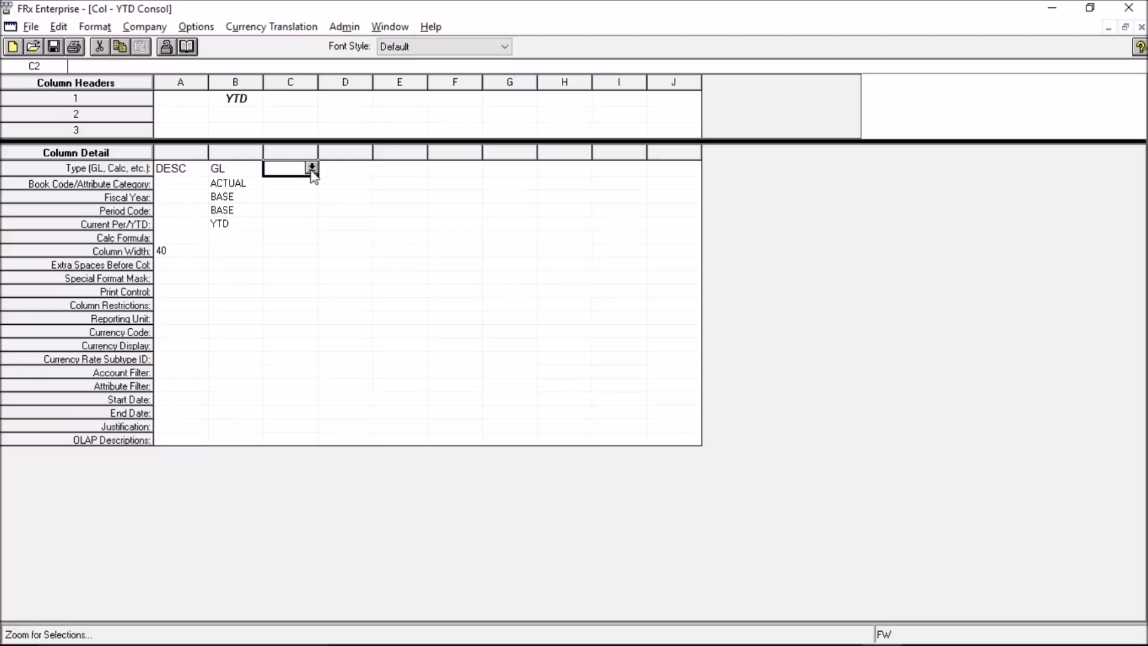
click(312, 168)
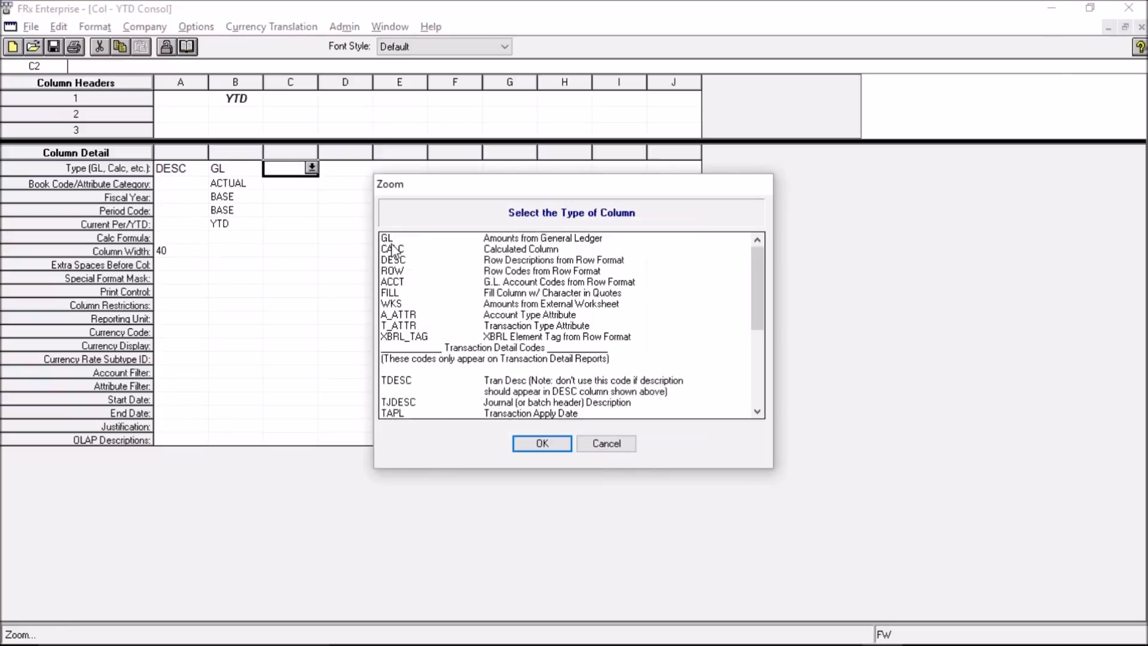
click(392, 240)
click(538, 442)
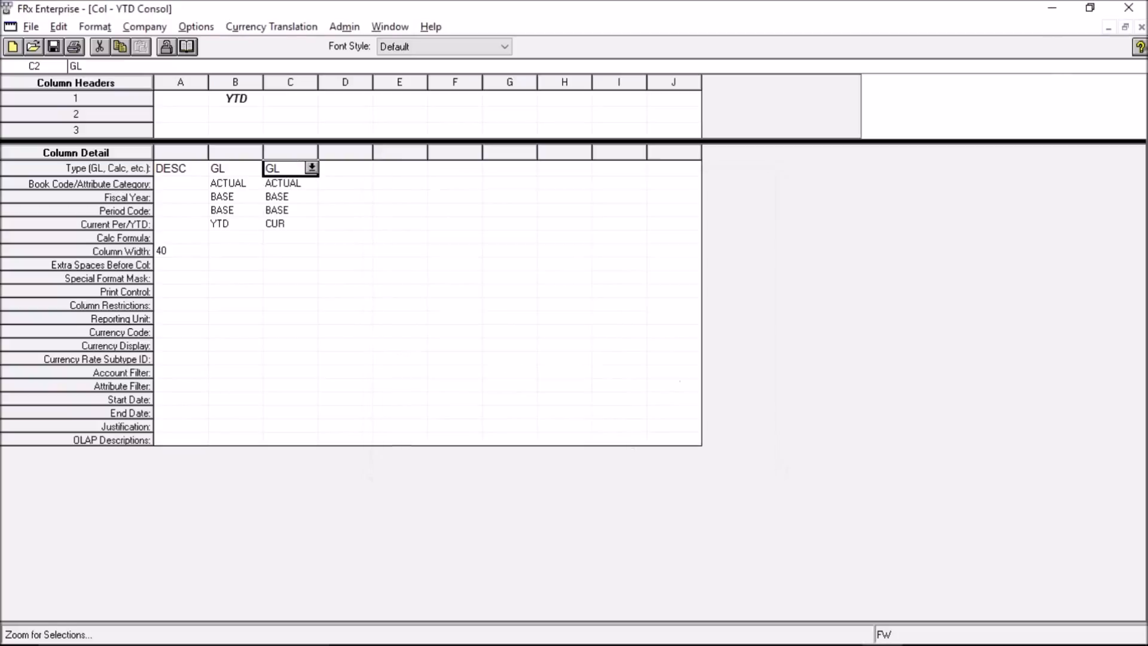
click(352, 168)
click(366, 168)
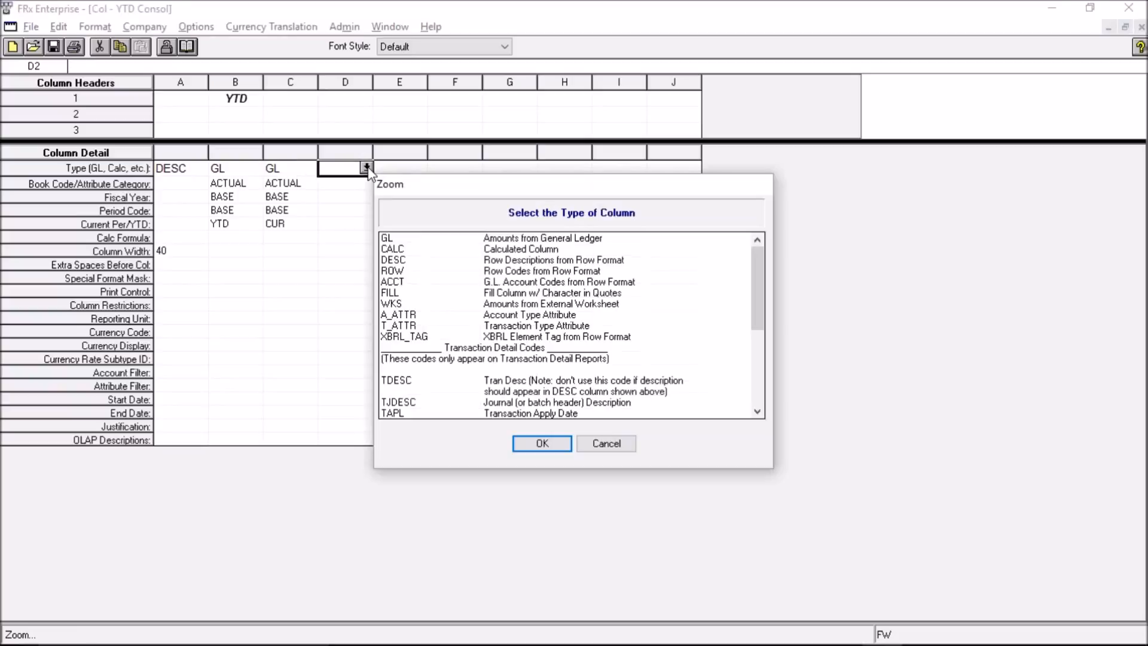
click(394, 240)
click(534, 442)
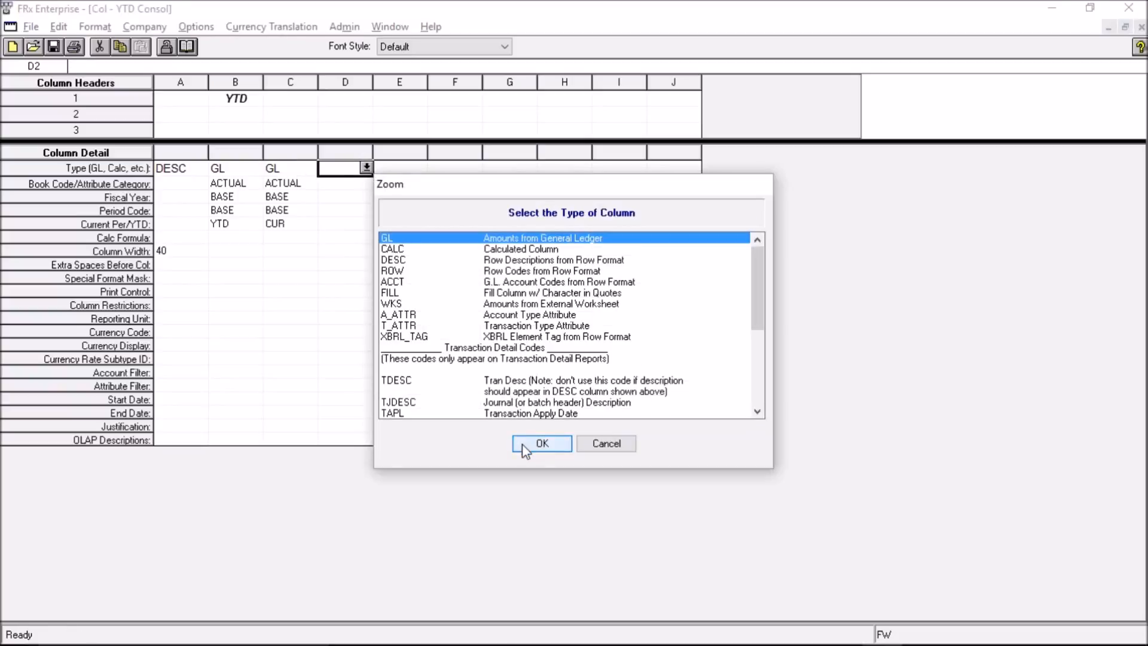
Step: Set the type of column E to CALC in the column layout
click(402, 168)
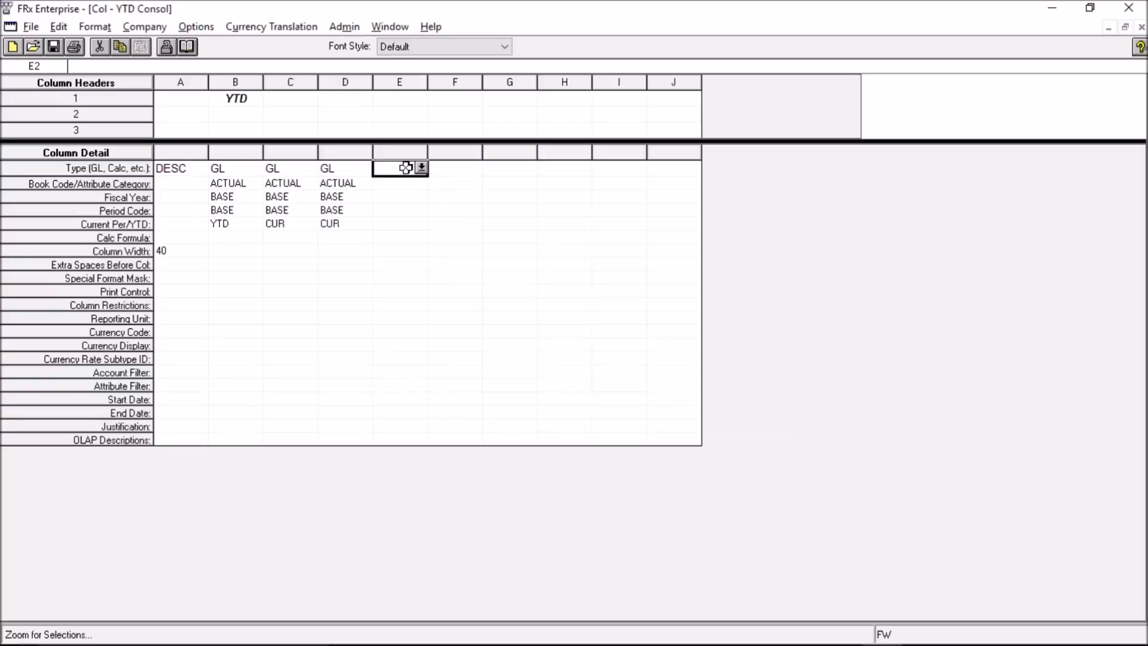
click(422, 168)
click(406, 249)
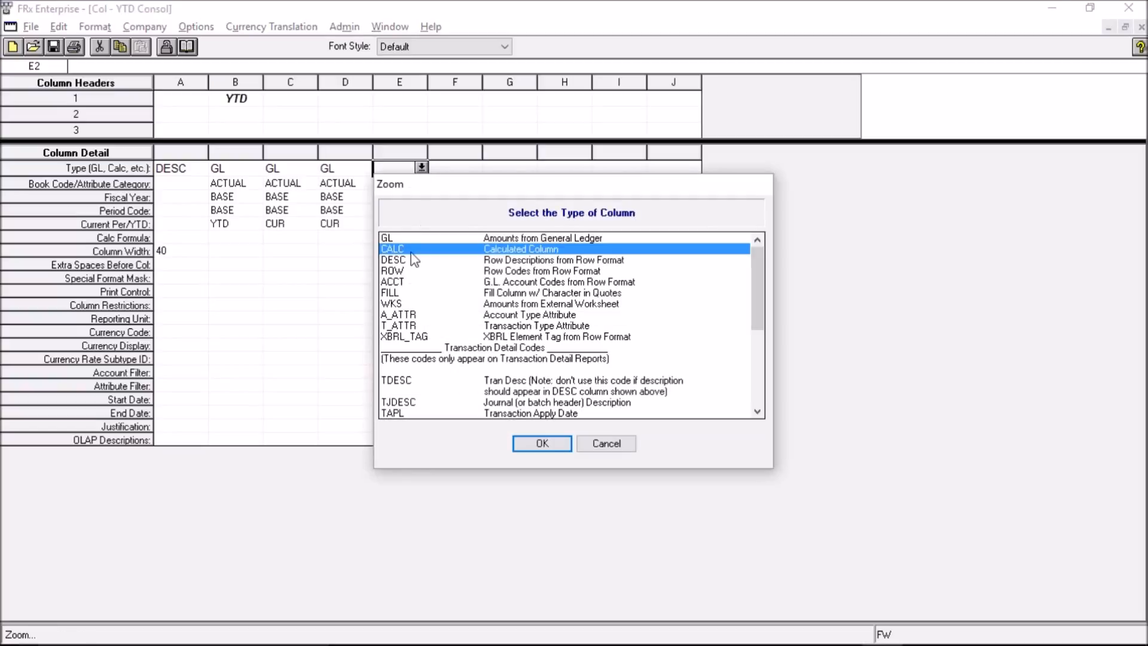
click(541, 444)
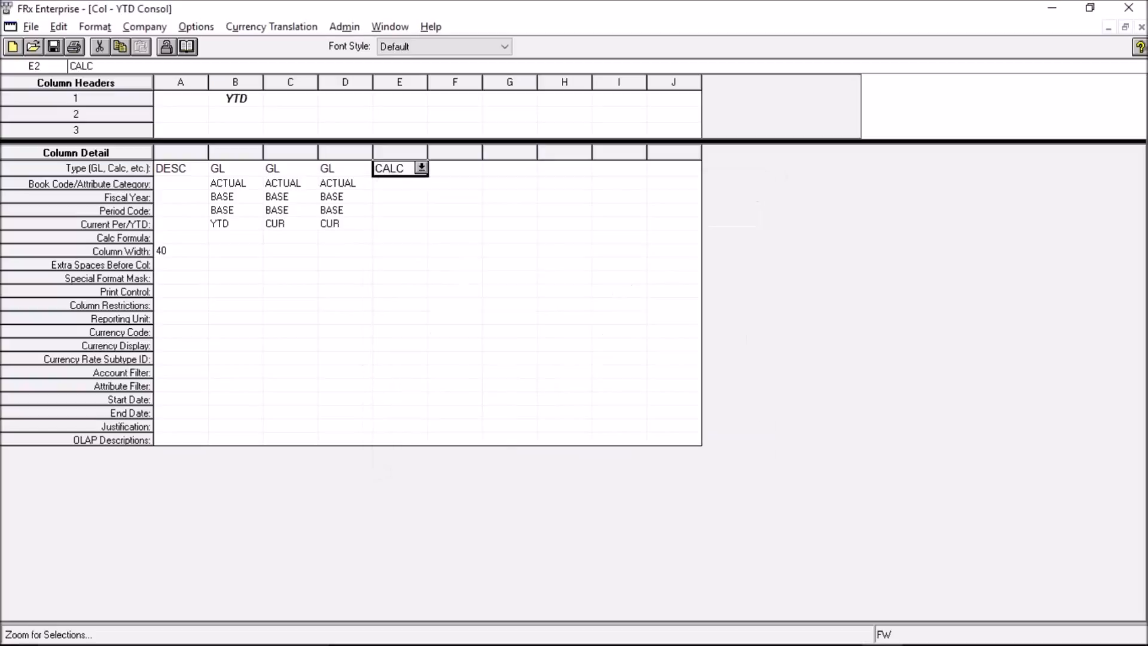
Step: Set the Current Per/YTD amount of columns C and D to YTD
click(240, 227)
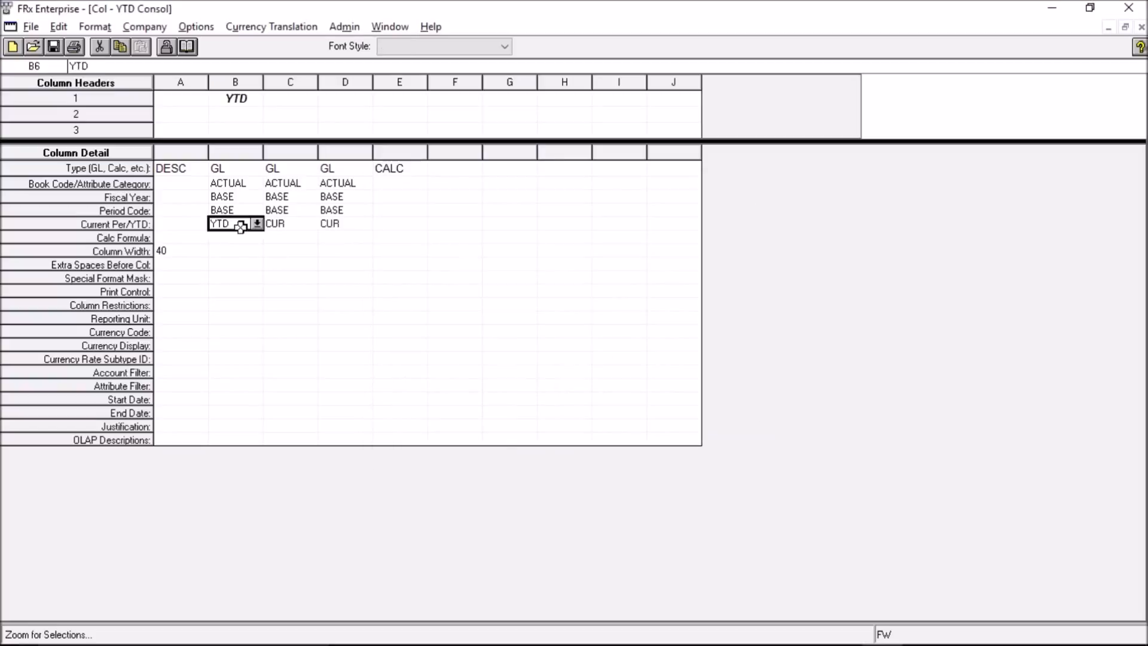
click(280, 224)
click(311, 224)
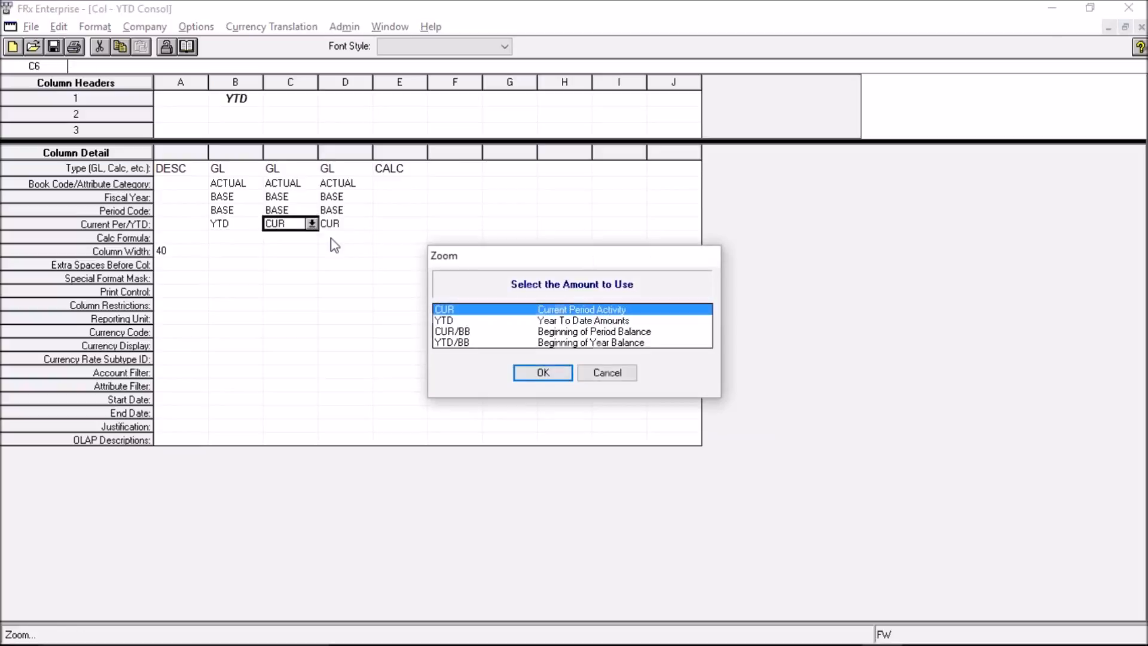
click(456, 322)
click(529, 376)
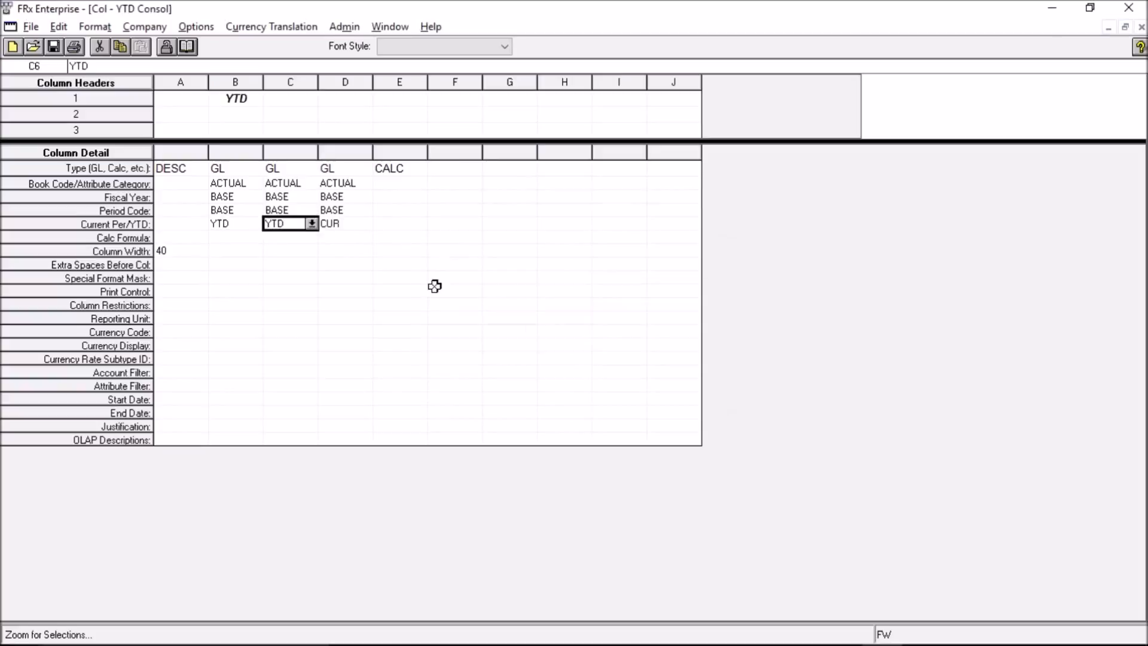
click(341, 222)
click(366, 224)
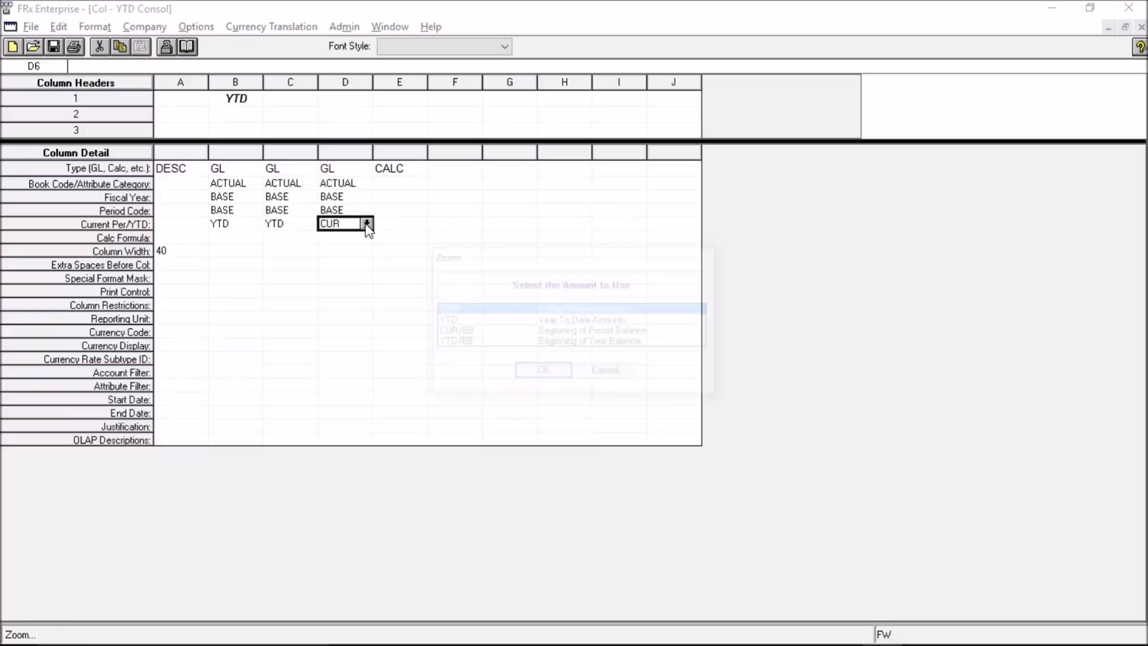
click(450, 321)
click(541, 376)
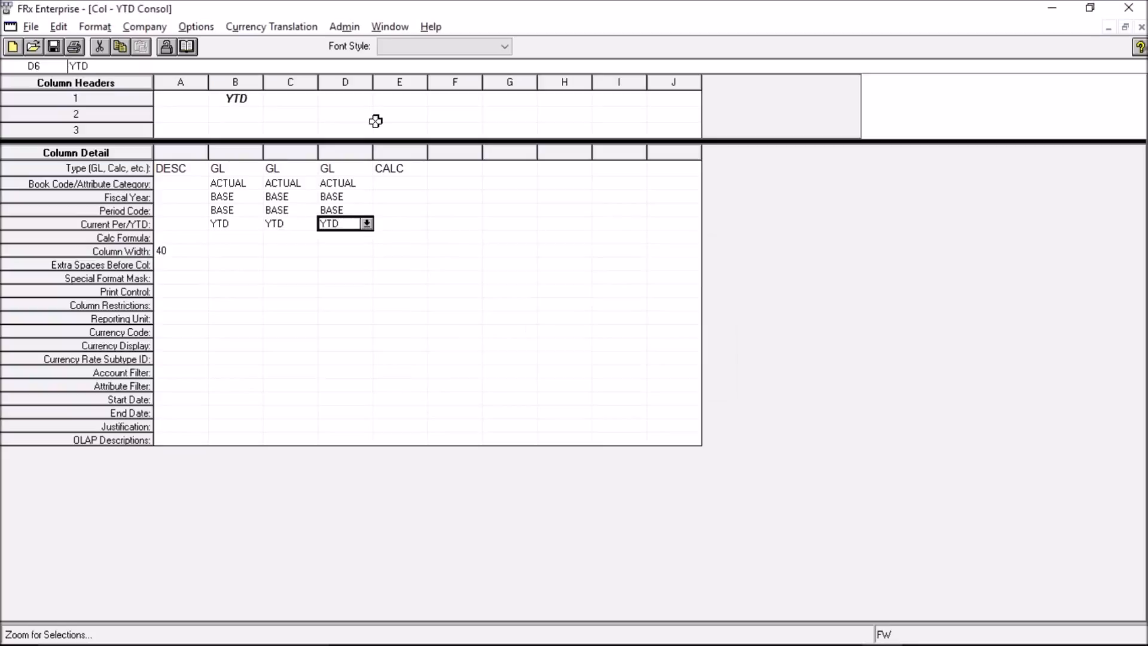
Step: Move the YTD header from column B to column E and enter FW as column B's header
click(234, 99)
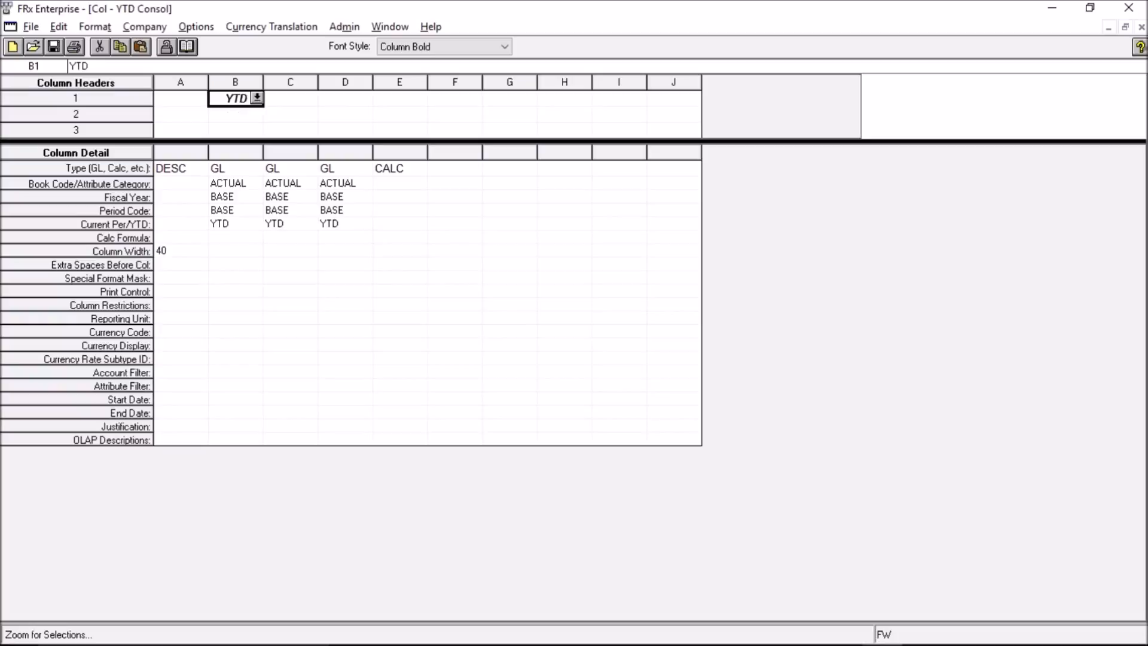
key(Right)
key(Right)
key(Right)
text(YTD)
key(Left)
key(Left)
key(Left)
text(F)
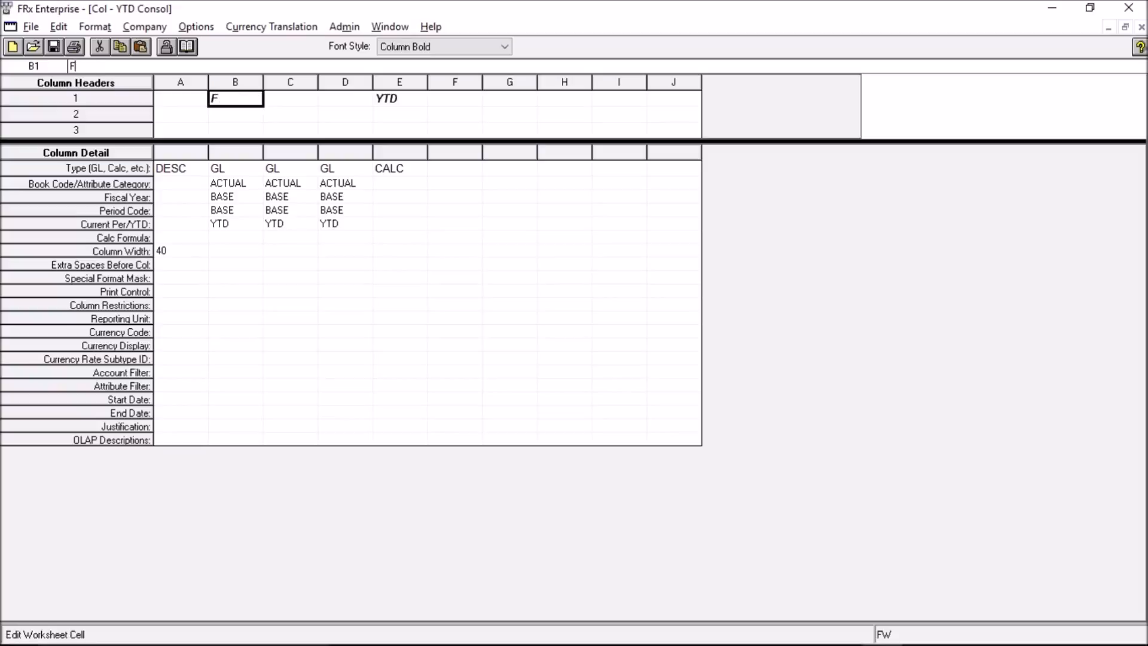
text(W)
Step: Enter the first-row headers FWC for column C and ELIMS for column D
click(300, 98)
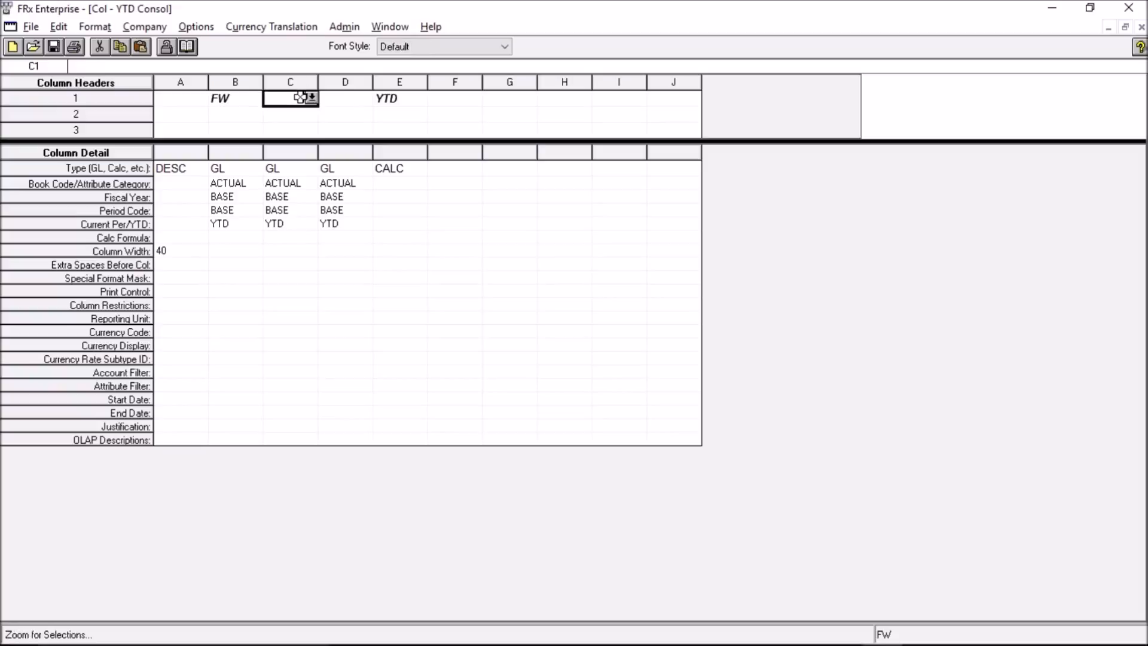
text(FWC)
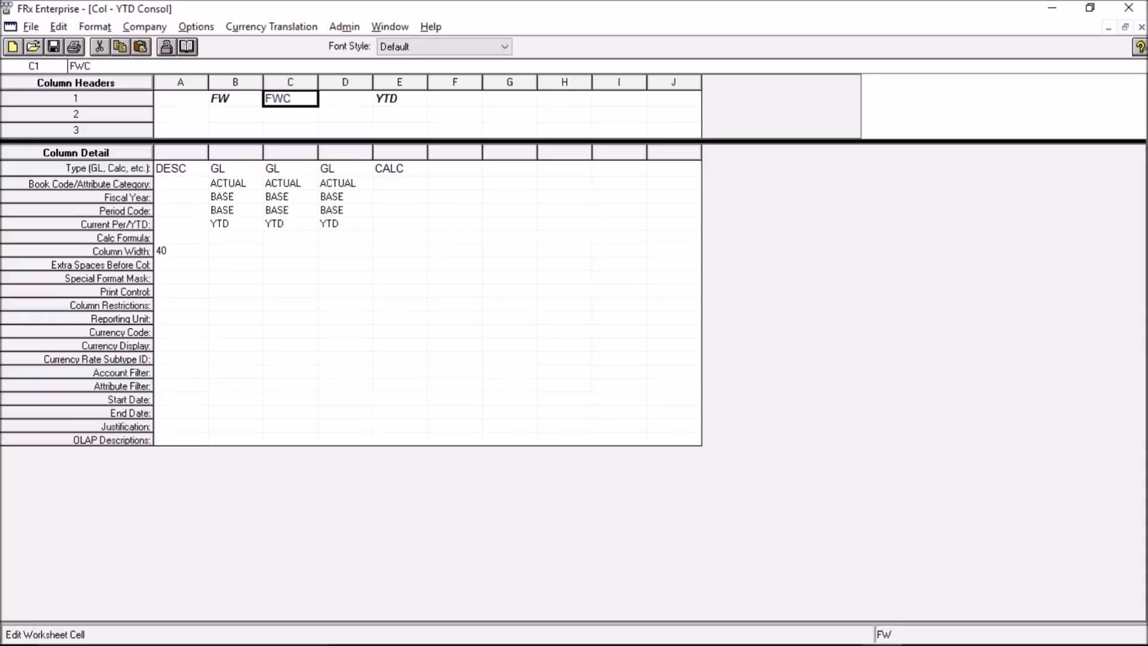
click(337, 97)
text(ELIMS)
key(Return)
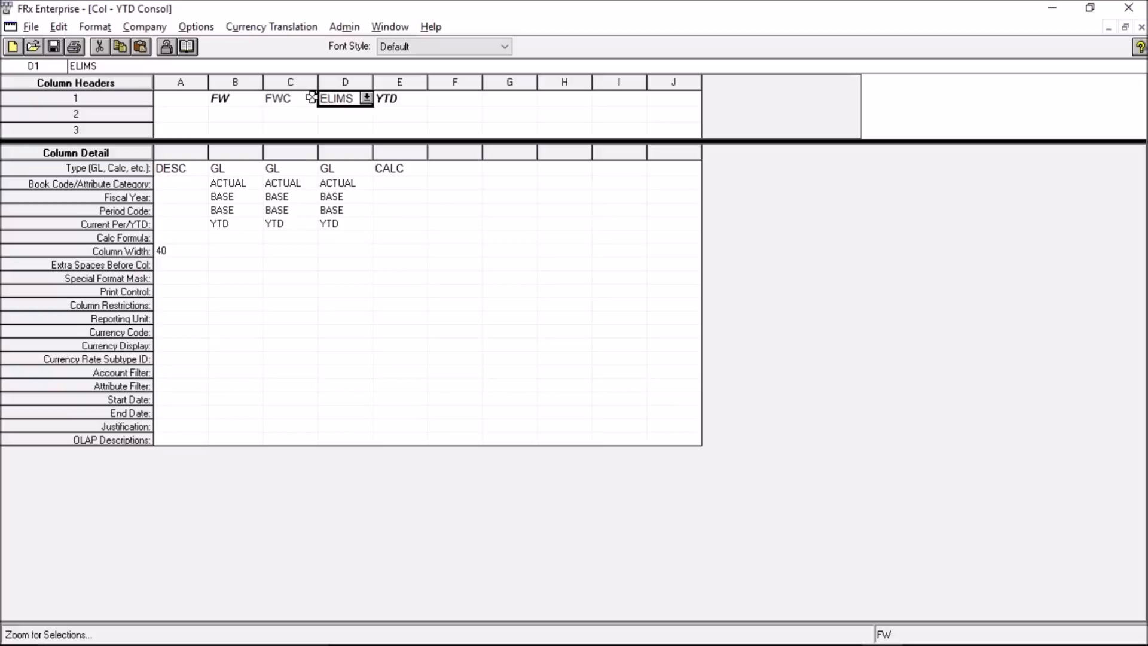
Step: Set column B's reporting unit to FW (Fabrikam US) from the Consol reporting tree
click(232, 259)
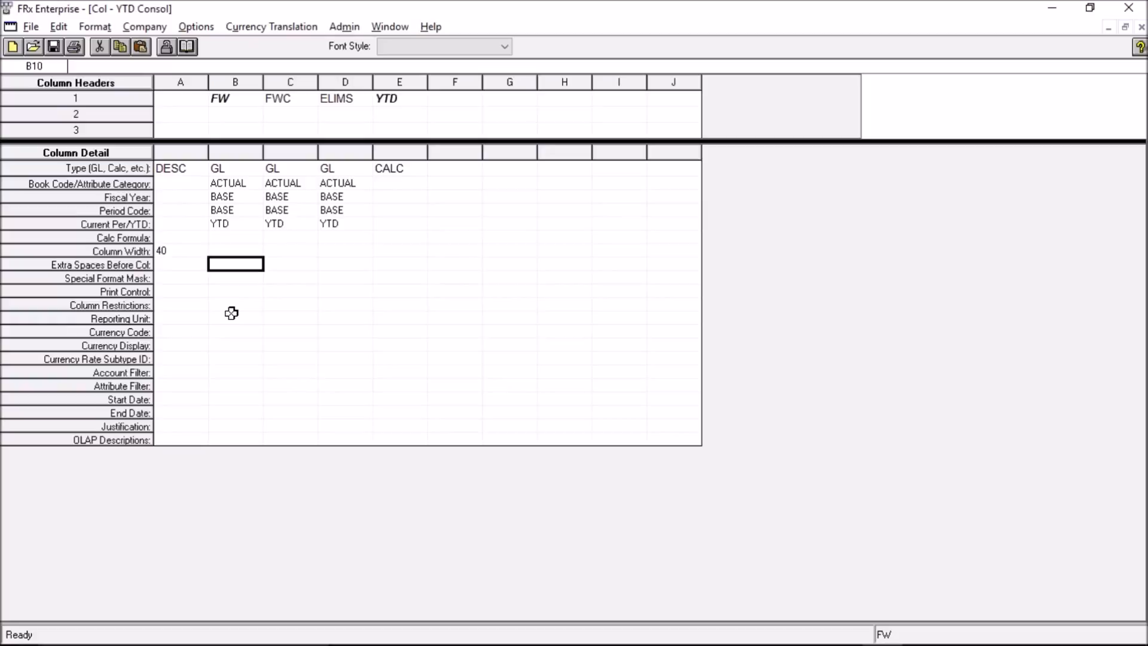
drag(161, 318, 350, 318)
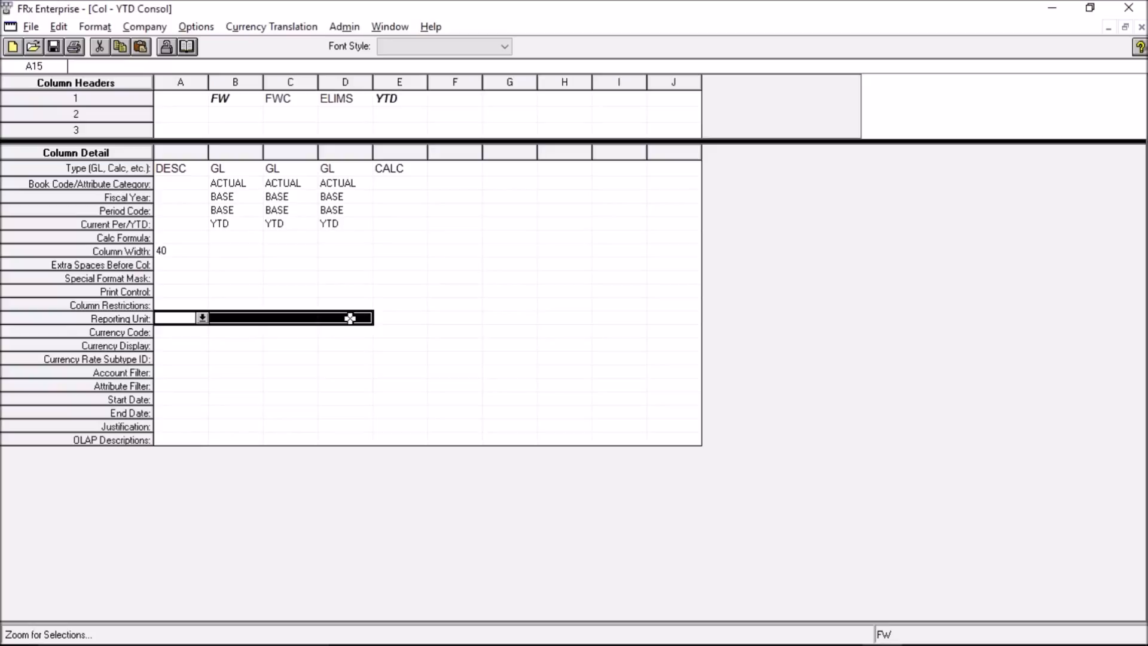
click(249, 318)
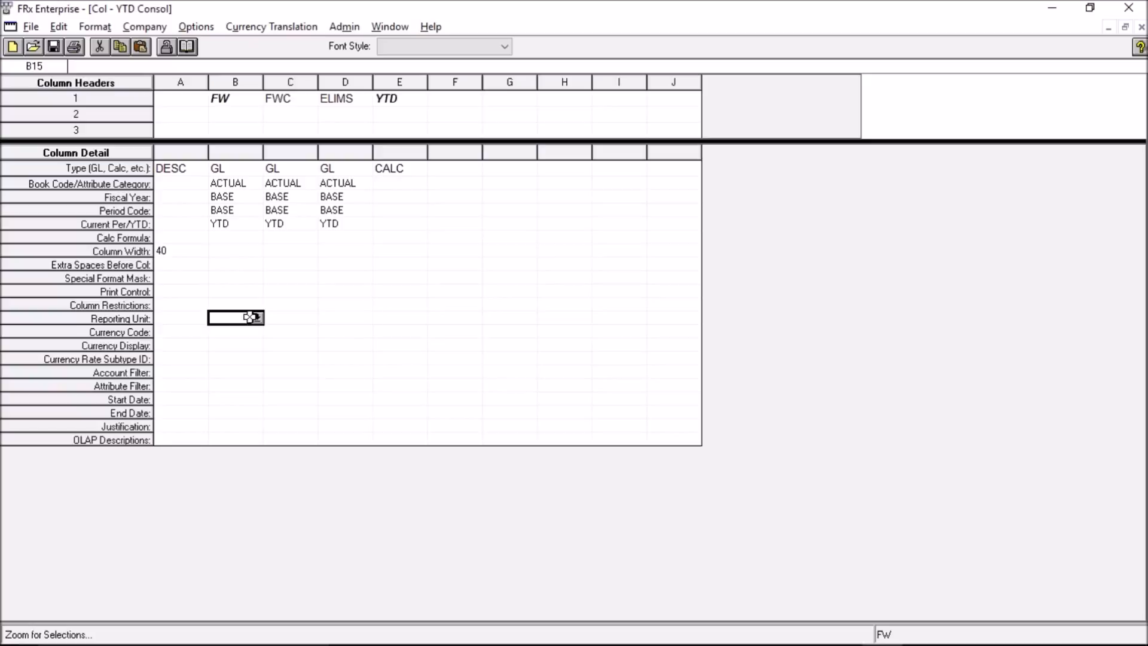
click(258, 318)
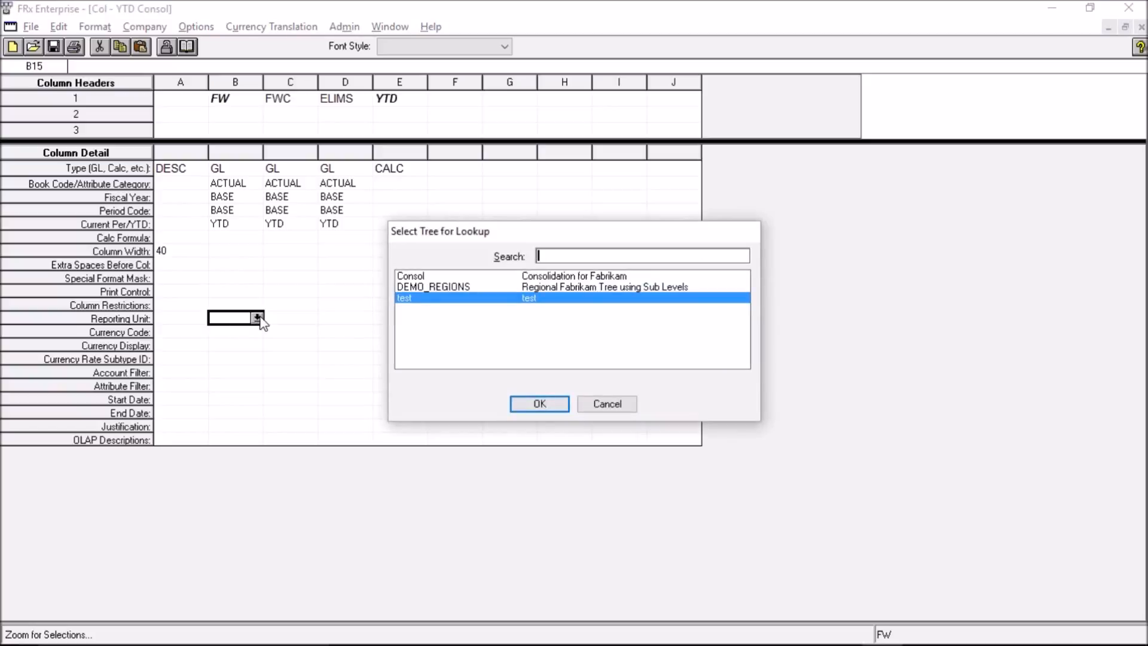
click(439, 277)
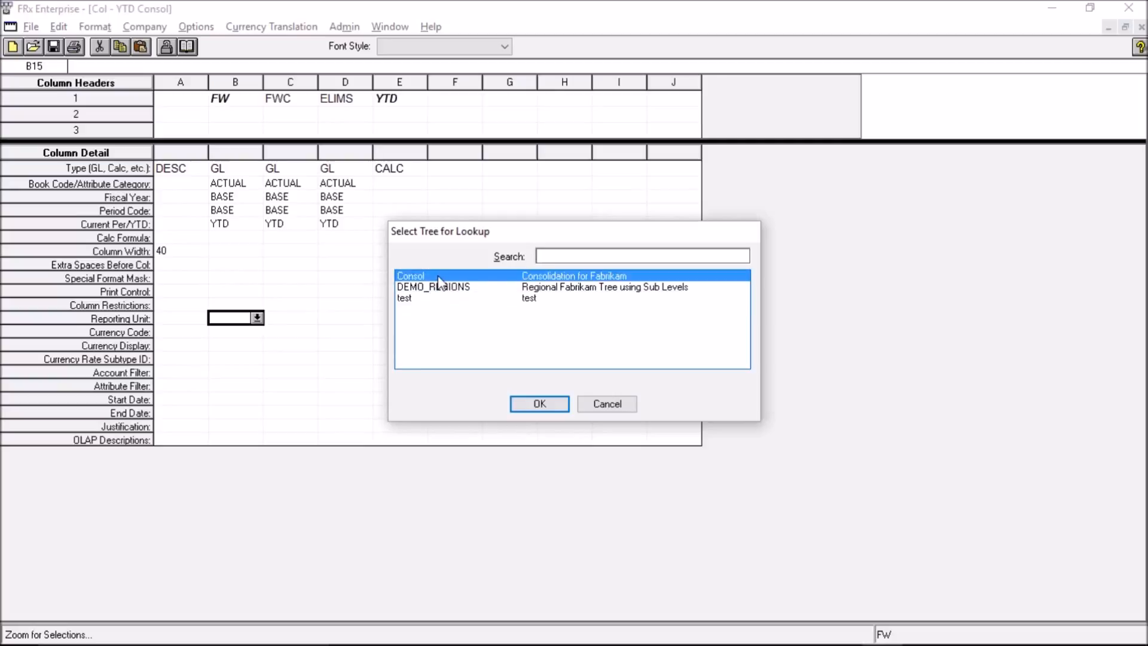
click(537, 404)
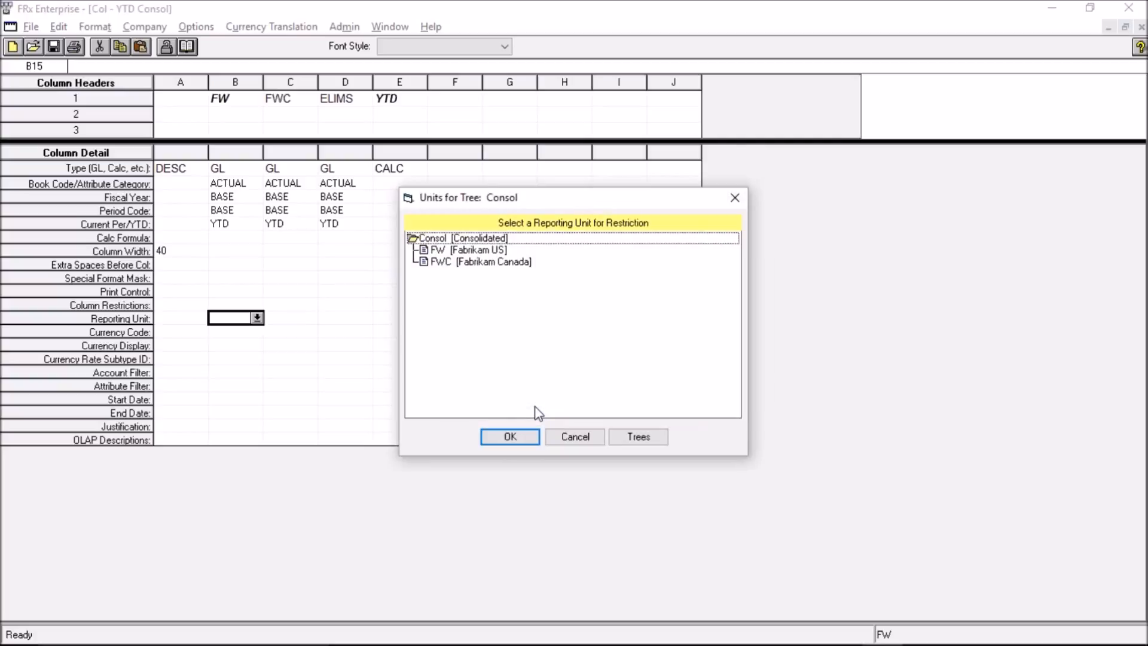
click(505, 254)
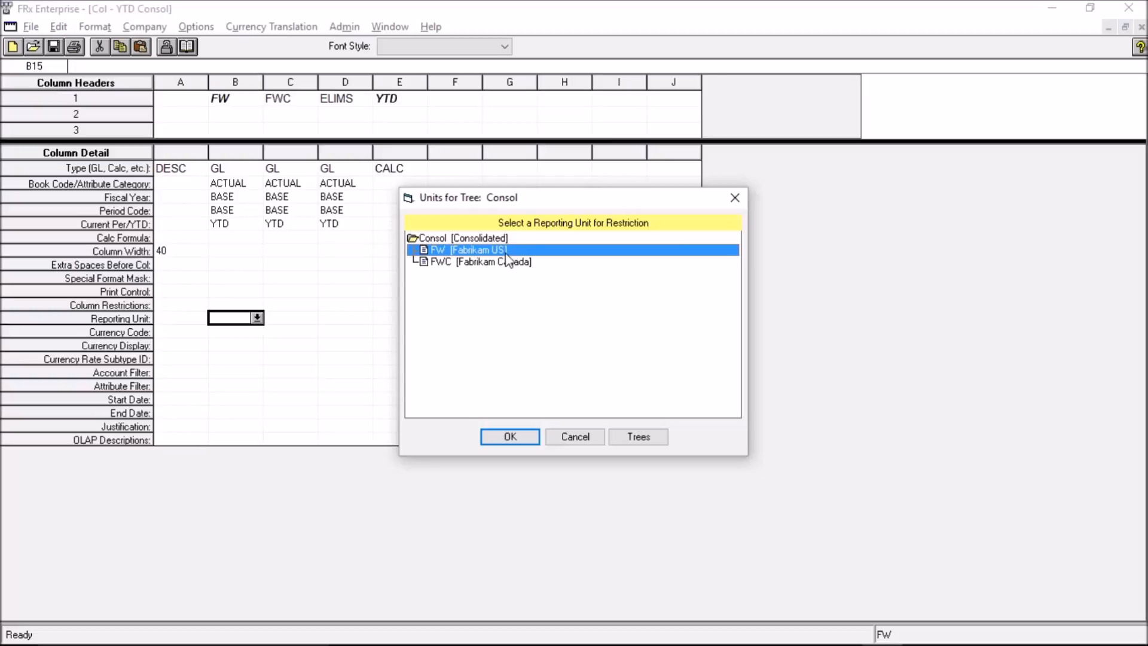
click(509, 437)
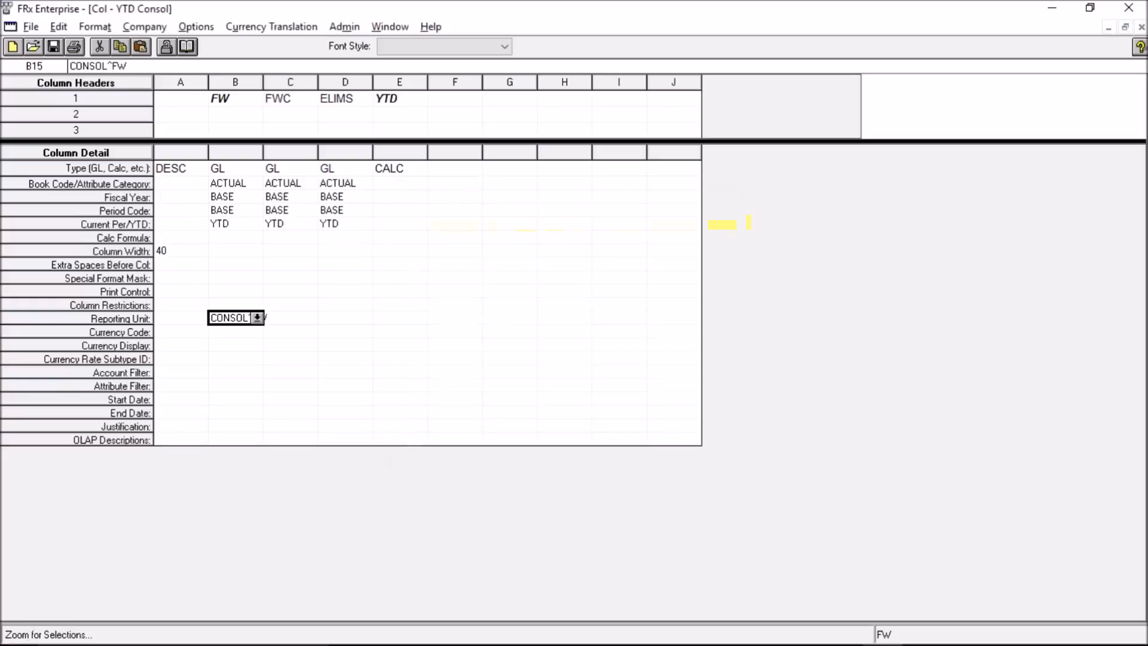
Step: Widen column B of the column layout to fit its full reporting unit entry
click(267, 82)
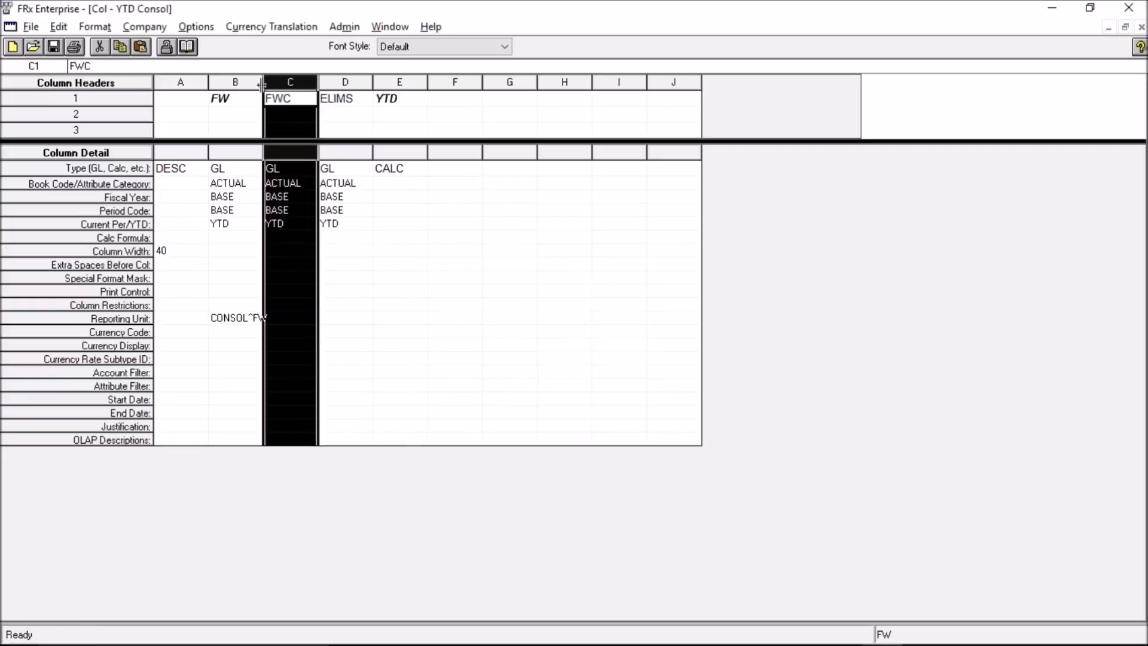
click(260, 84)
drag(263, 84, 285, 84)
click(266, 318)
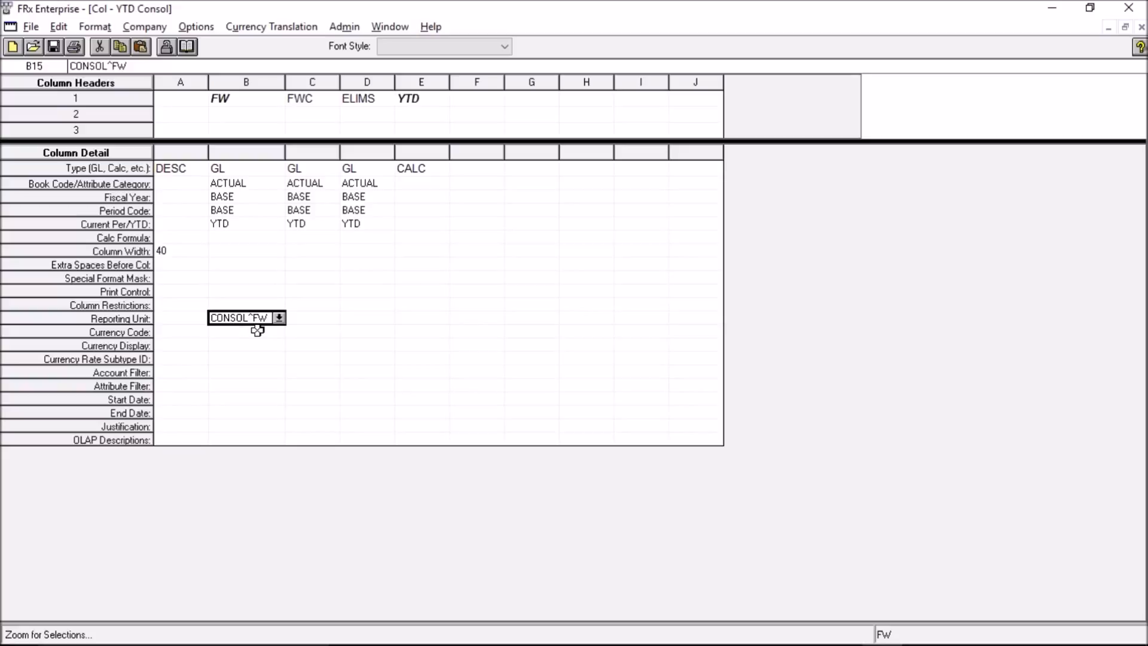
Step: Widen column C and set its reporting unit to FWC (Fabrikam Canada) from the Consol tree
click(307, 318)
drag(340, 82, 397, 81)
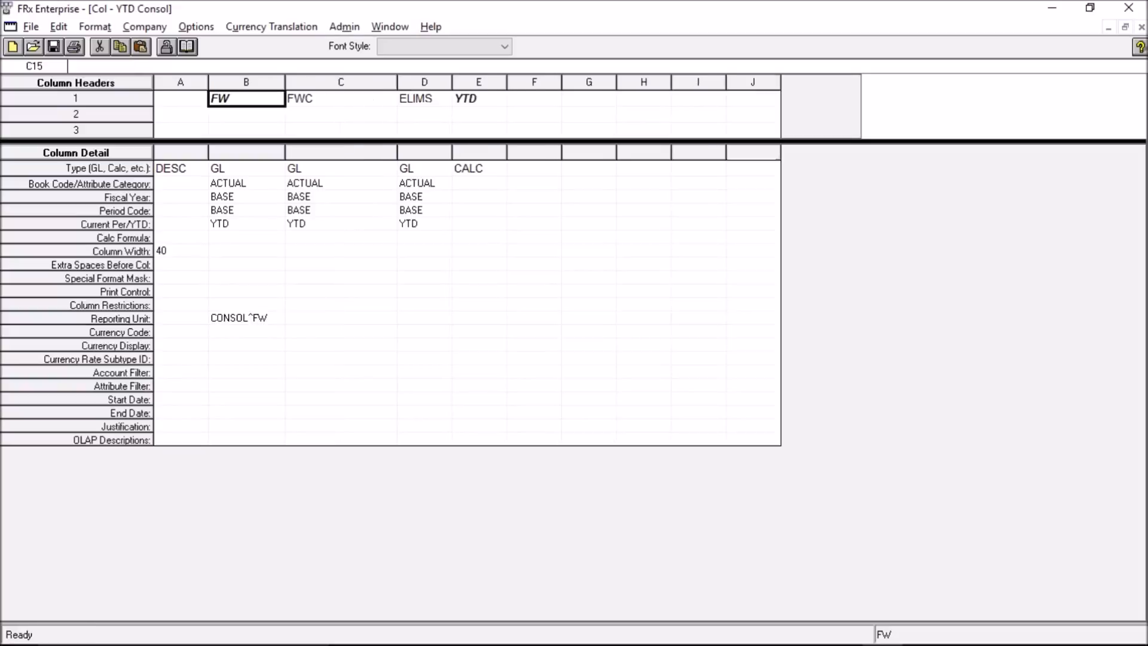
click(313, 325)
click(391, 317)
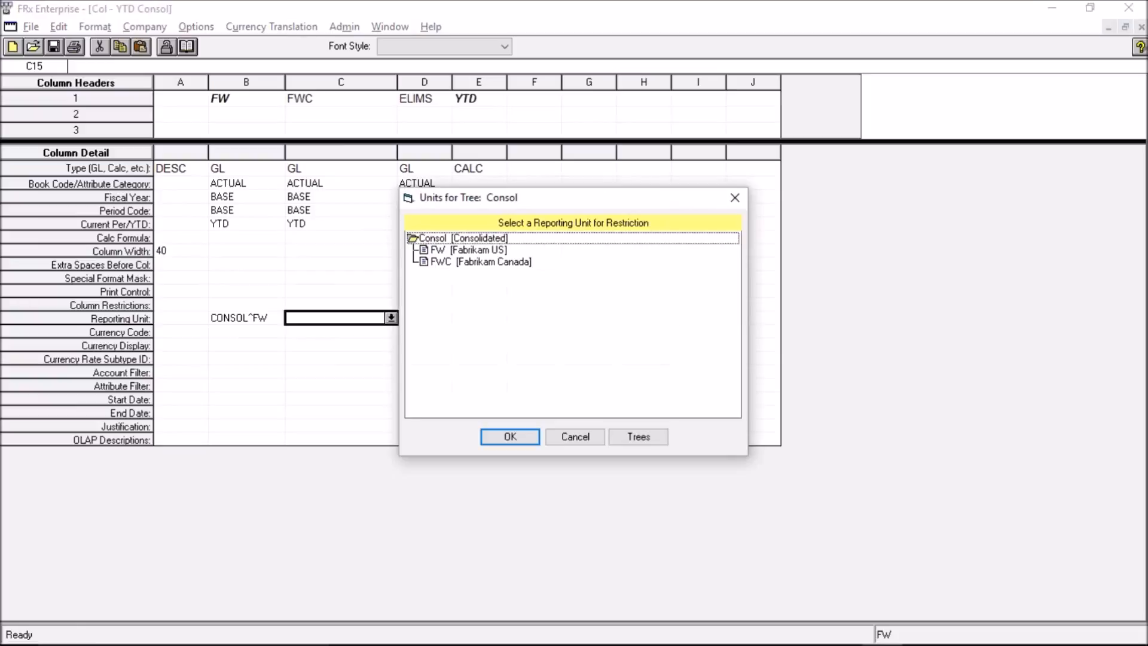
click(503, 263)
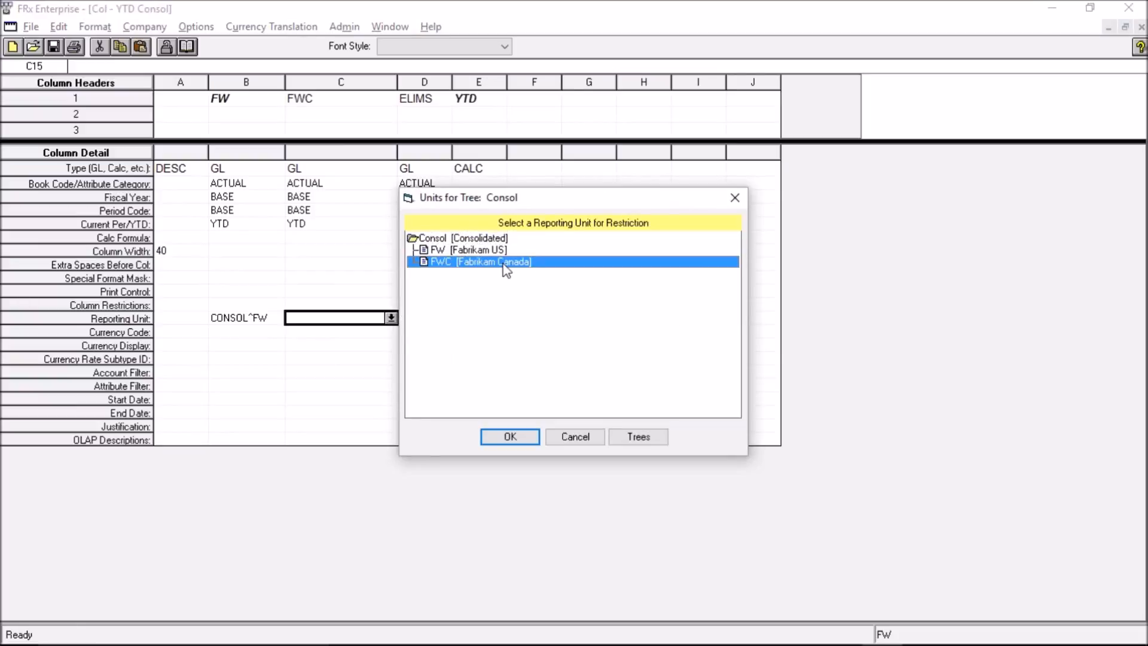
click(505, 437)
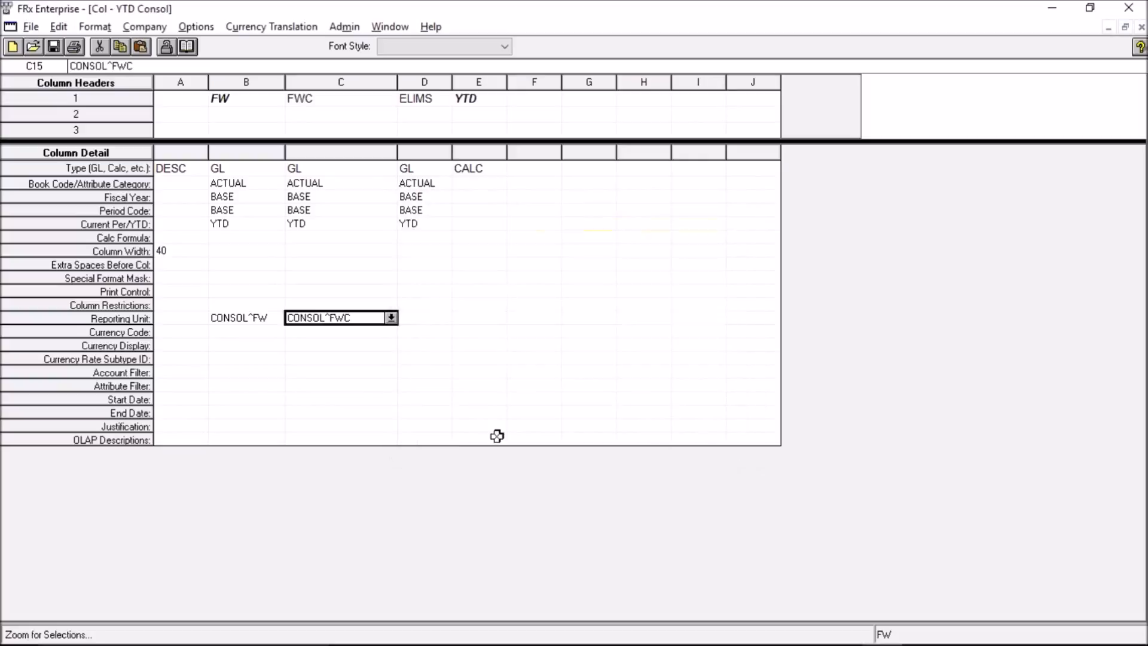
click(441, 316)
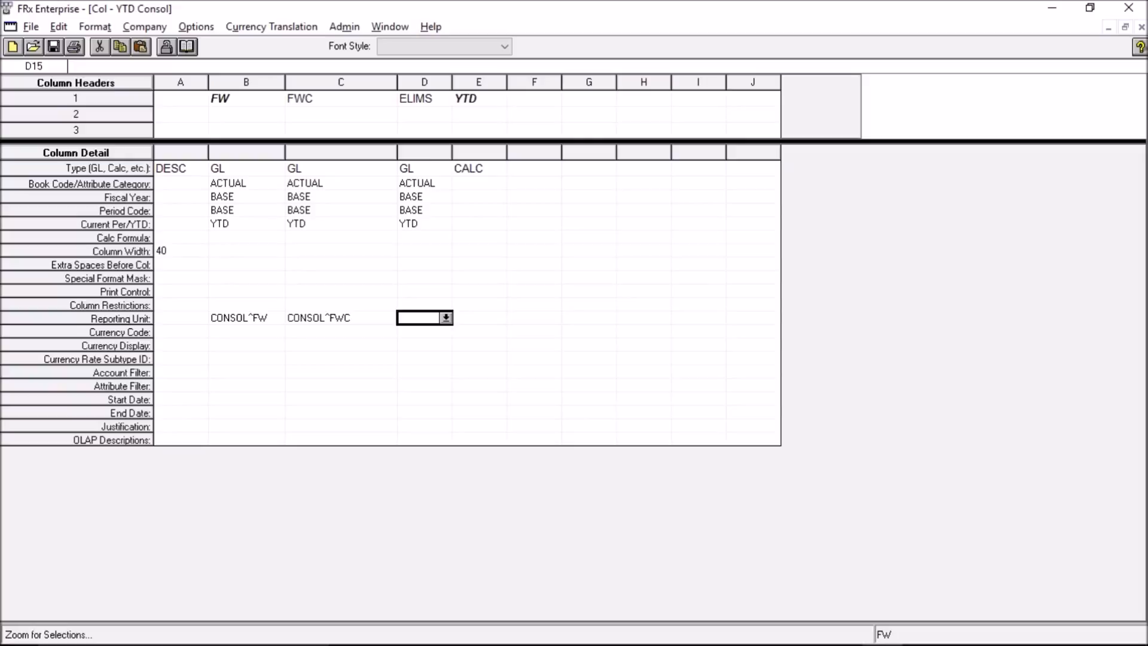
click(366, 318)
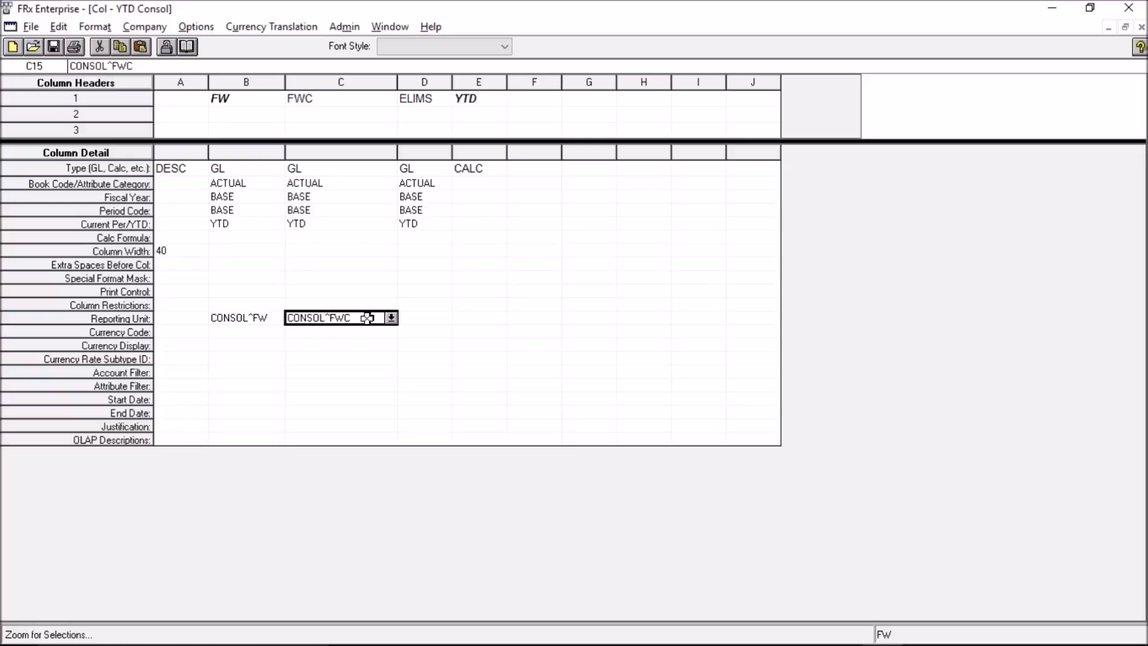
click(267, 319)
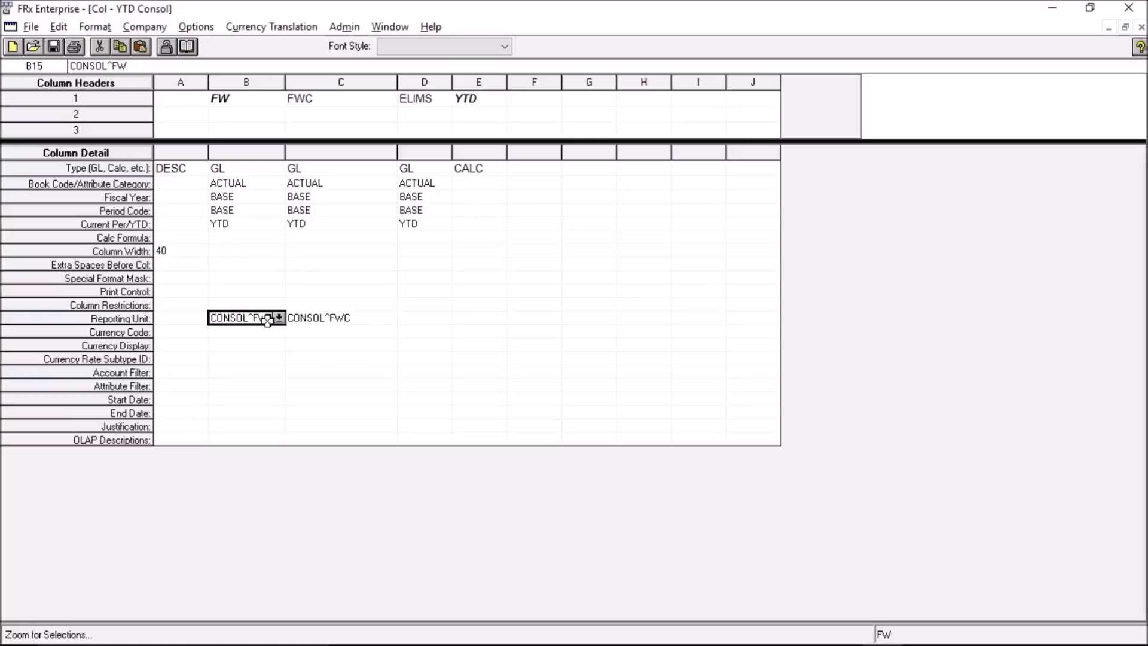
click(419, 320)
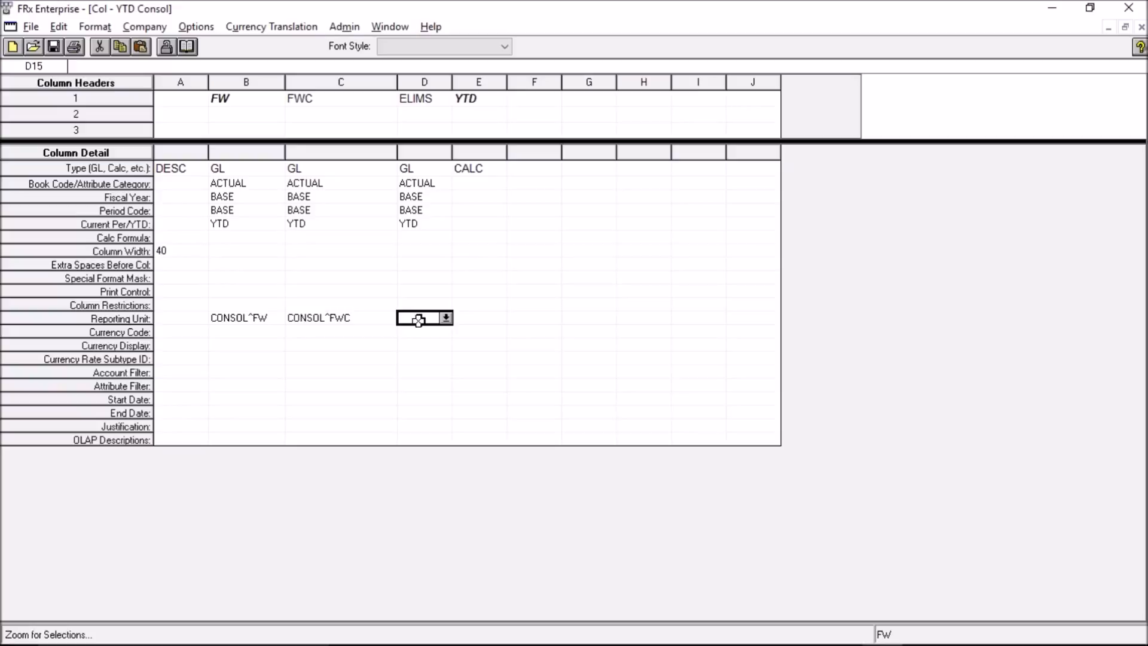
key(Down)
key(Down)
key(Down)
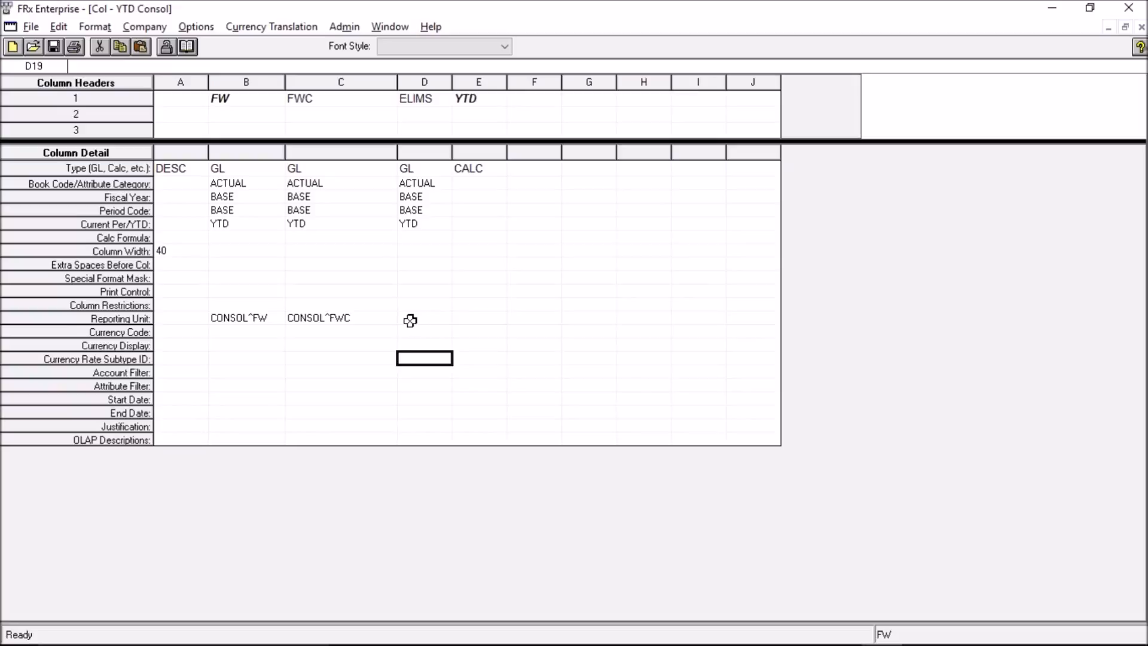
Step: Set the account filter of the ELIMS column D to ????-2000-??? and widen the column to fit it
drag(187, 374, 423, 372)
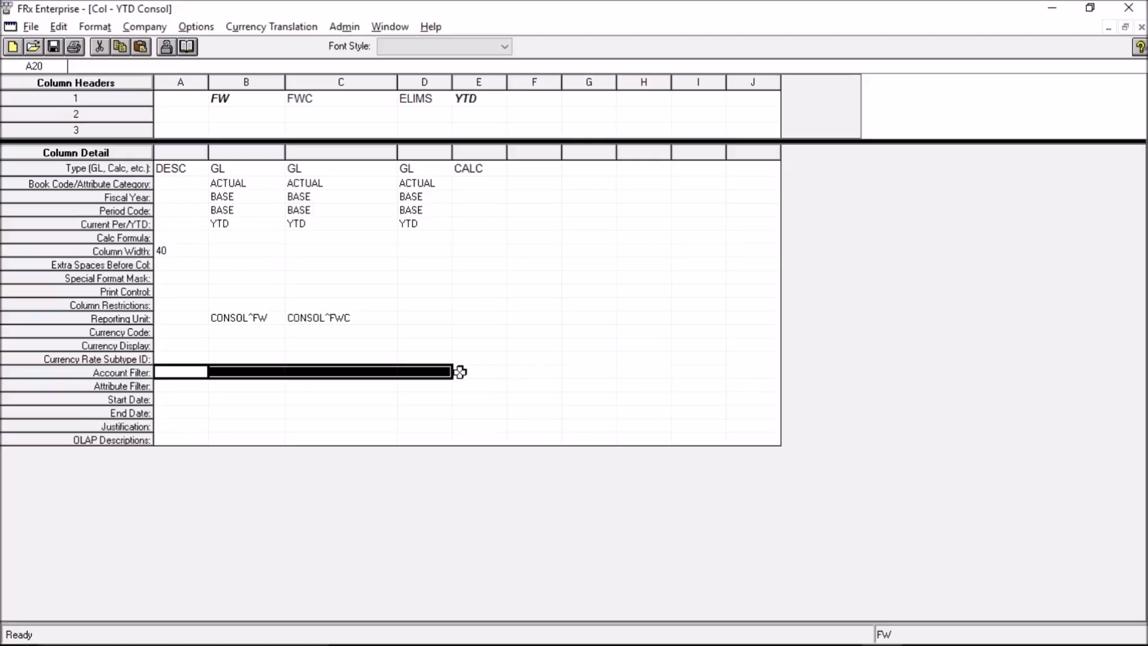
click(440, 372)
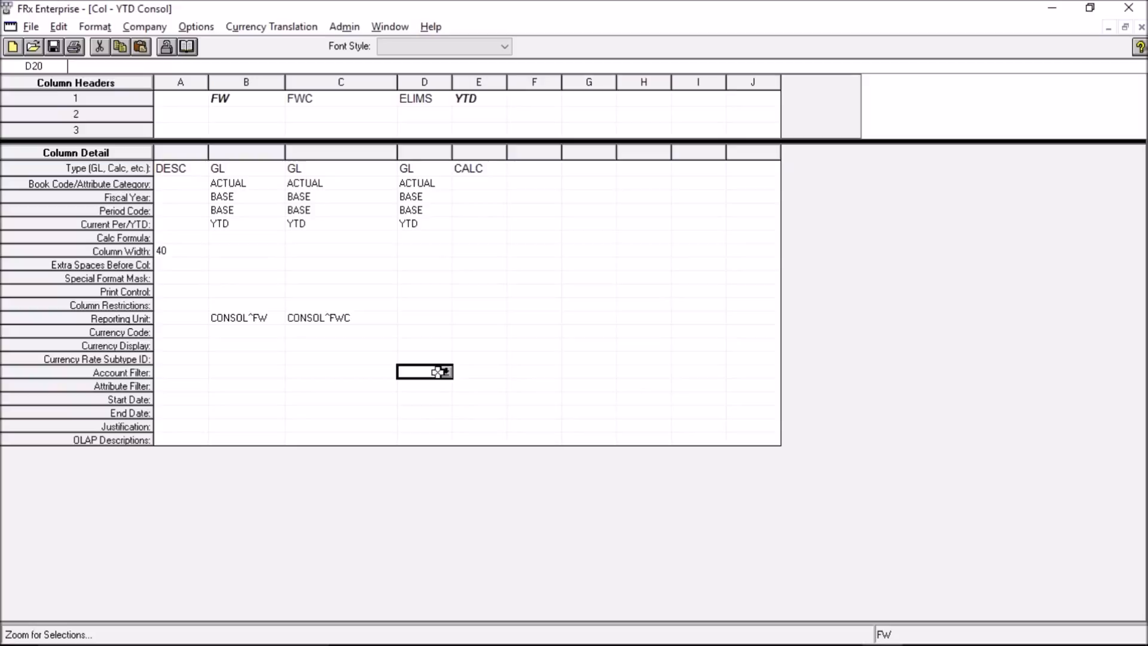
text(????)
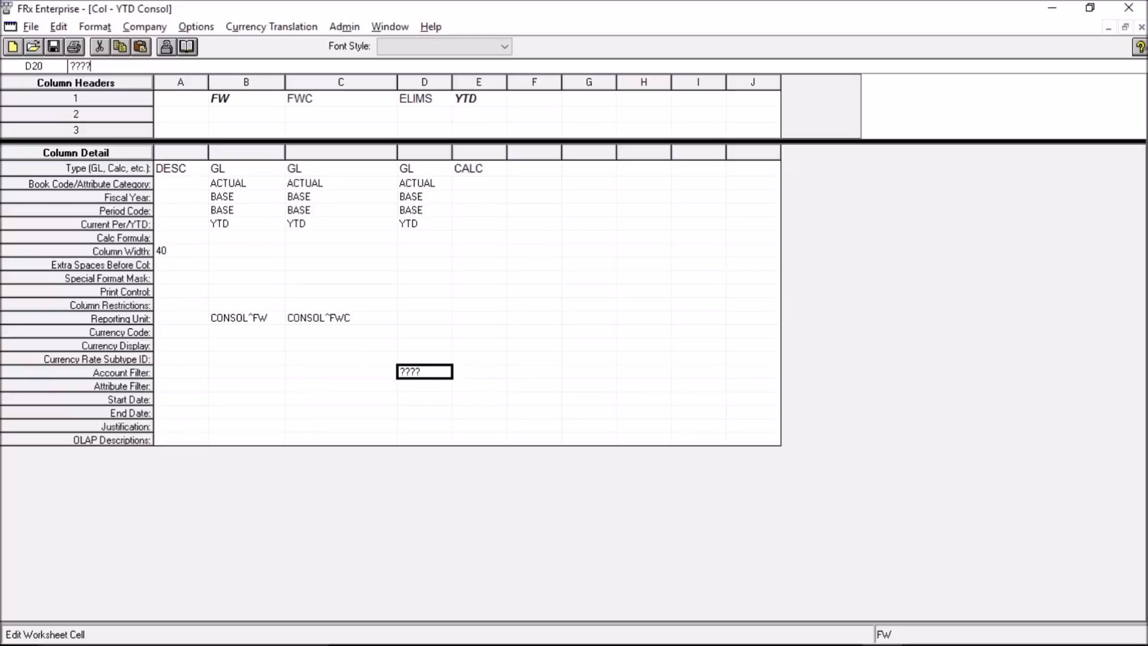
double_click(446, 372)
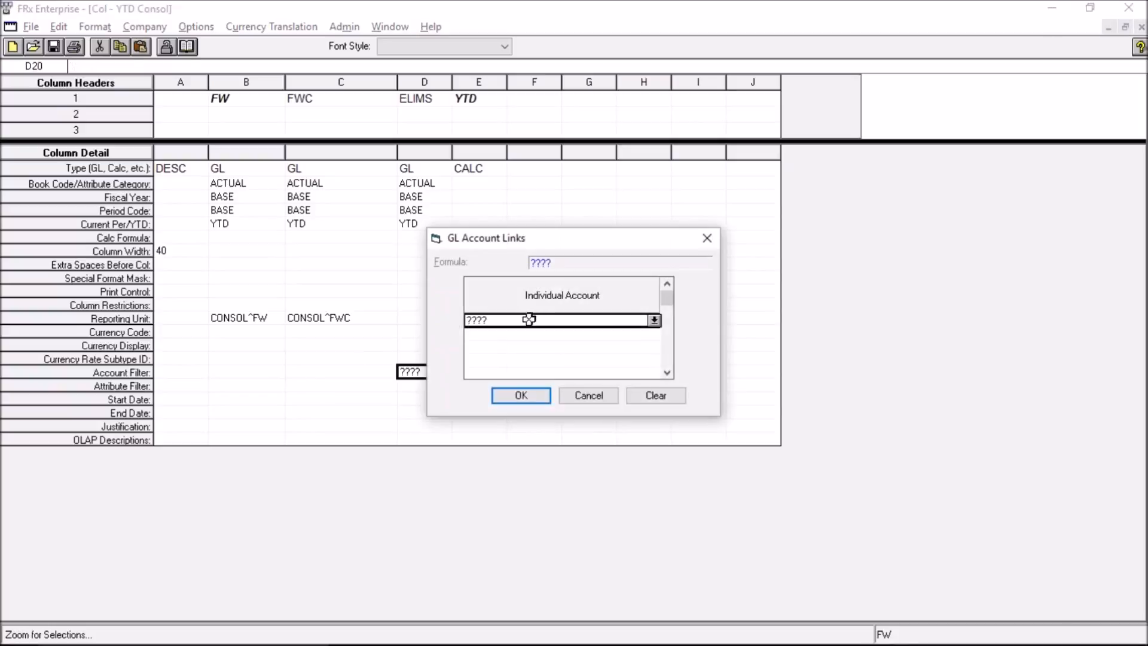
text(????-)
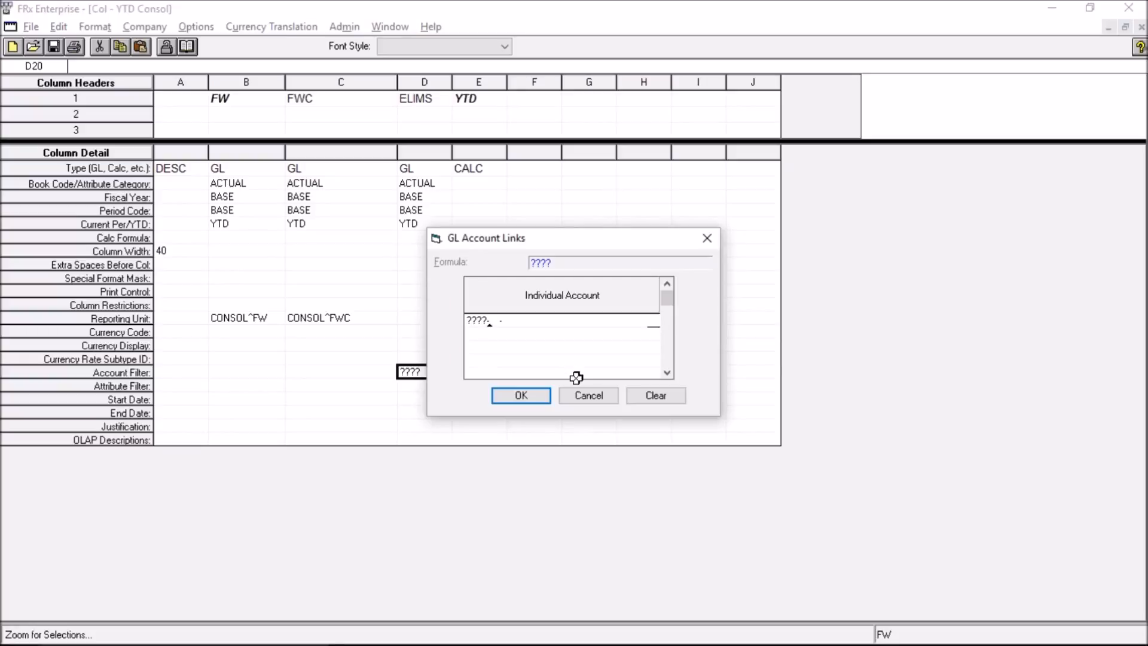
text(2000)
text(???)
key(Return)
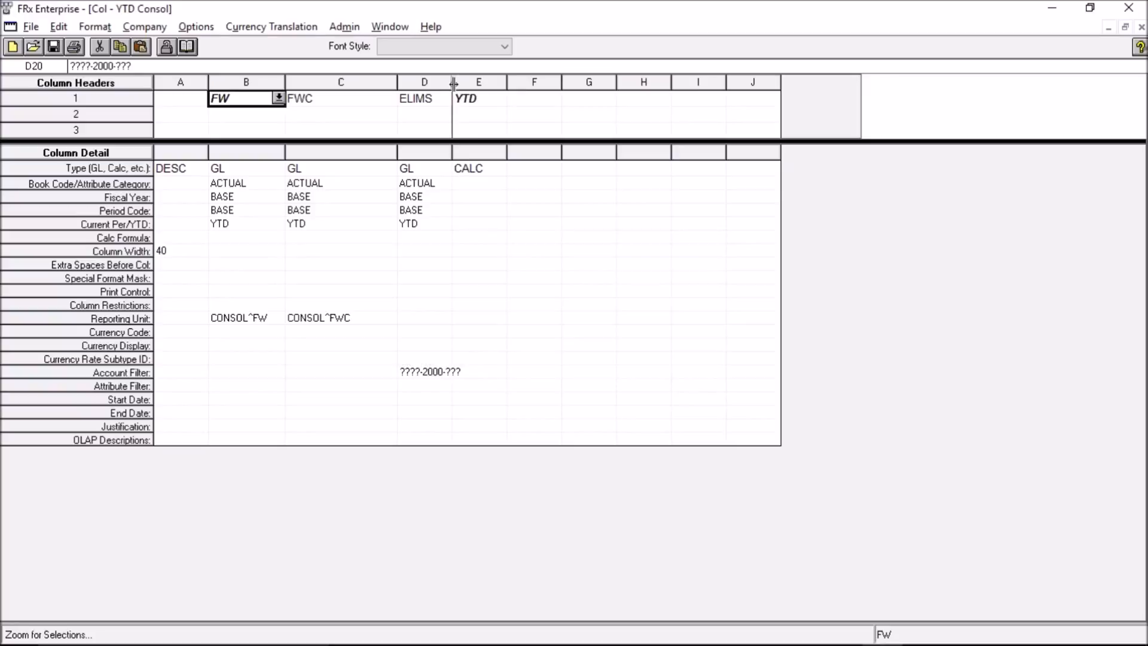
drag(452, 83, 506, 87)
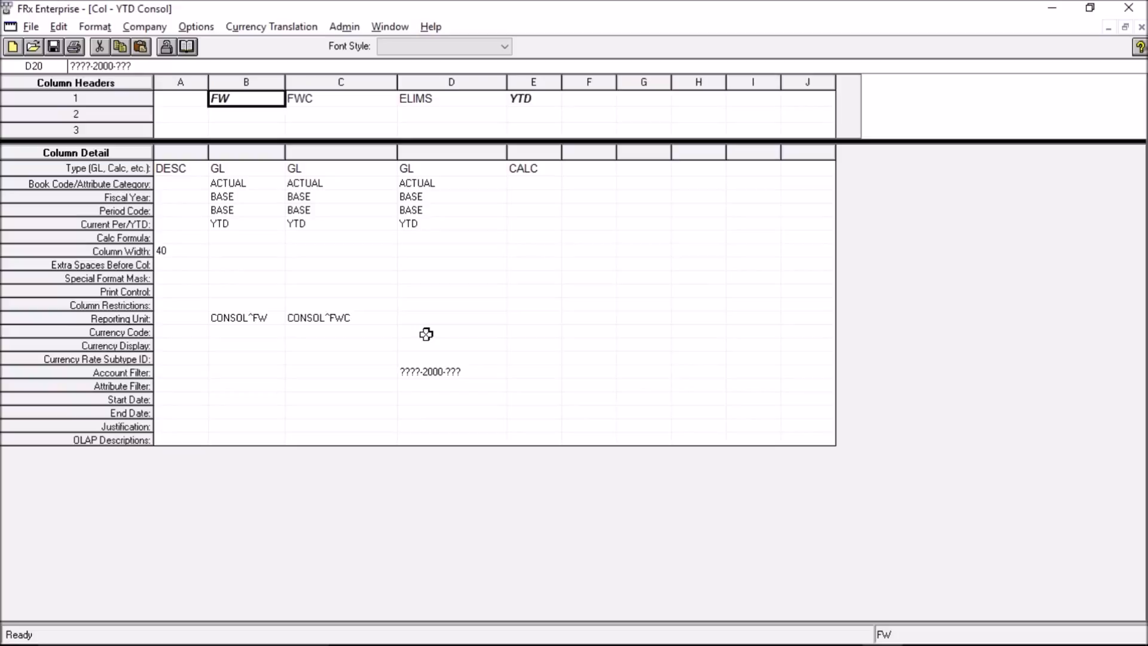
Step: Enter the calc formula B+C-D for the YTD column E and save the column layout
click(542, 168)
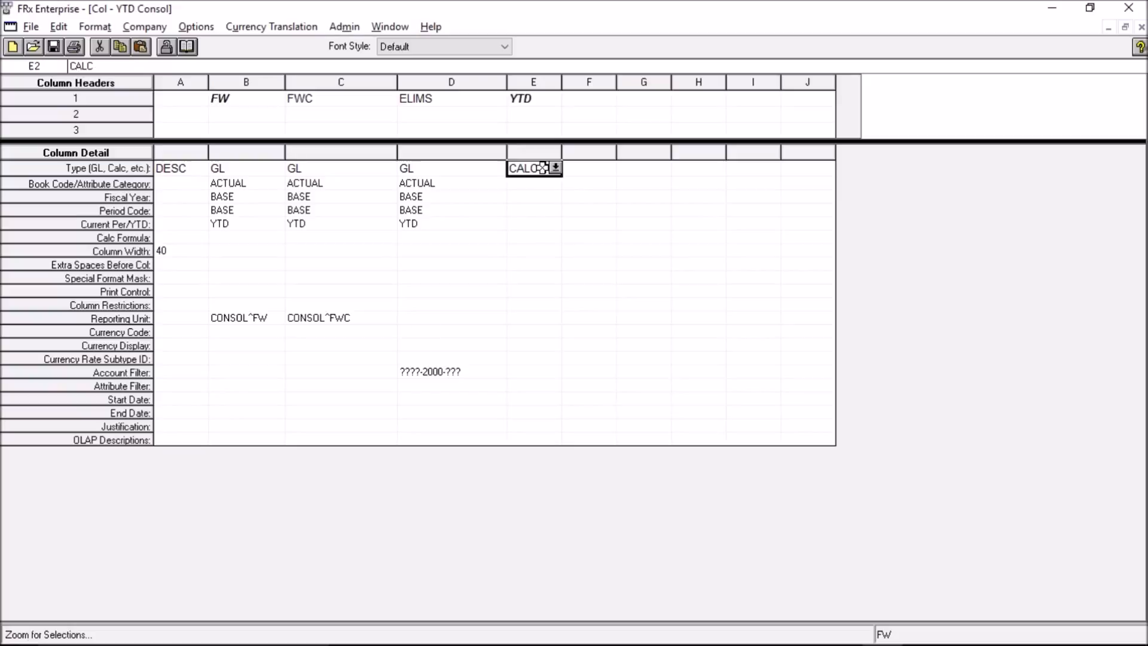
click(537, 237)
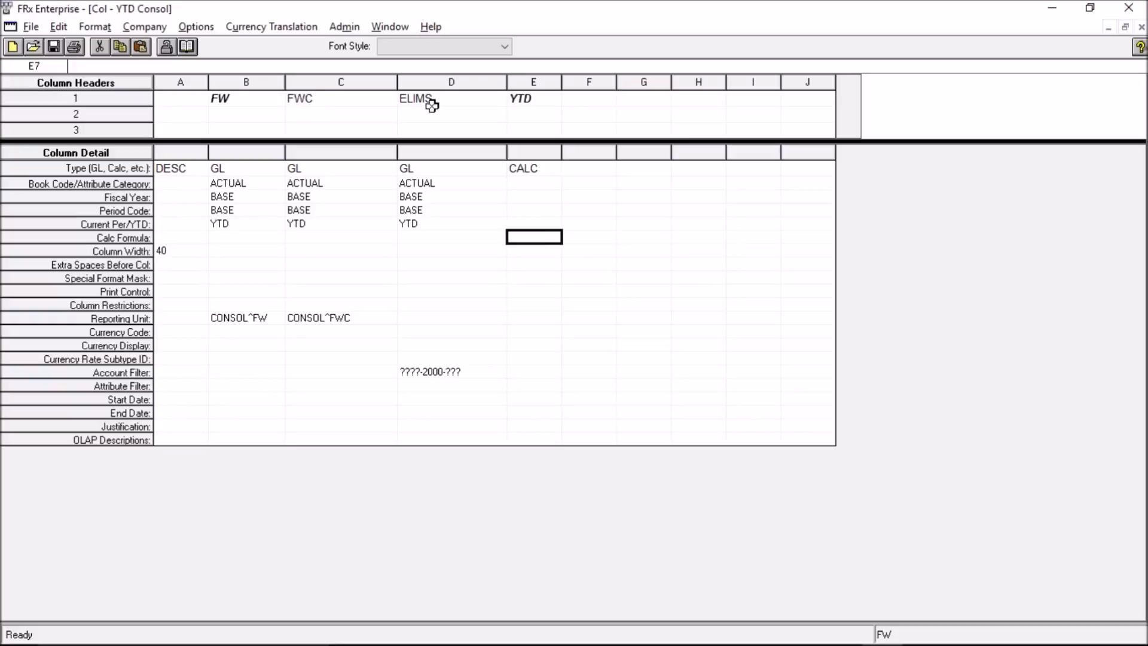
text(B+)
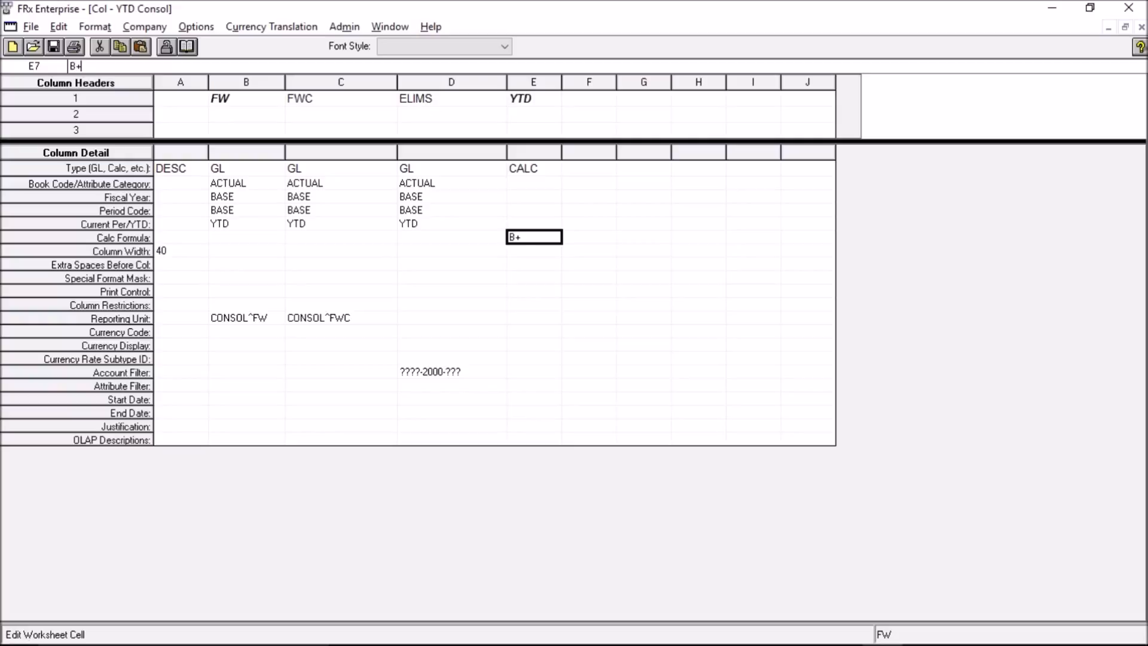
text(C-D)
key(Return)
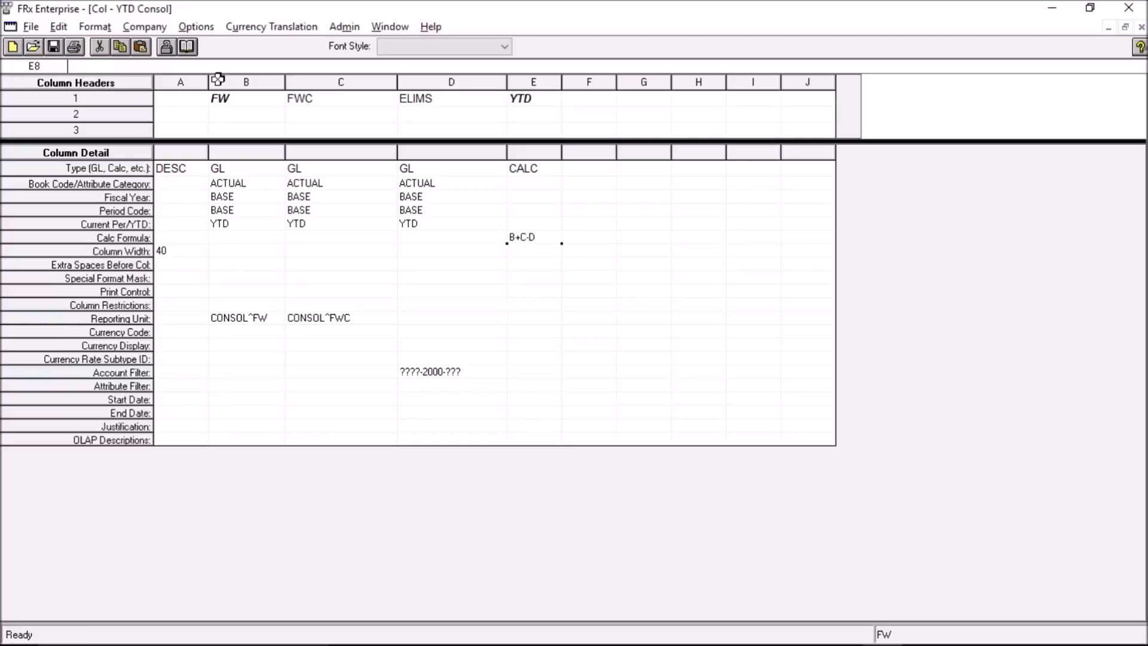
click(60, 51)
click(531, 318)
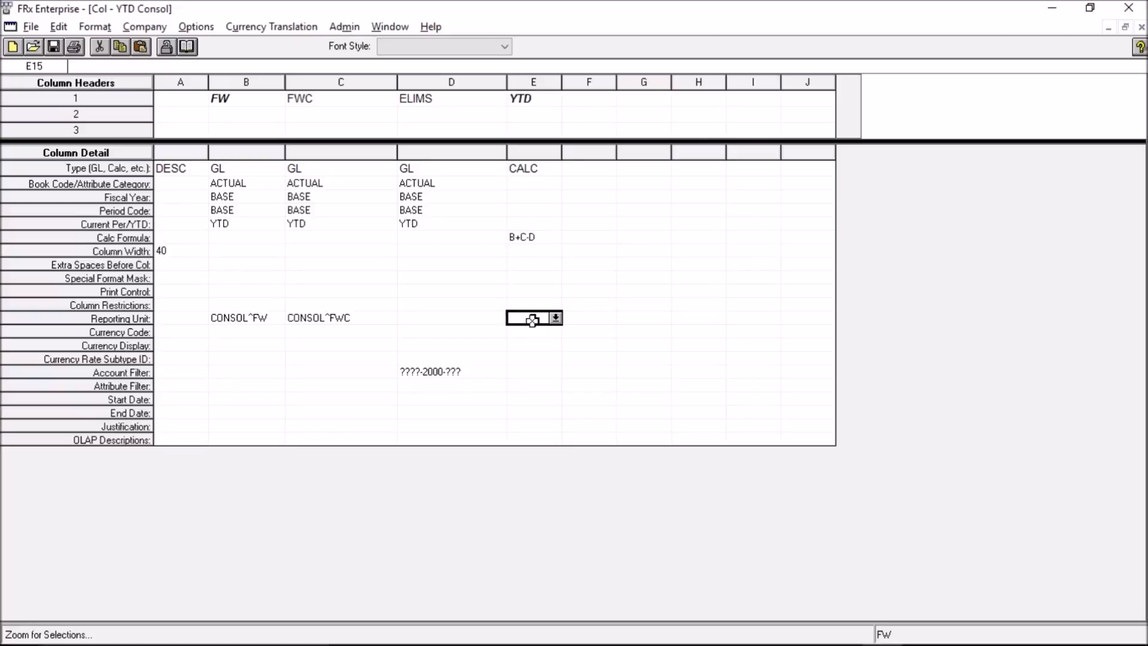
Step: Return to the catalog, save the DEMO_INCSTMT record, and generate its report, opening the Consolidated income statement
click(194, 52)
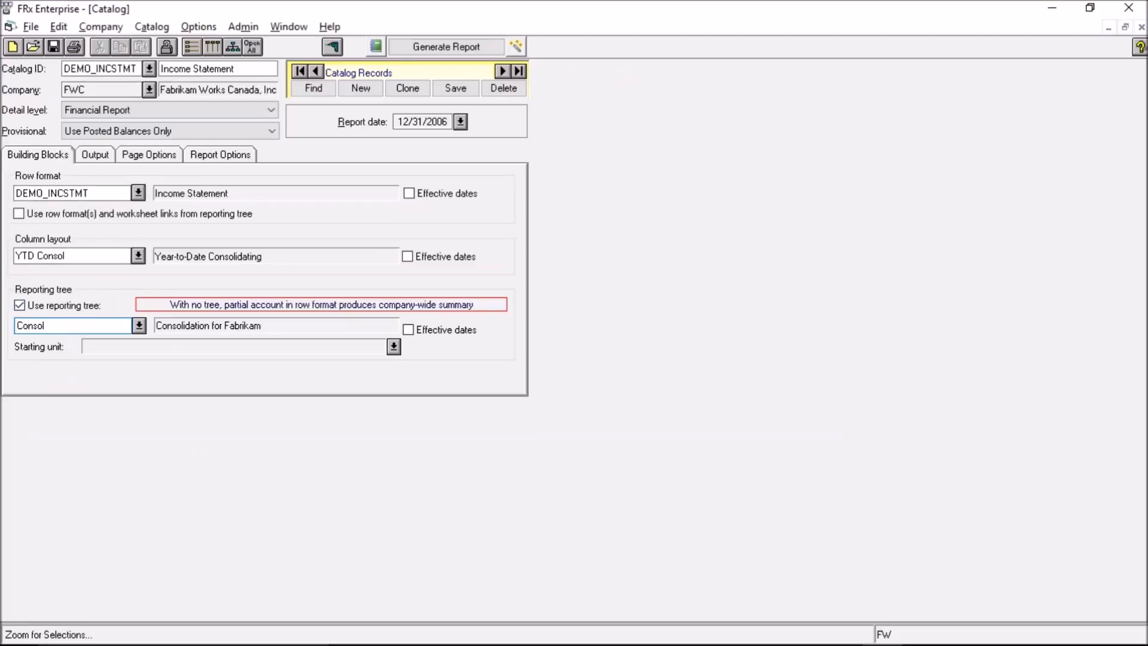
click(453, 90)
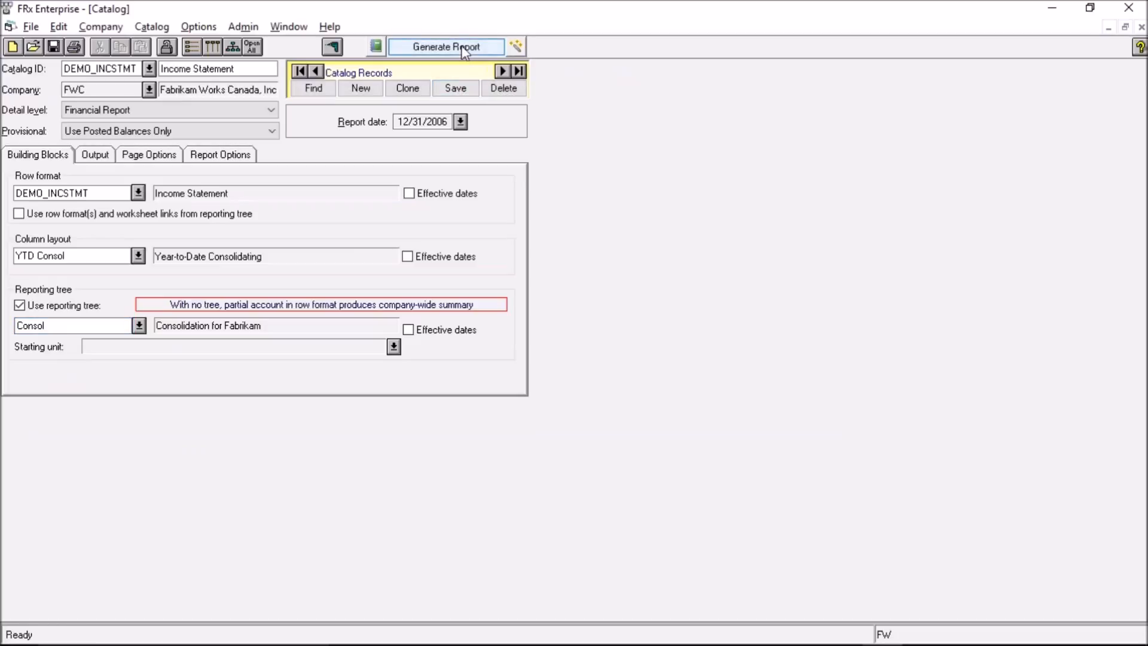
click(464, 48)
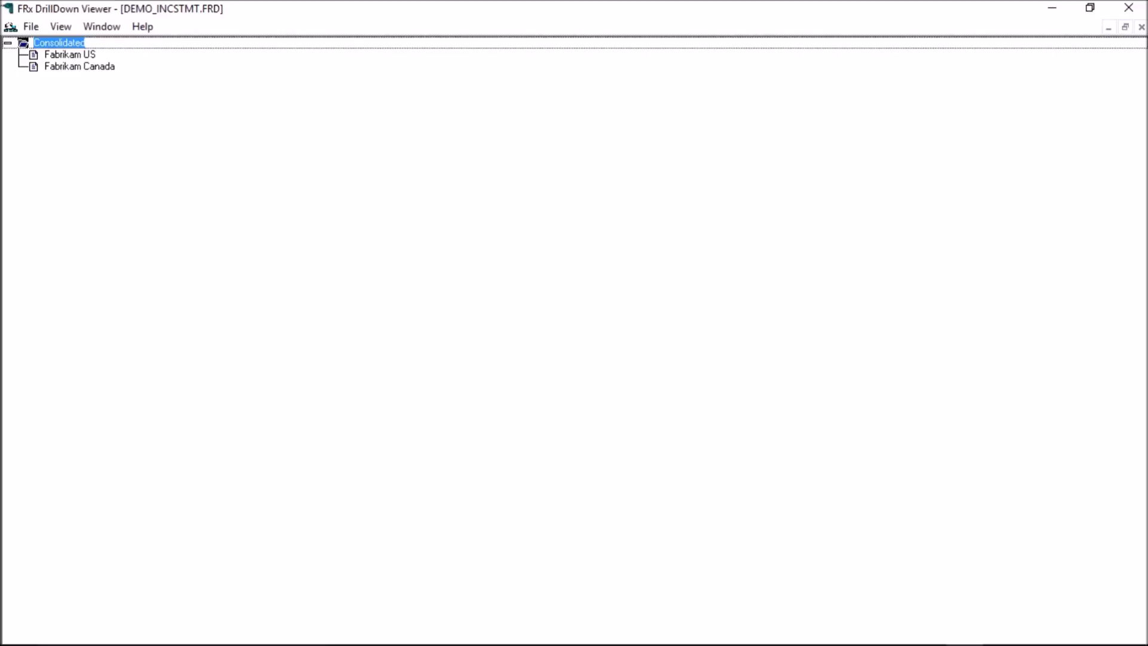
double_click(60, 43)
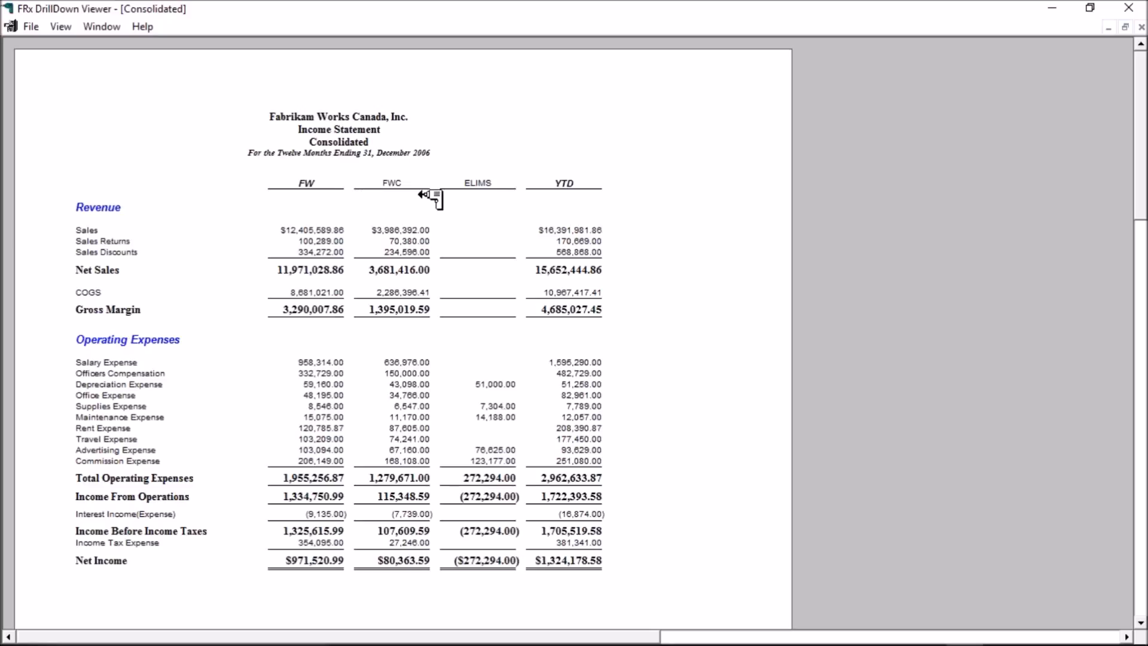
Step: Close the report, open the YTD Consol column layout, and set the print control of FW column B to NP
click(1129, 10)
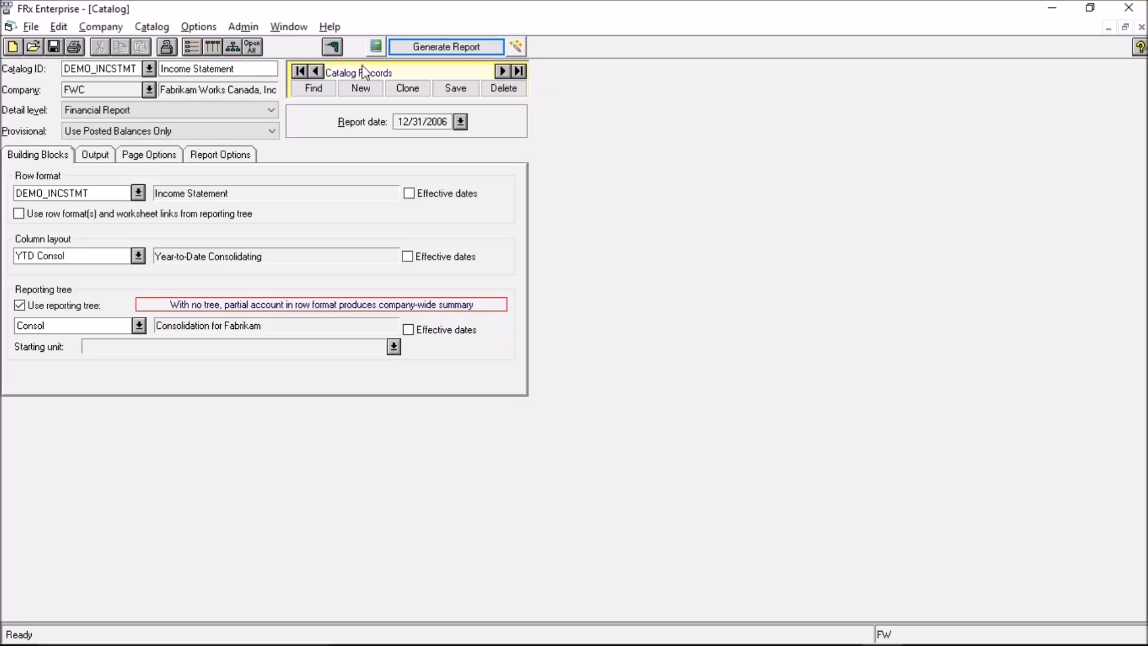
click(214, 48)
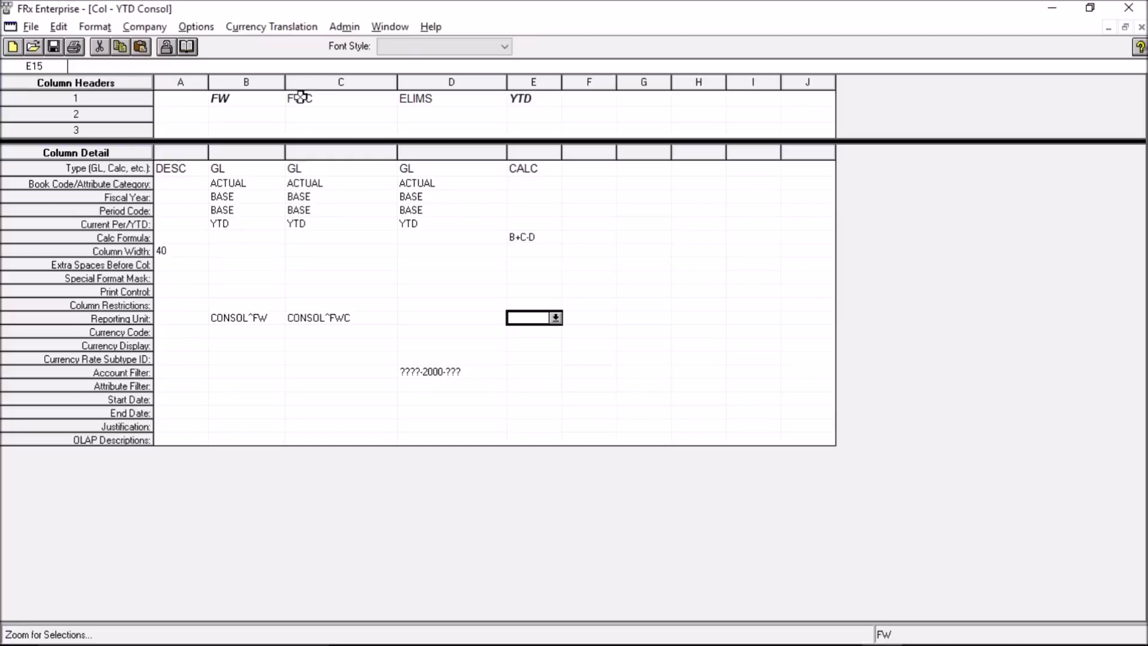
click(238, 291)
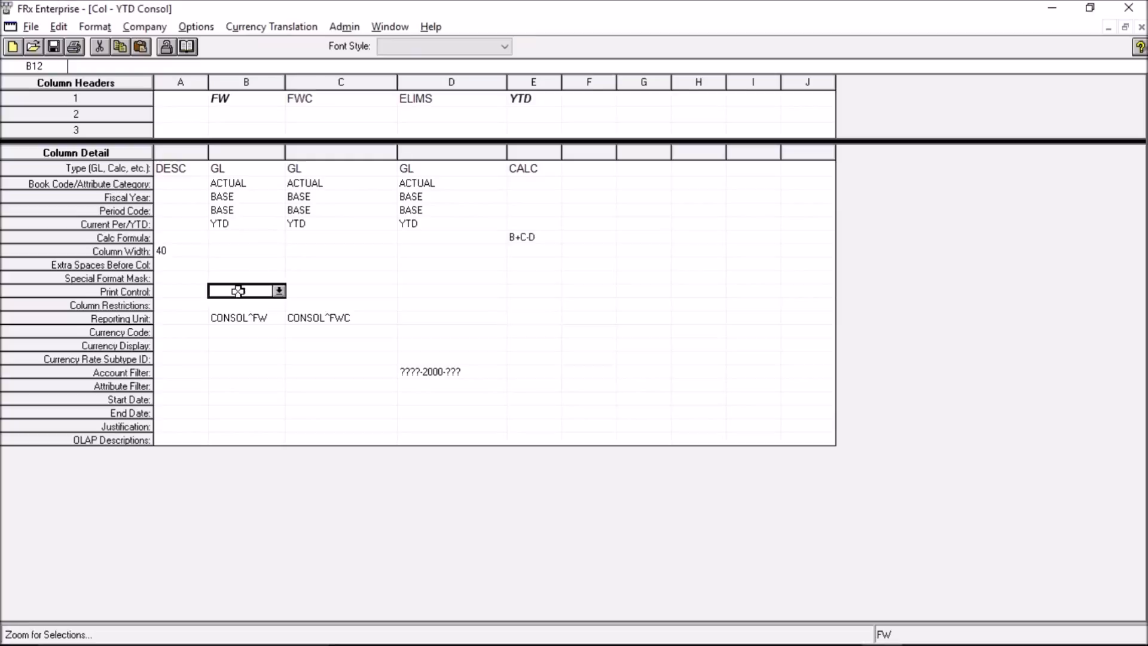
click(279, 292)
click(422, 269)
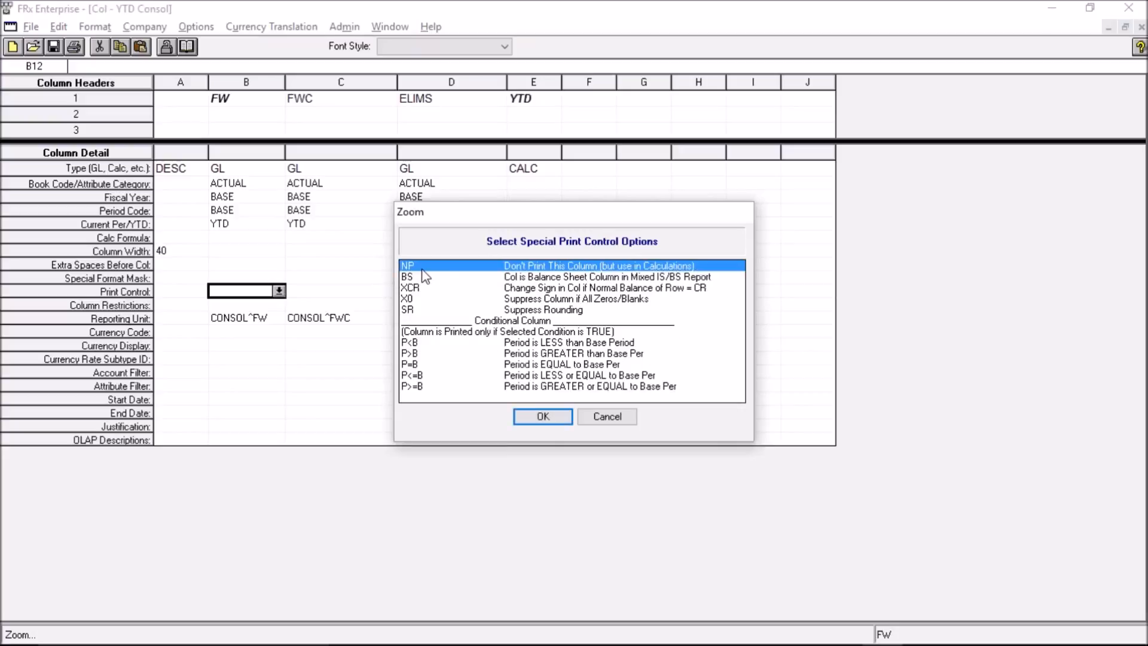
click(540, 415)
Step: Set the print control to NP for both the FWC column C and the ELIMS column D
click(344, 289)
click(389, 291)
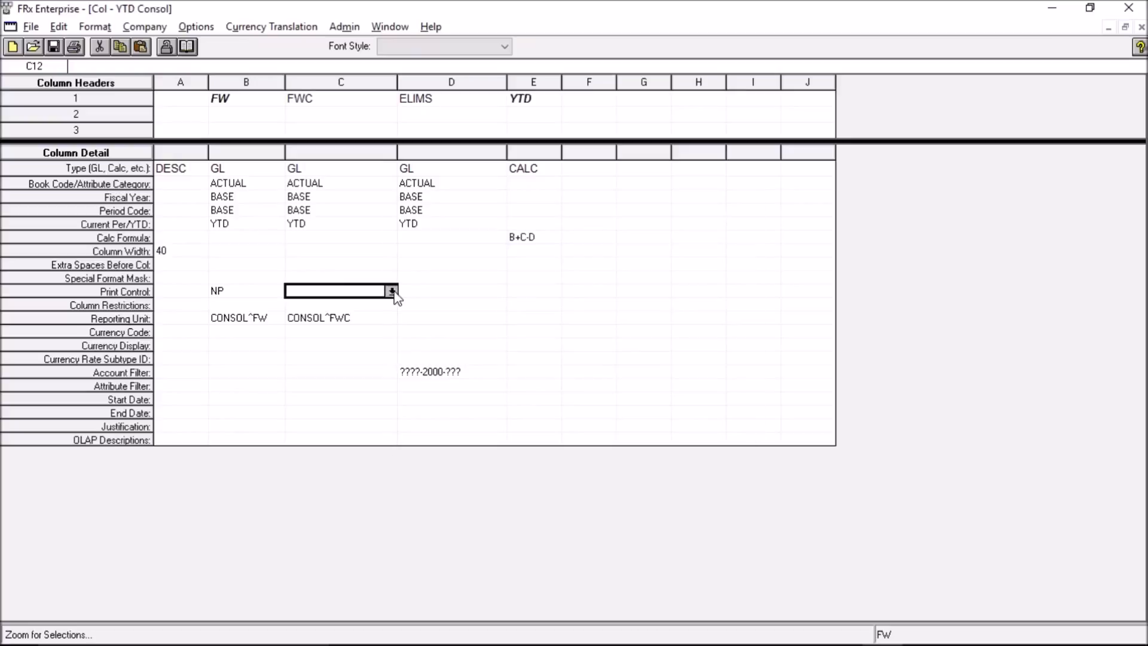
click(428, 268)
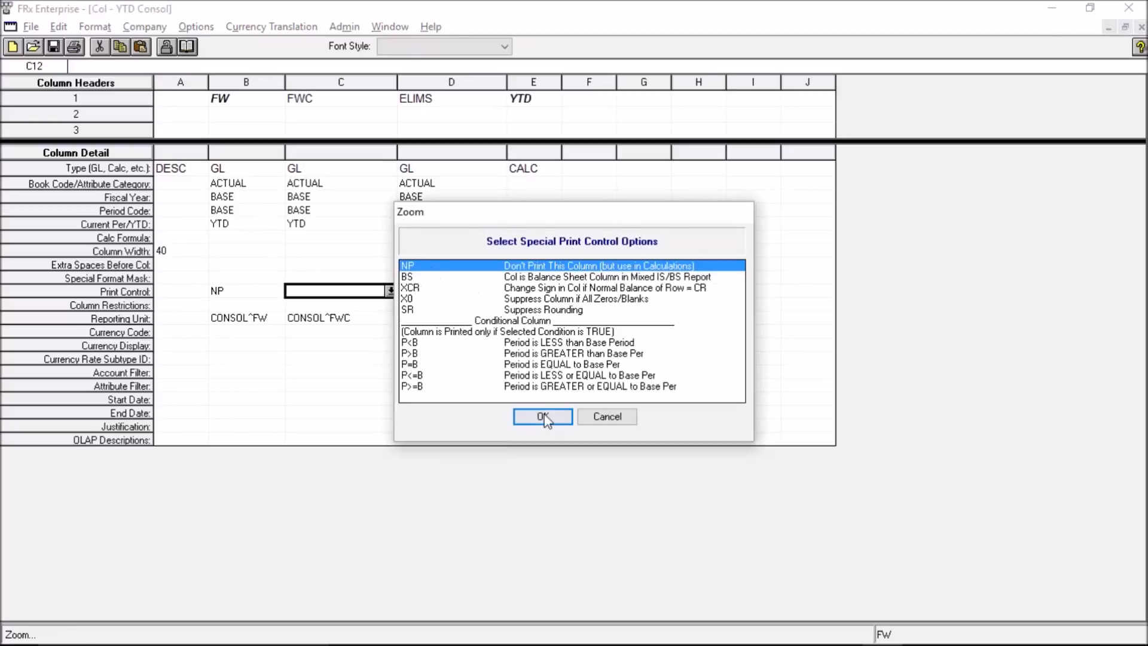
click(543, 416)
click(428, 291)
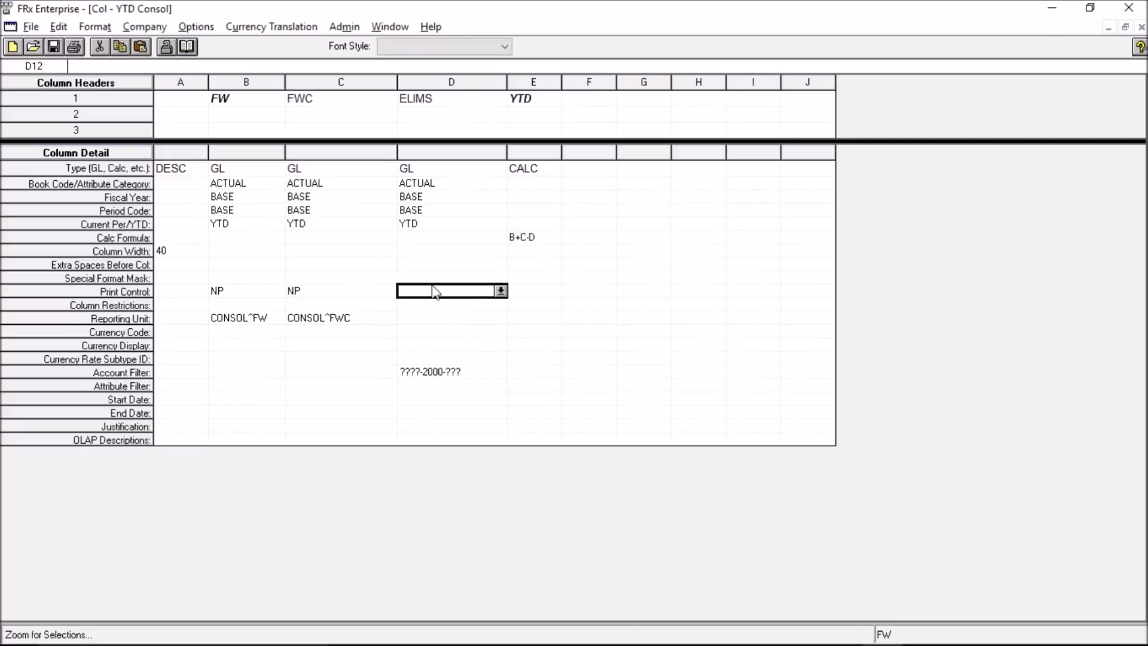
click(501, 291)
click(441, 269)
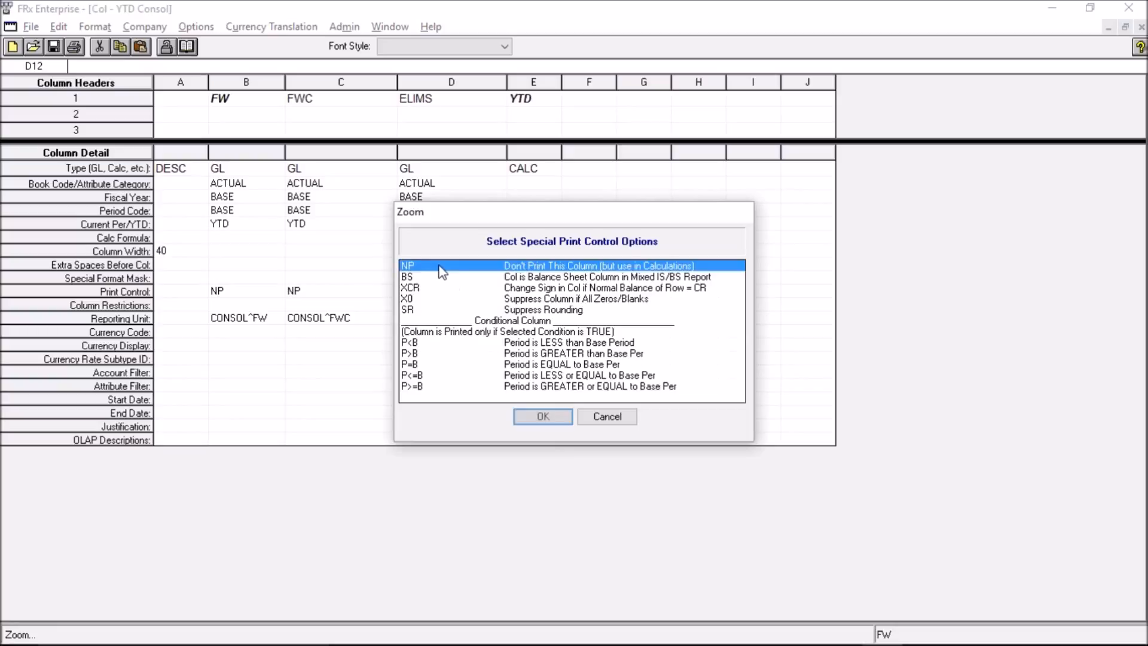
click(541, 417)
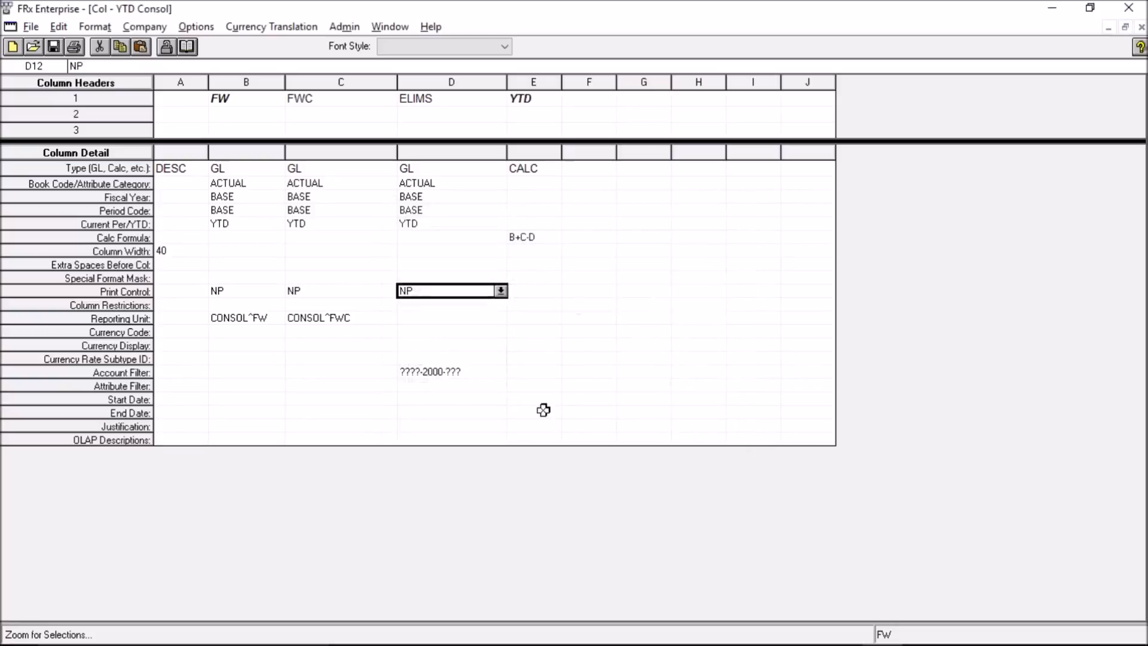
Step: Save the column layout, then generate the DEMO_INCSTMT report from the catalog
click(528, 239)
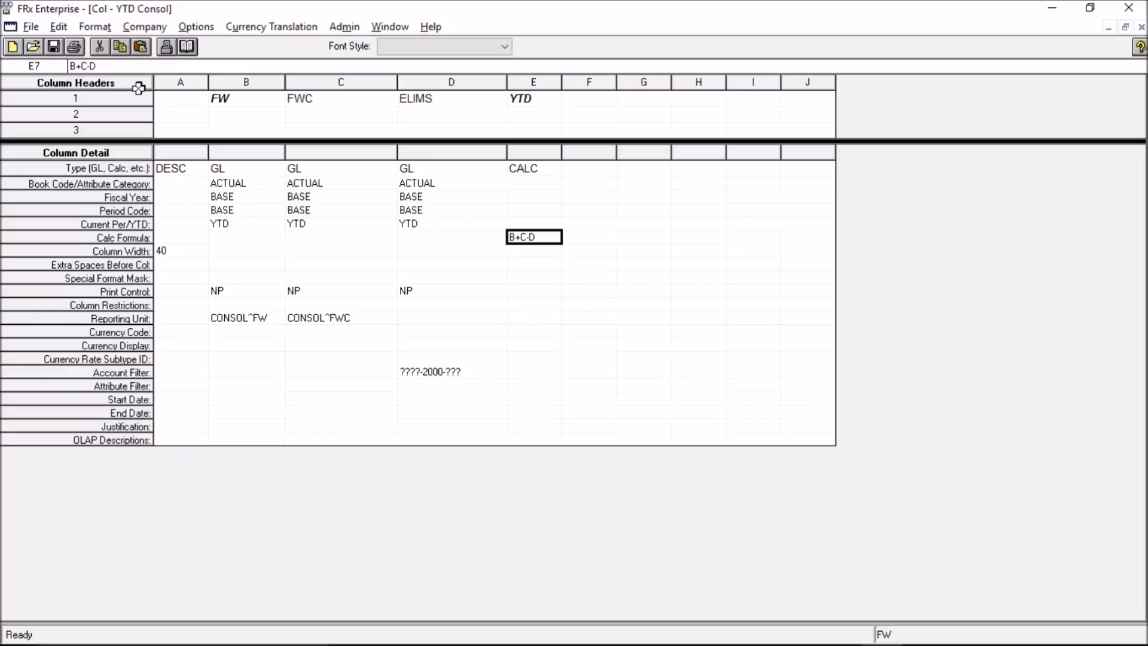
click(53, 48)
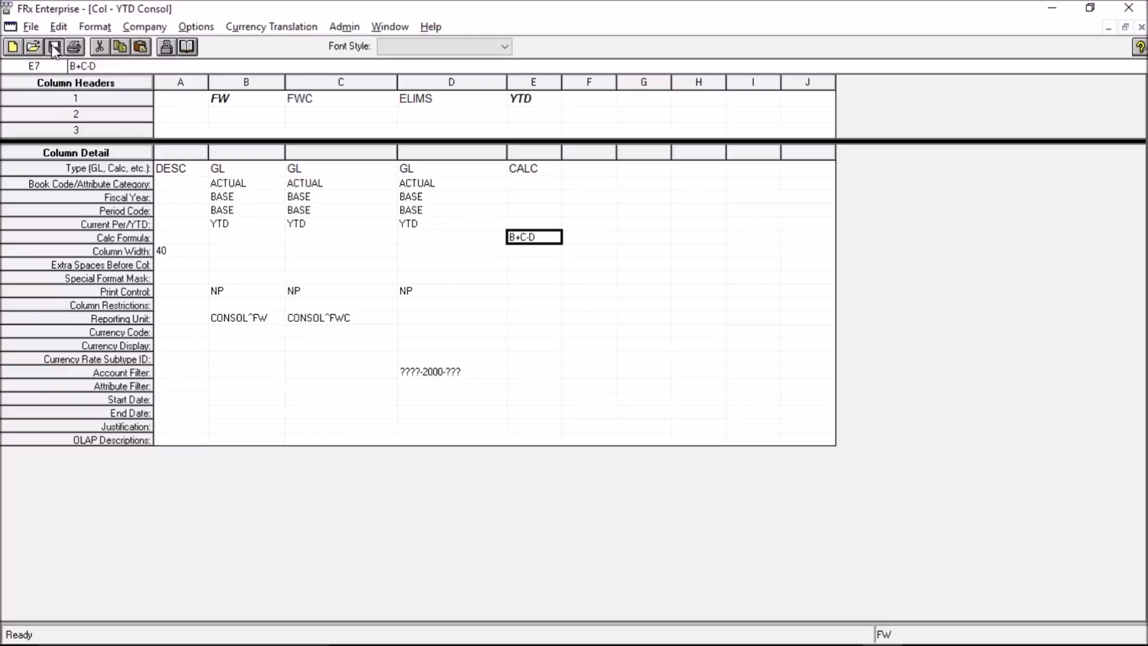
click(187, 47)
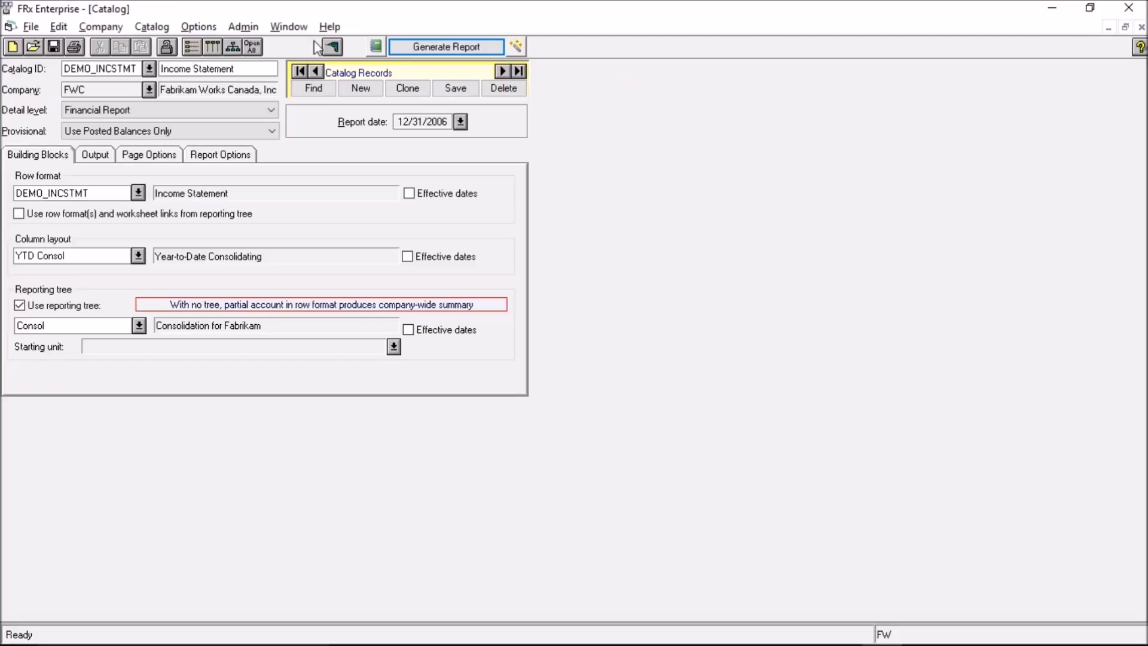
click(459, 48)
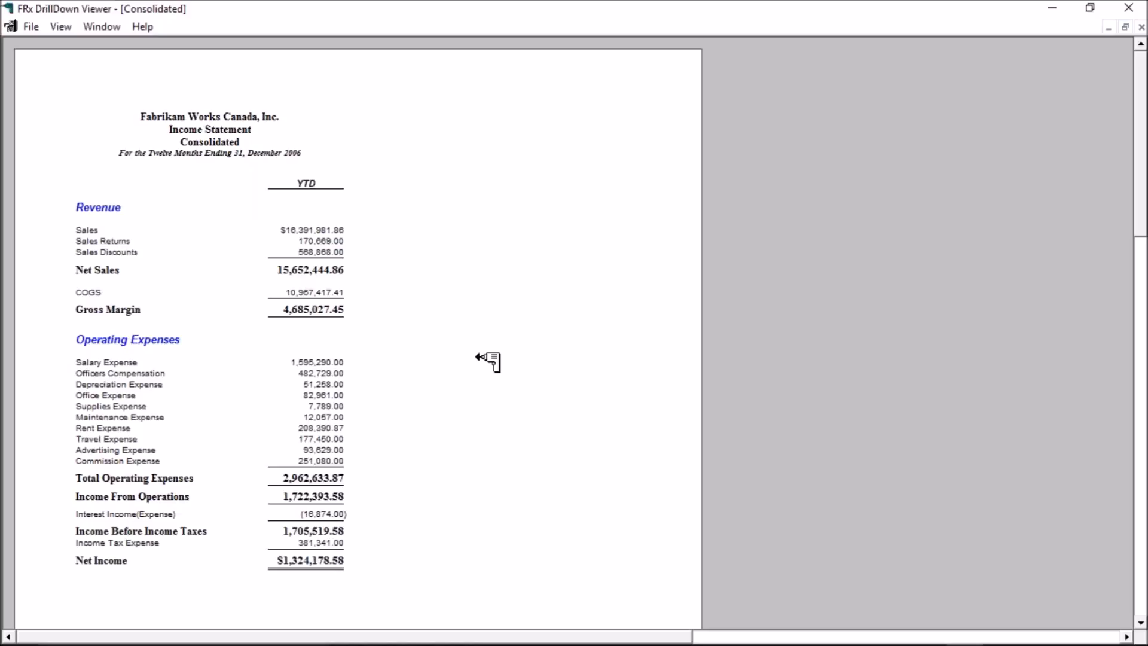
Step: Close the report and review the YTD Consol column layout's reporting units, account filter, print controls and calc formula
click(1129, 11)
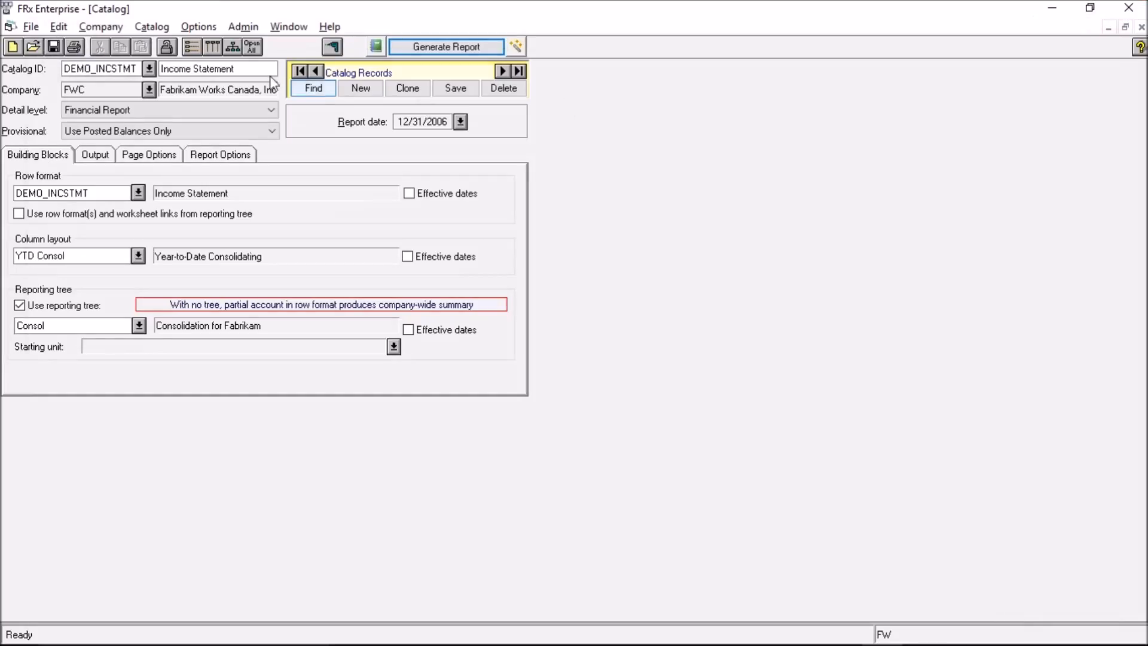
click(213, 48)
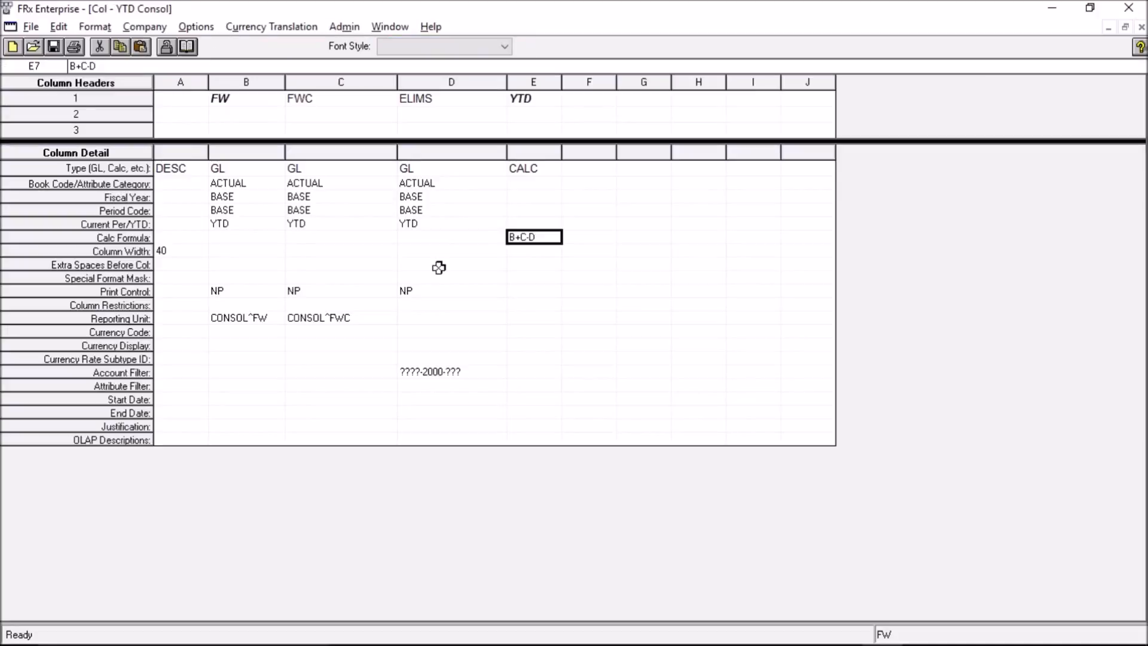
click(233, 97)
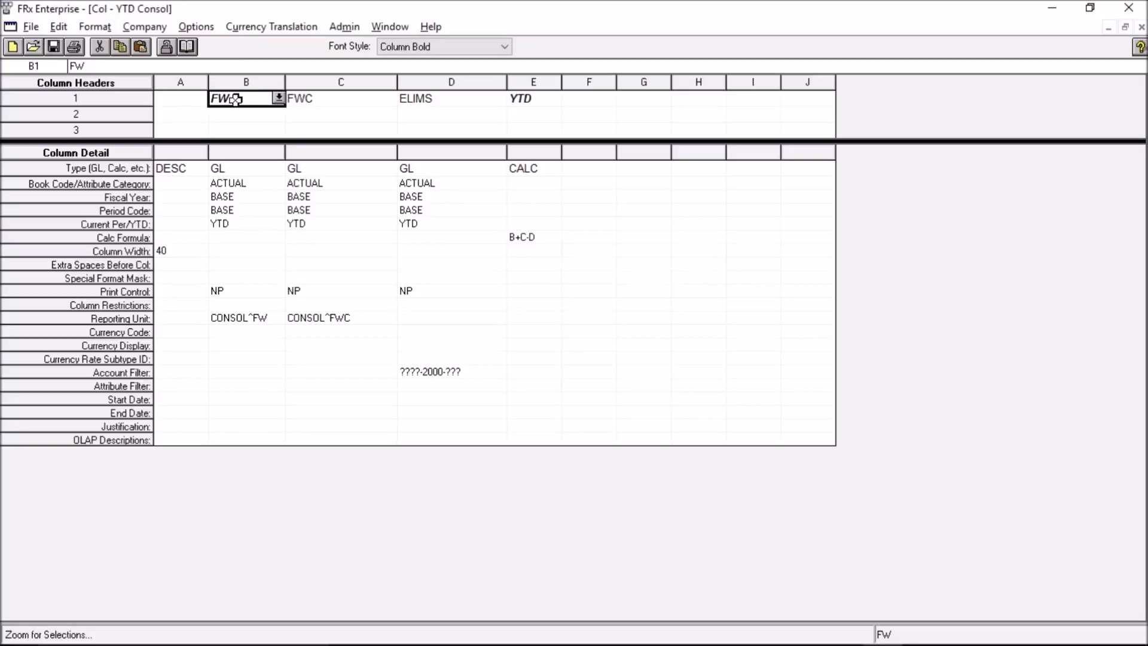
click(240, 318)
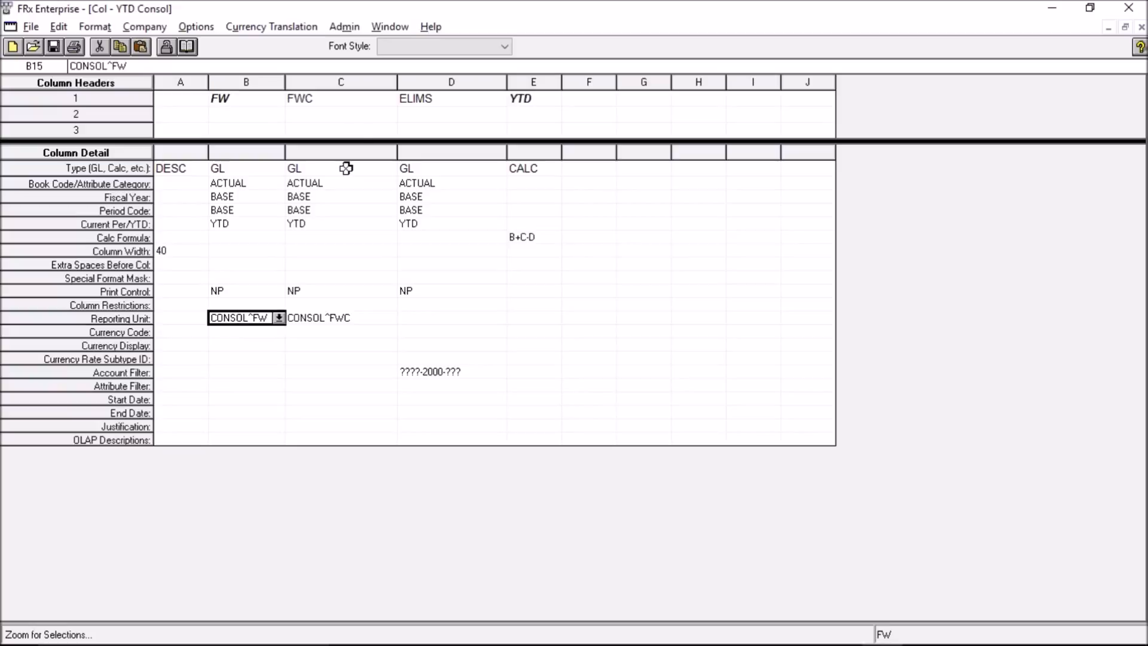
click(341, 99)
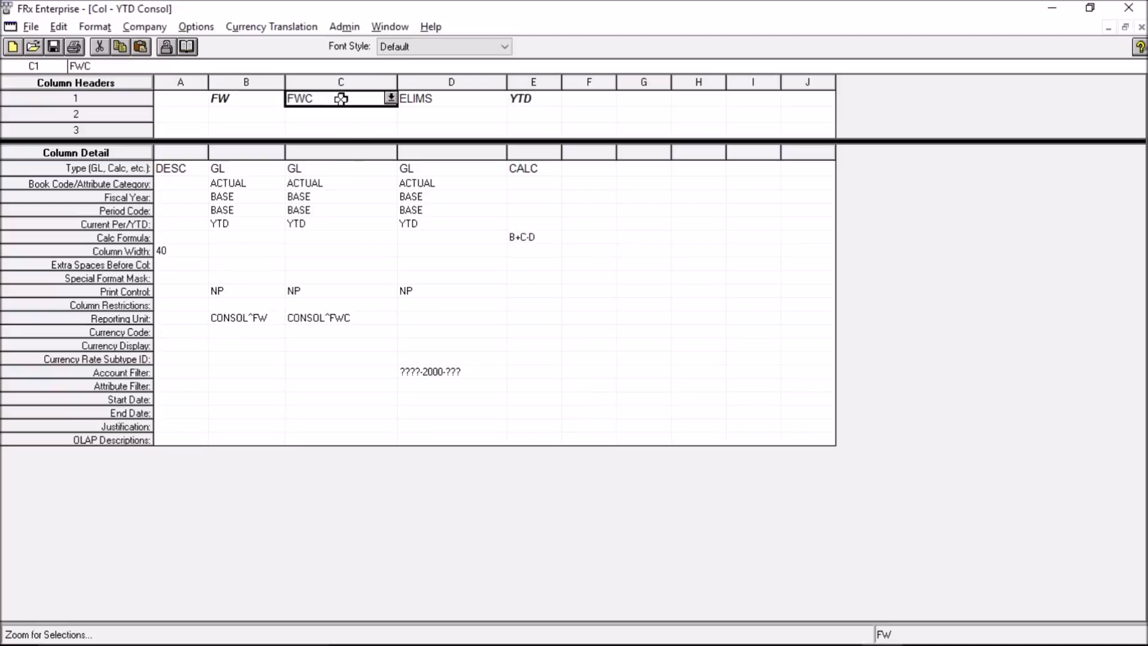
click(341, 316)
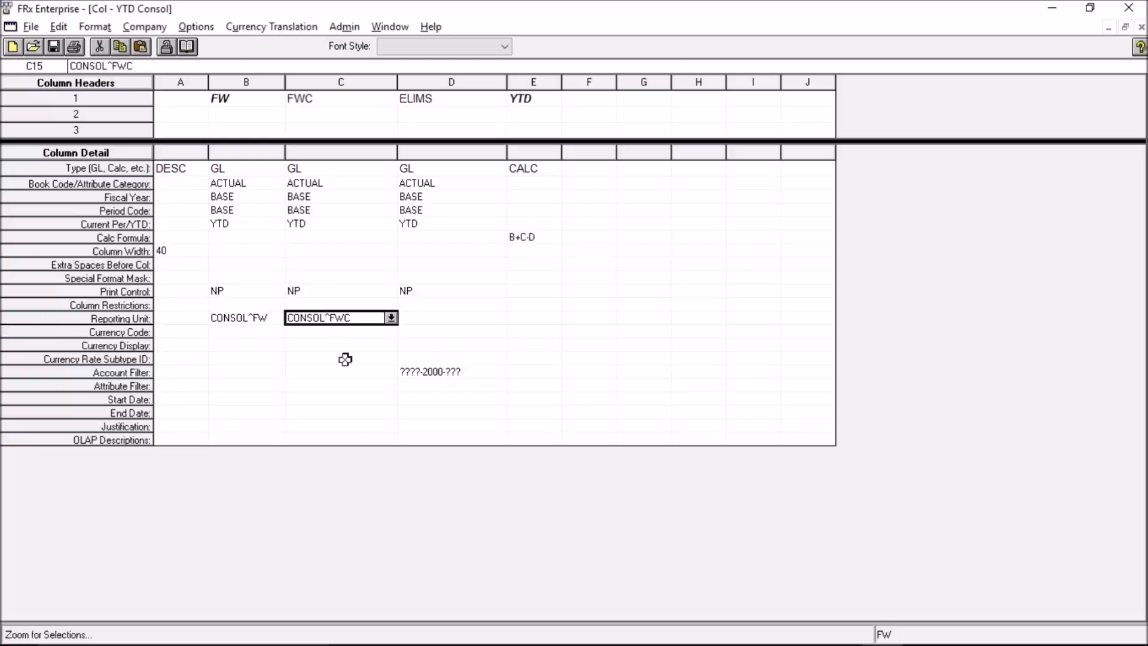
click(450, 98)
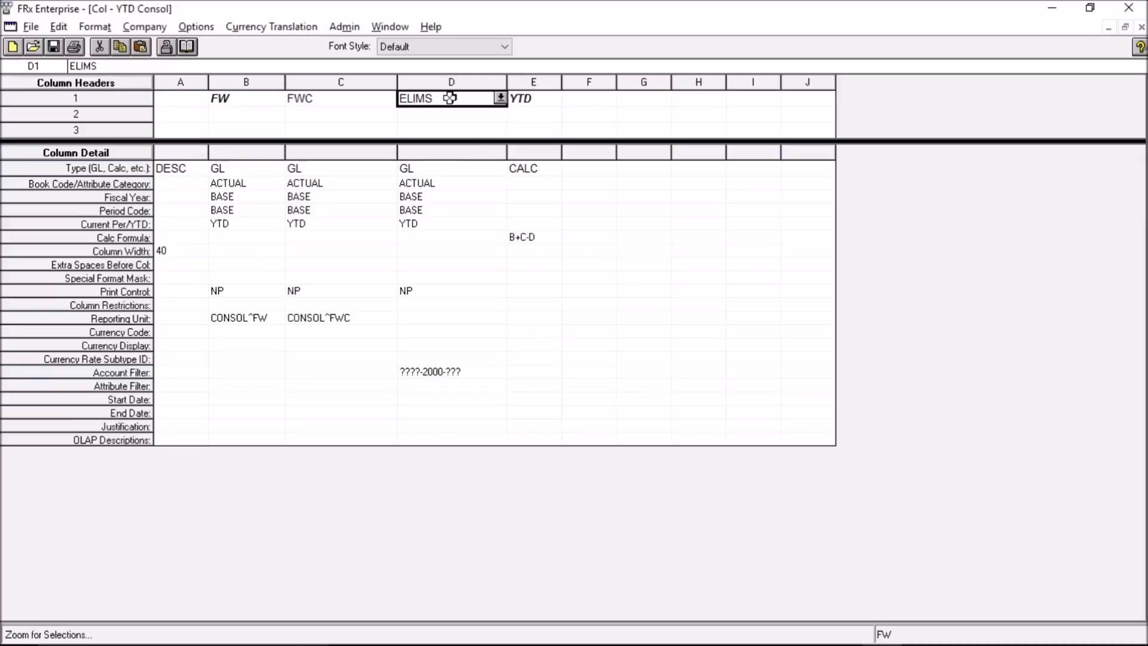
click(441, 371)
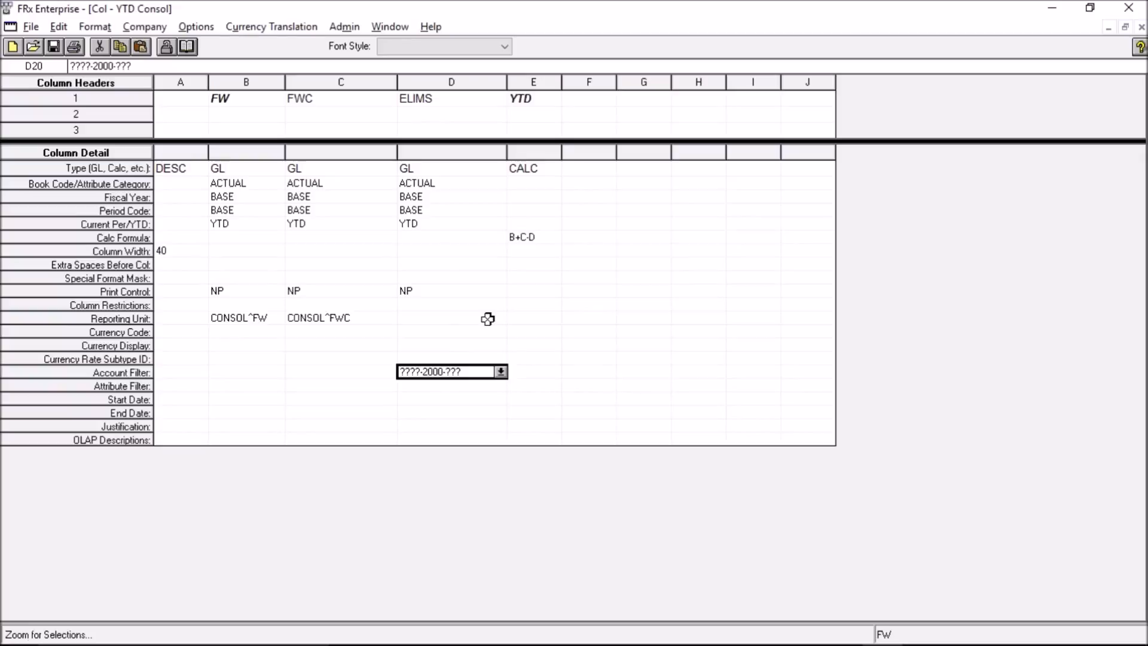
drag(275, 290, 411, 293)
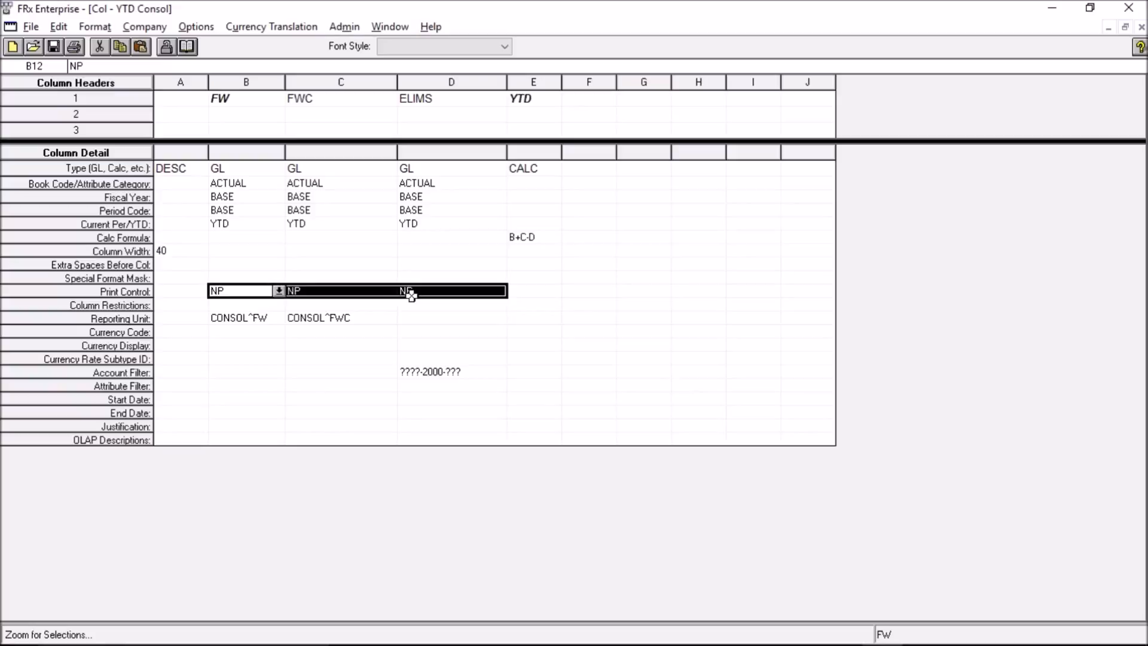
click(553, 83)
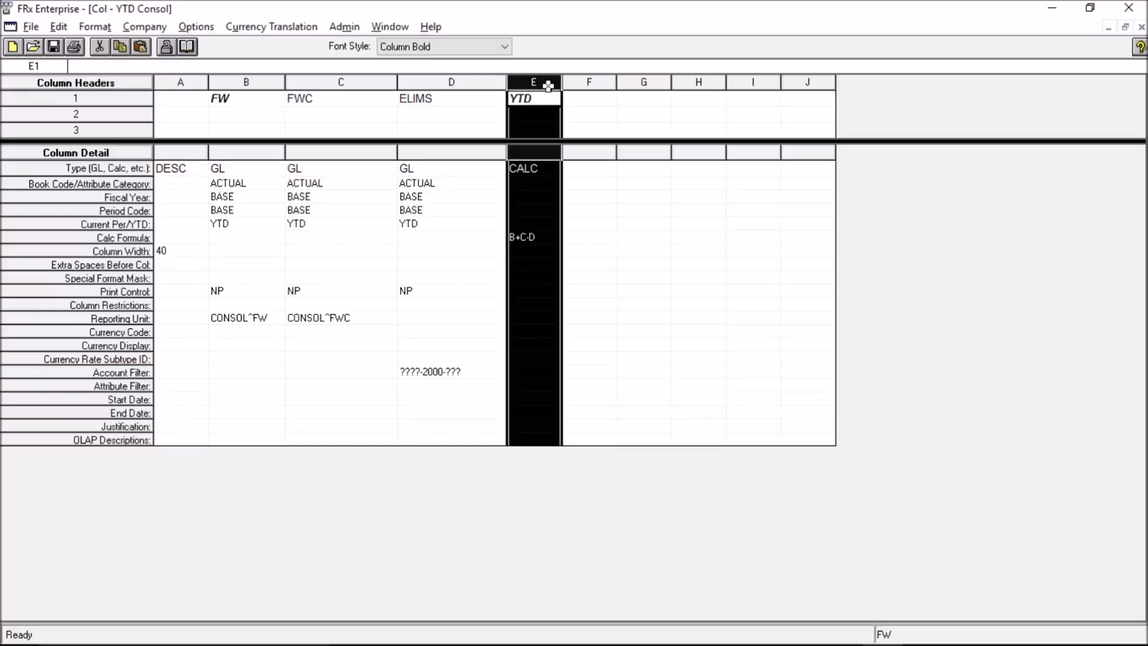
click(545, 237)
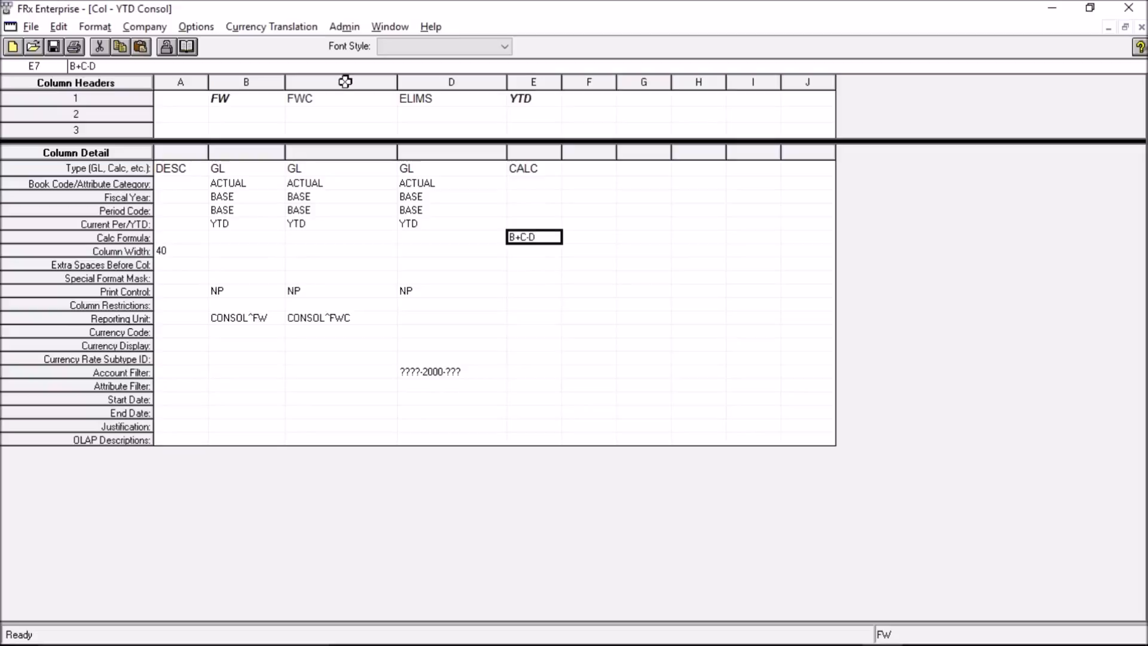
Step: Open the Consol reporting tree from the catalog and examine the company codes and account masks of its units
click(187, 46)
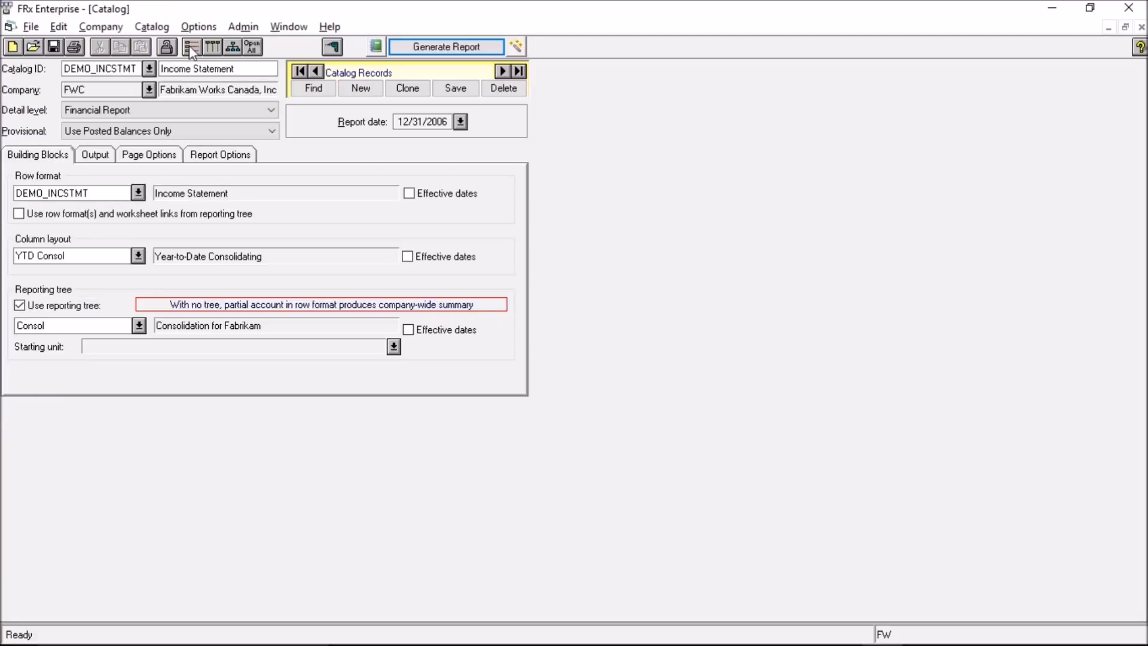
click(233, 48)
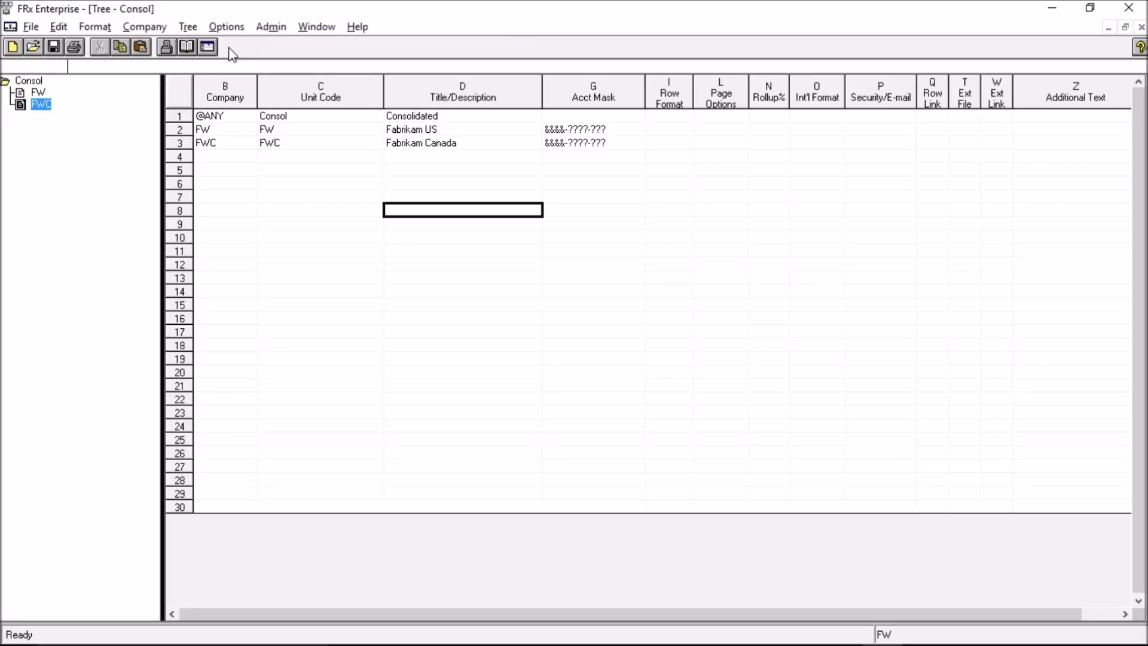
click(185, 116)
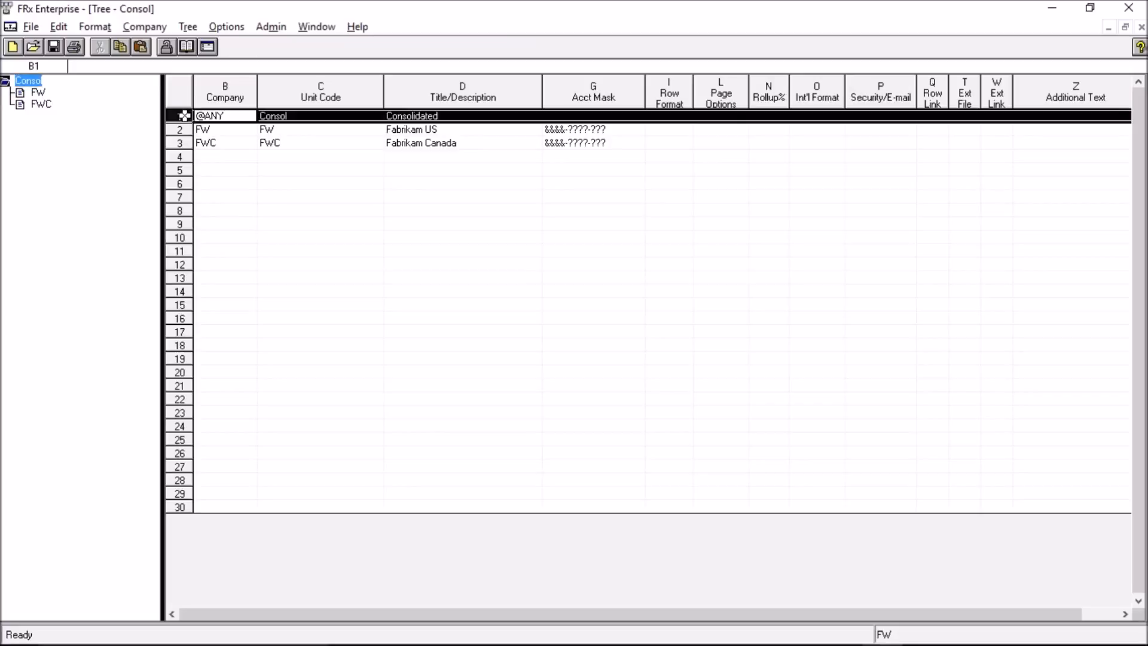
click(230, 116)
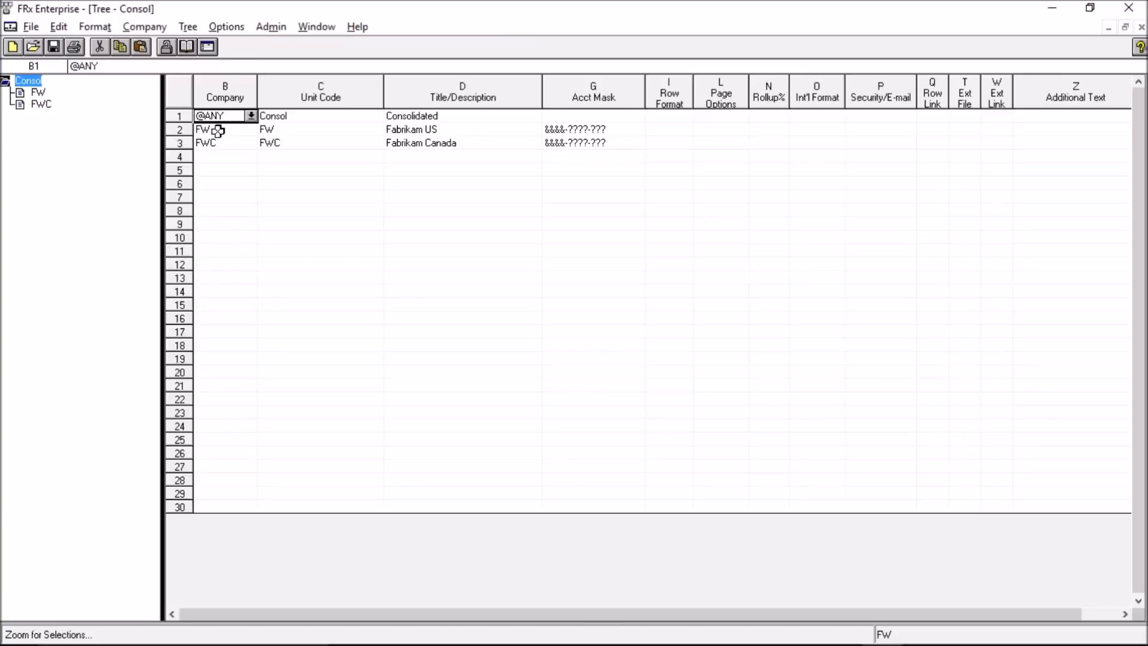
click(219, 130)
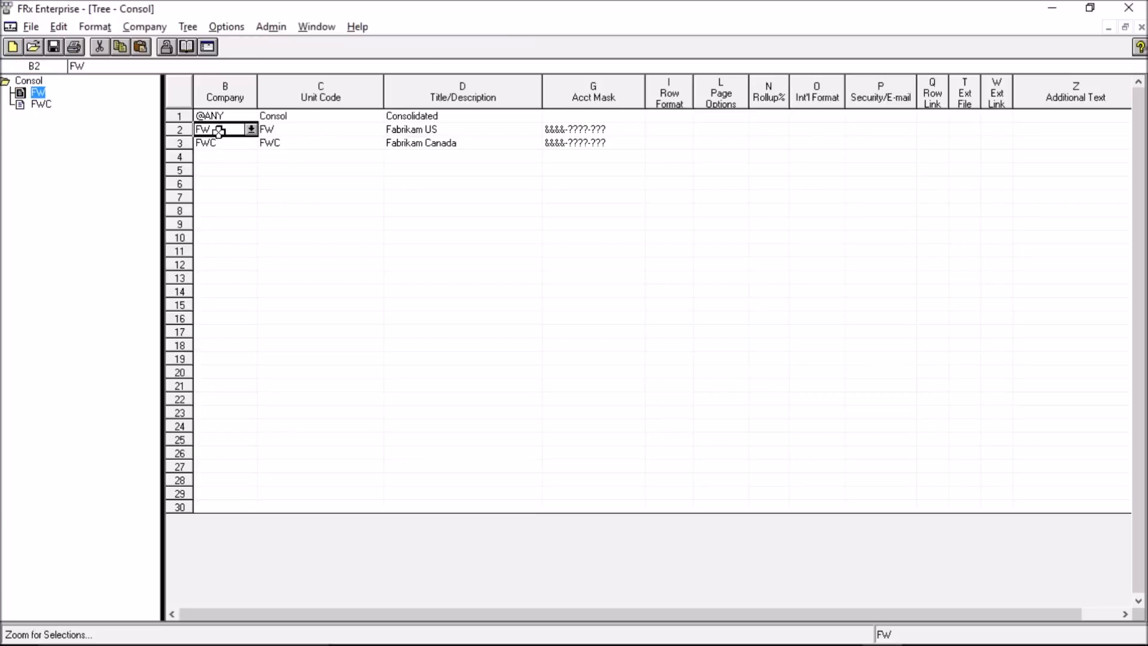
click(223, 143)
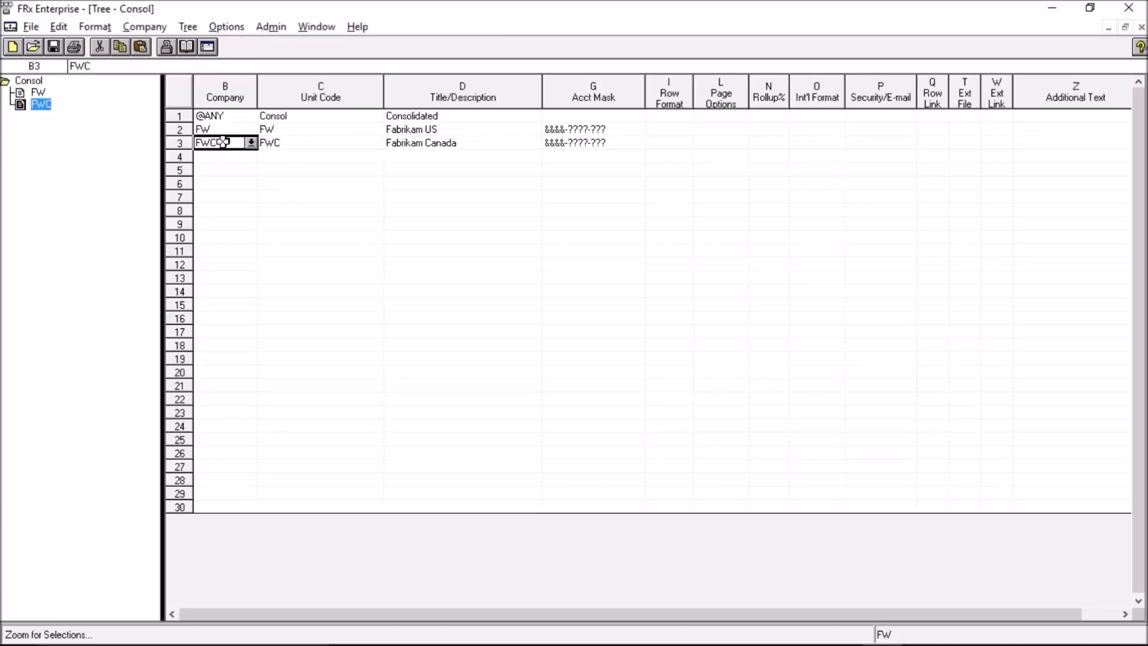
drag(618, 133, 614, 142)
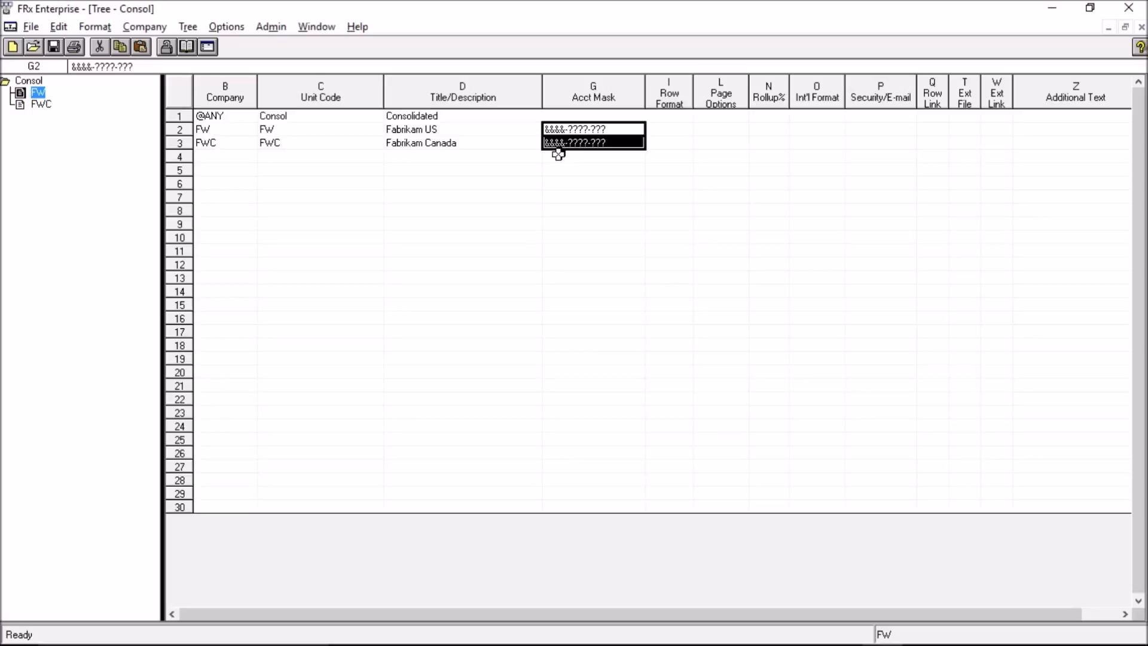
click(232, 116)
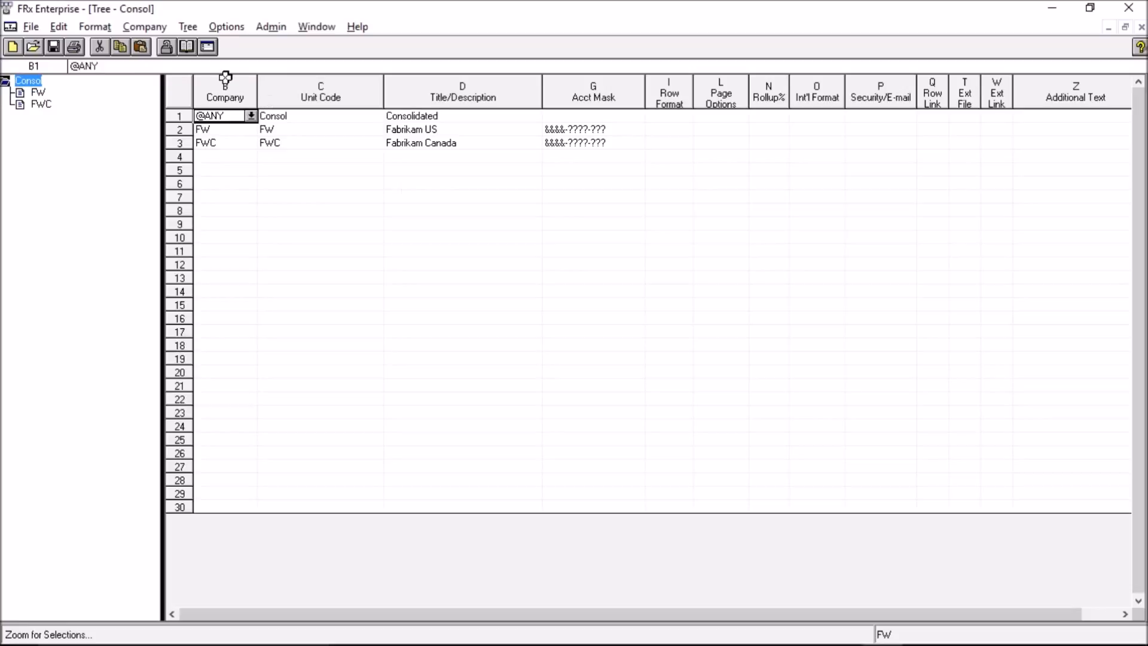
Step: Set the catalog's reporting unit selection to include a specific number of levels, then generate the DEMO_INCSTMT report and close it
click(186, 47)
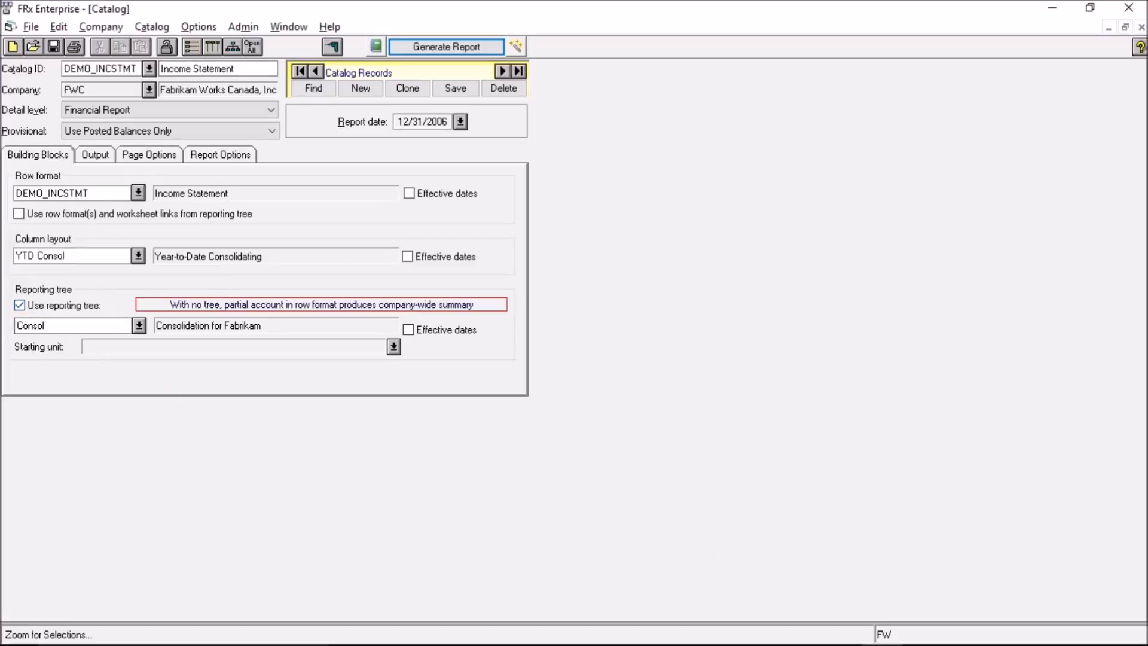
double_click(55, 325)
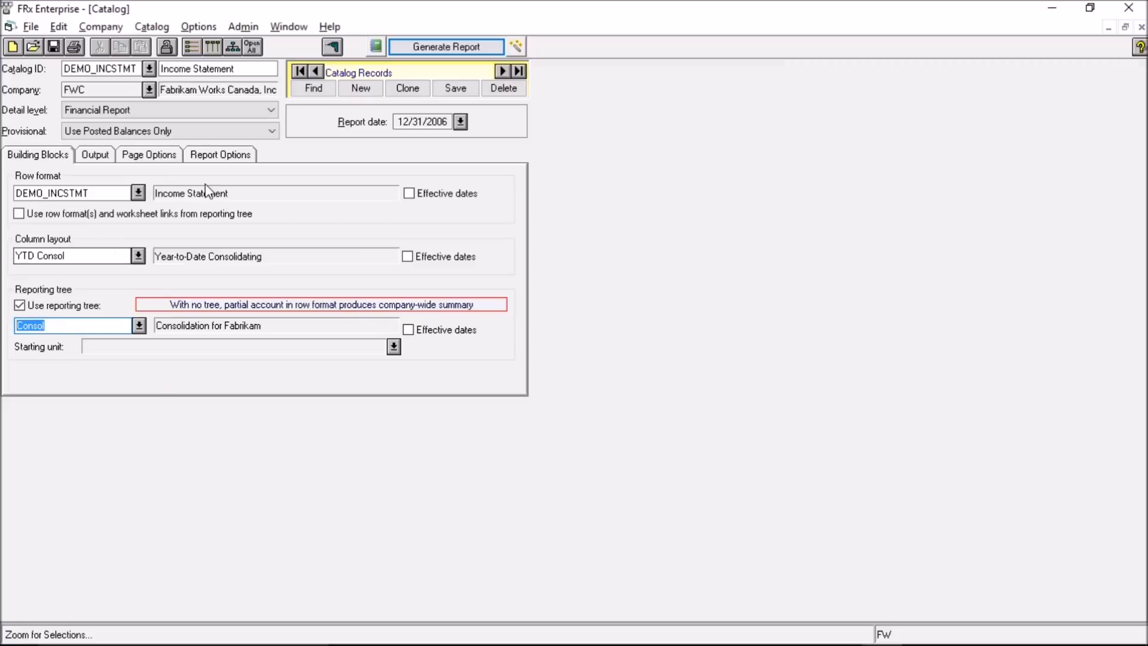
click(223, 155)
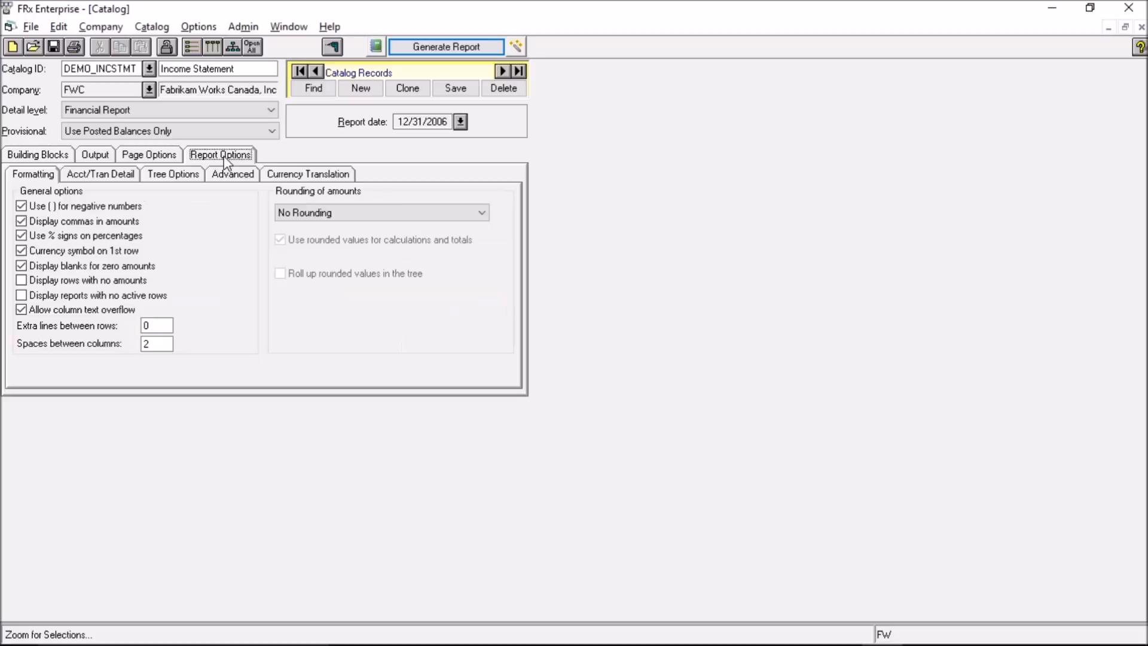
click(175, 175)
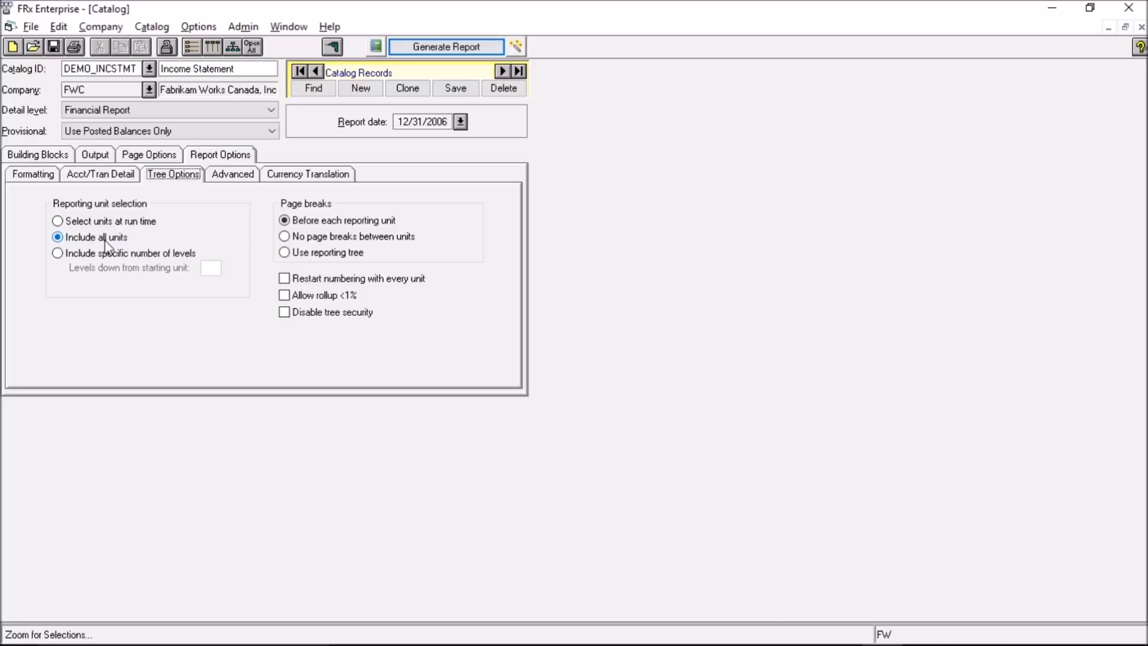
click(75, 261)
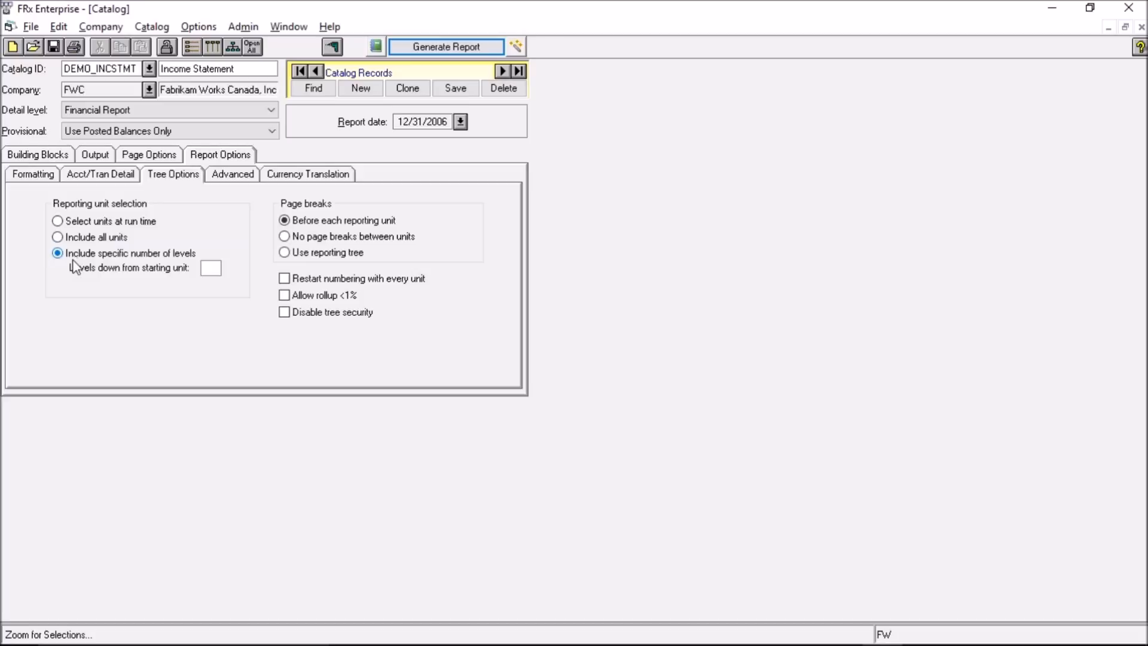
click(219, 268)
click(461, 48)
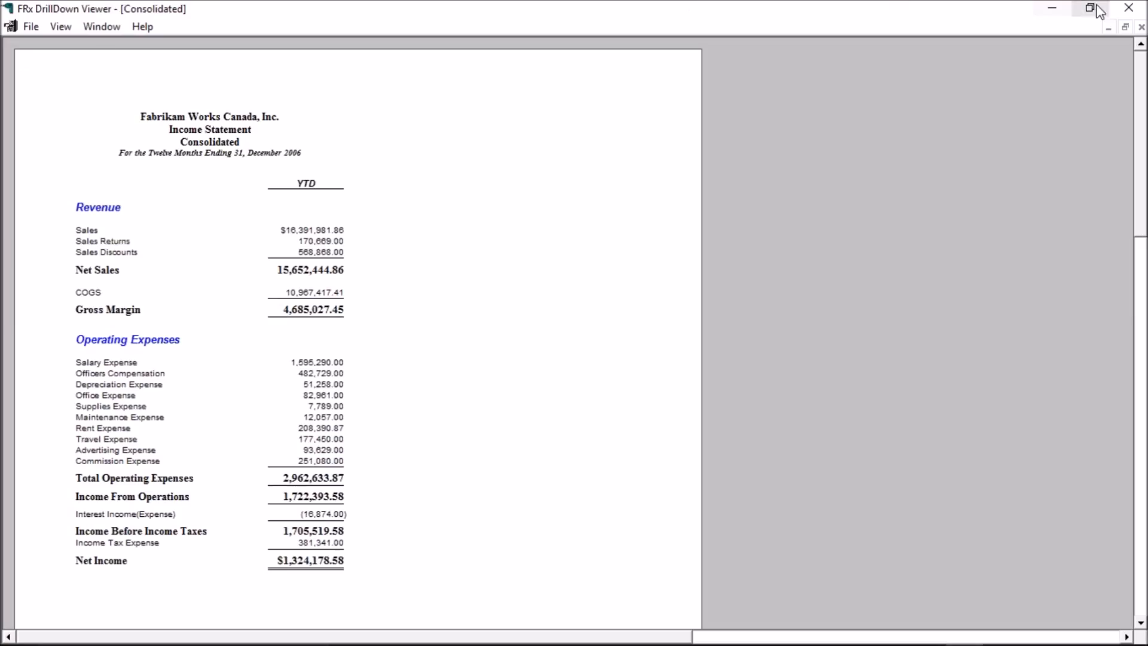
click(1127, 9)
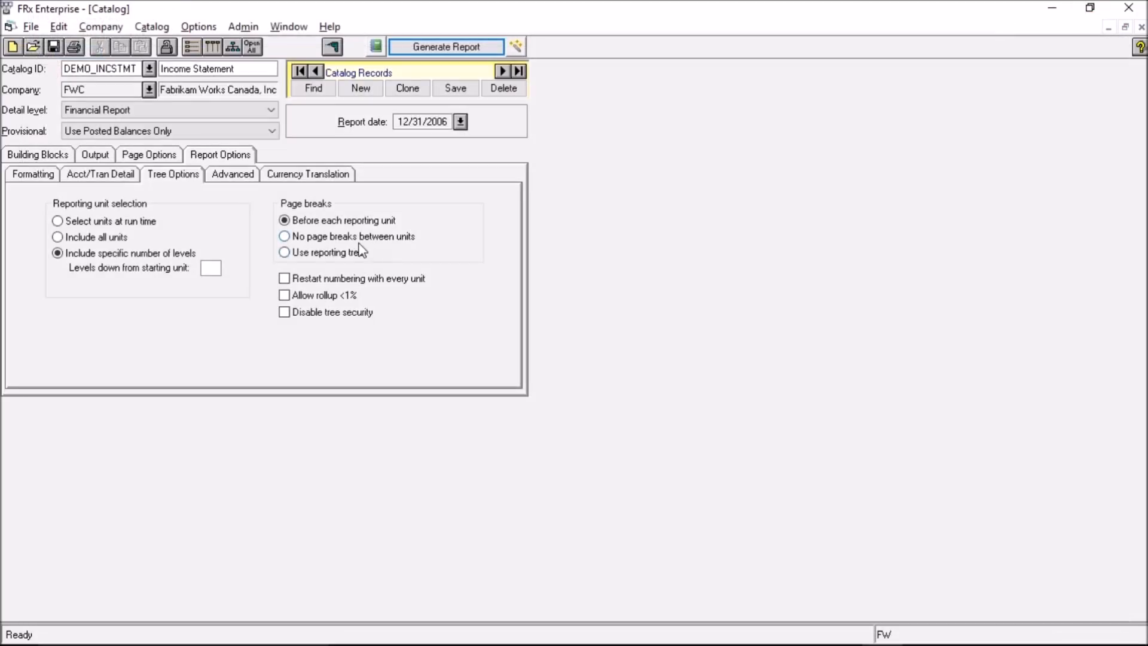
Step: Set the reporting unit selection in the report's tree options back to include all units
click(225, 158)
click(191, 174)
click(210, 268)
click(58, 237)
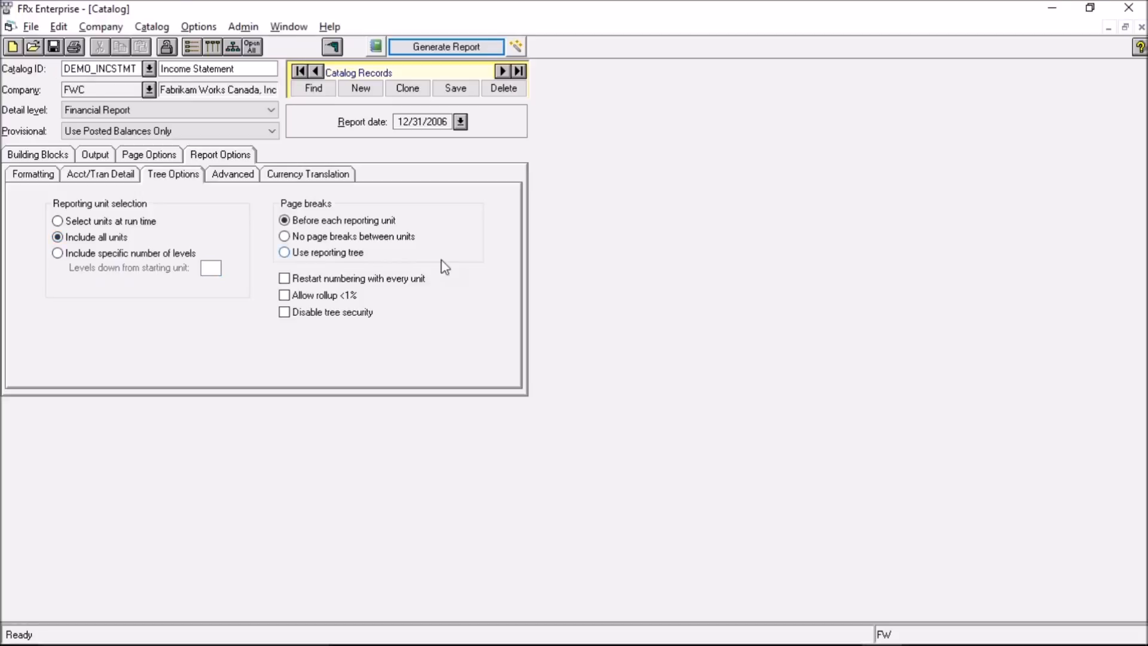
key(alt+Tab)
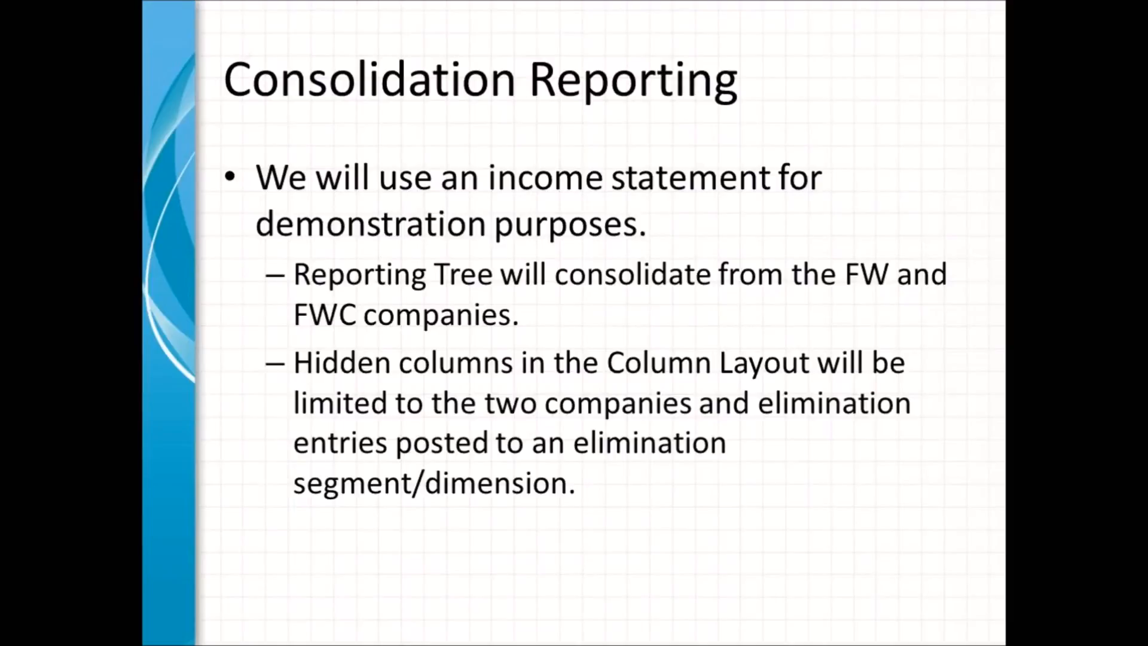
key(Right)
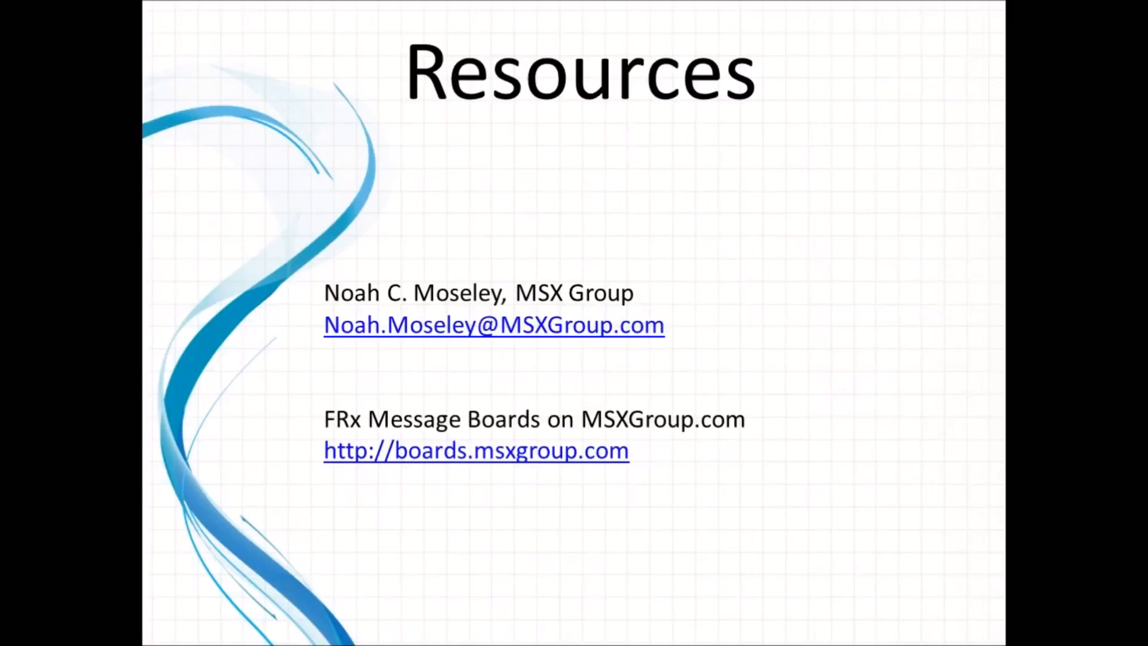